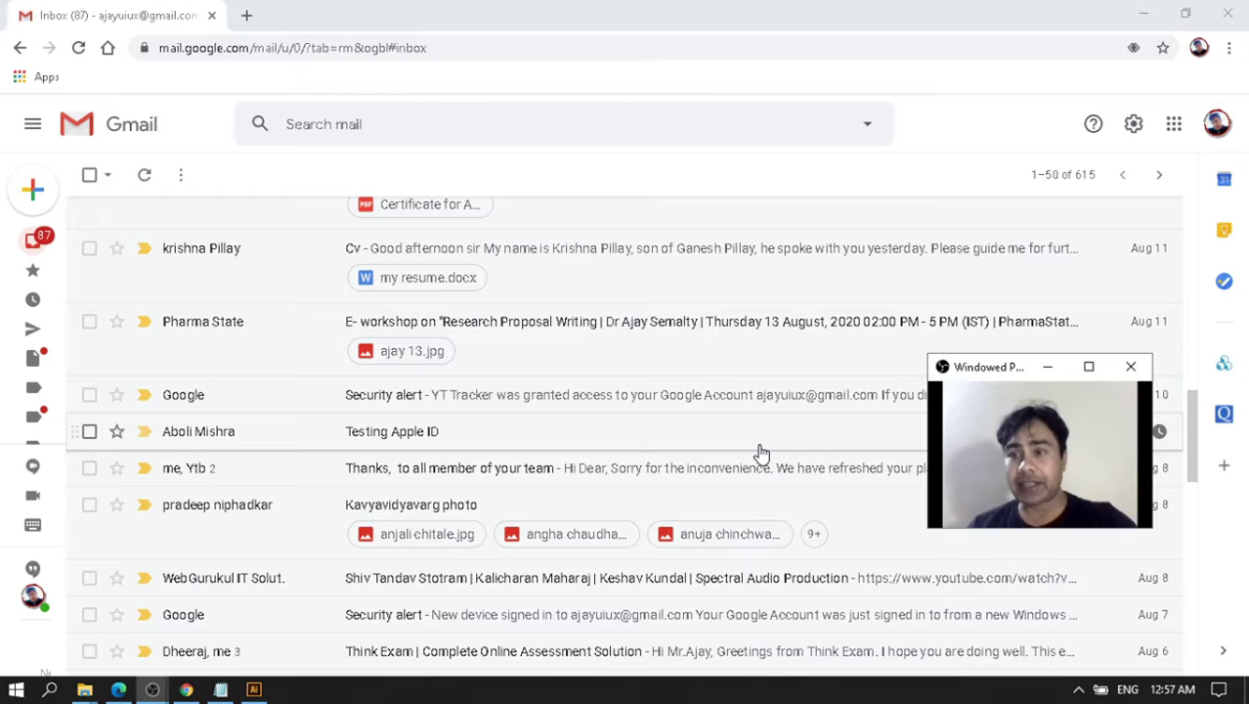
Start a new Google Meet meeting from Gmail and shift the webcam preview window clear of the meeting's joining options.
{"action": "left_click_drag", "start_coordinate": [925, 526], "coordinate": [953, 529]}
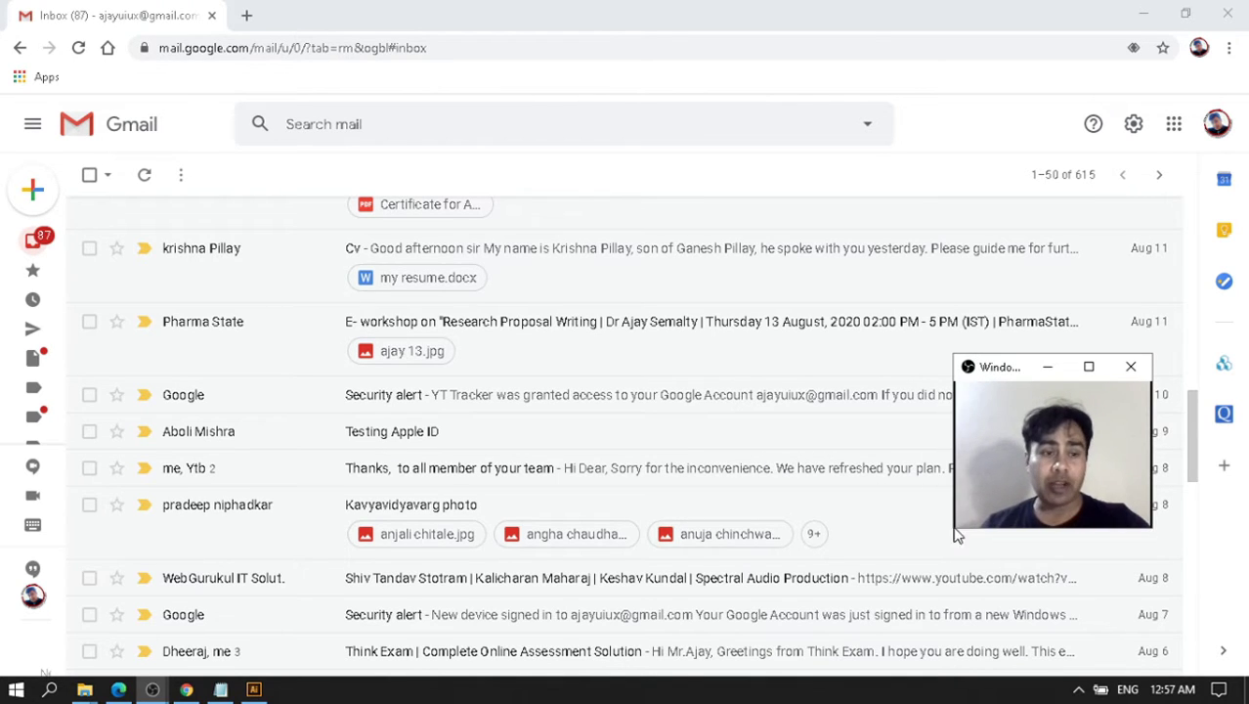
{"action": "mouse_move", "coordinate": [10, 559]}
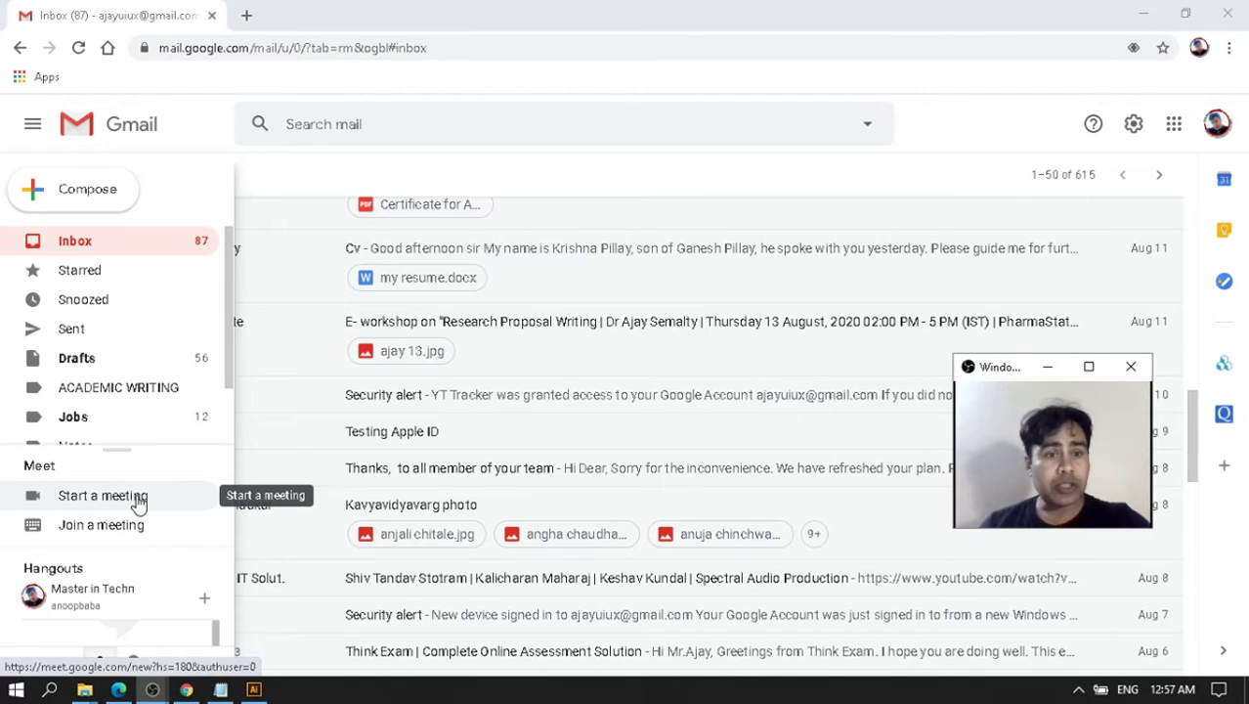
{"action": "left_click", "coordinate": [102, 495]}
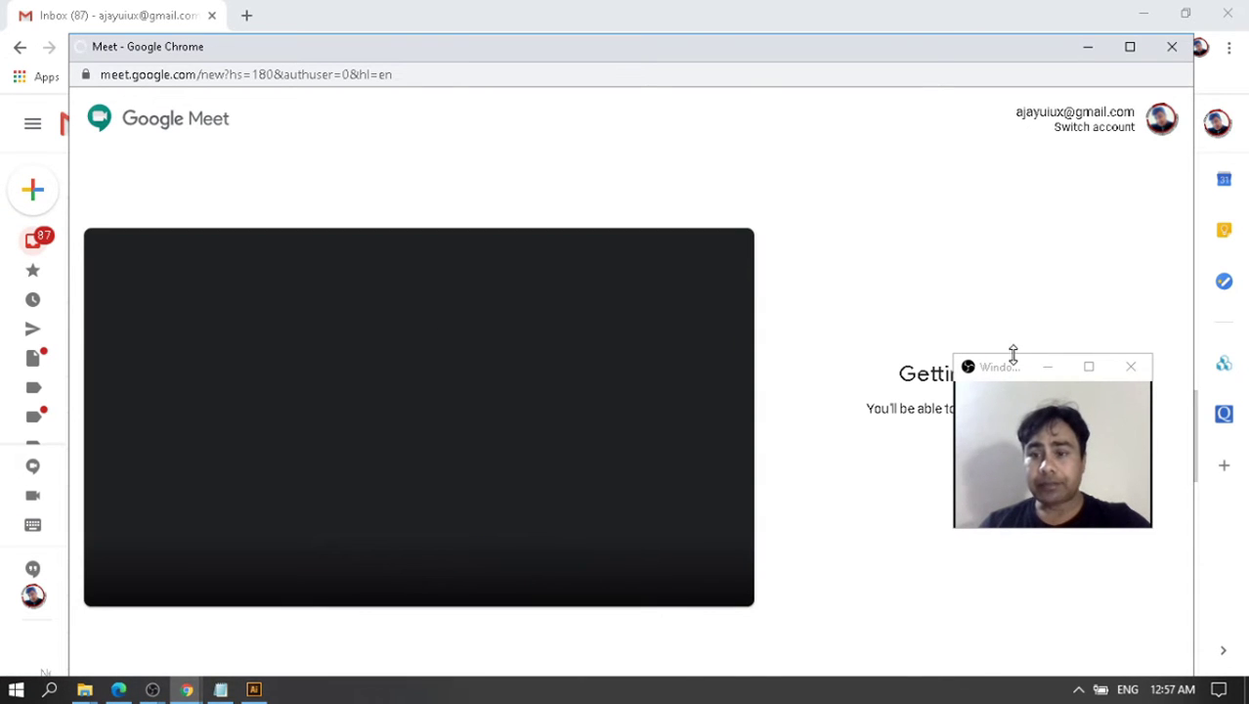
{"action": "left_click_drag", "start_coordinate": [1014, 353], "coordinate": [860, 152]}
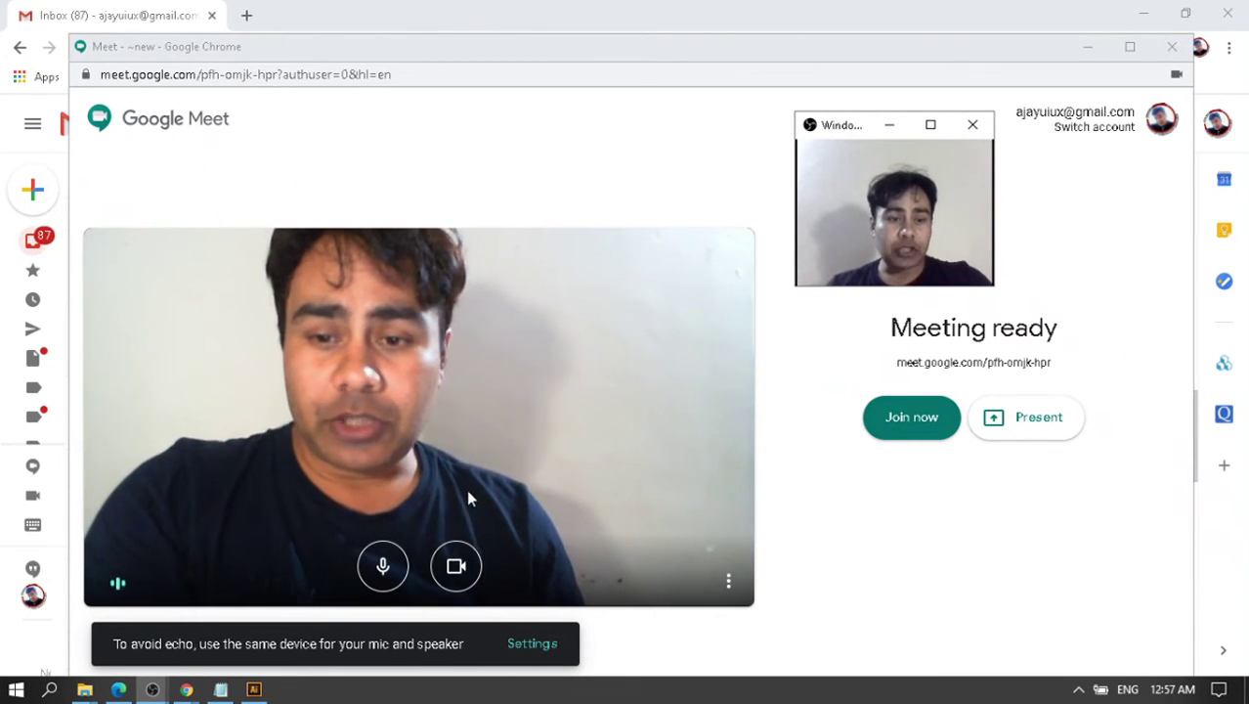
Switch the microphone and the camera off and back on in the meeting preview.
{"action": "left_click", "coordinate": [383, 567]}
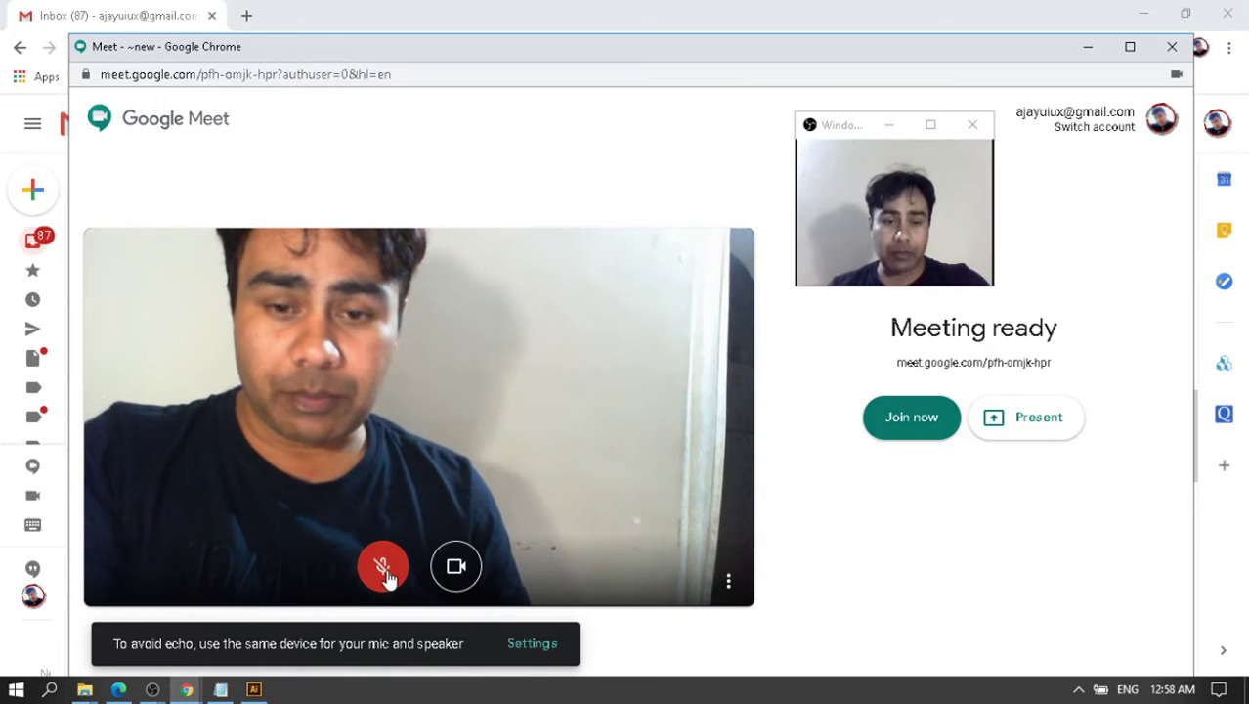
{"action": "left_click", "coordinate": [385, 571]}
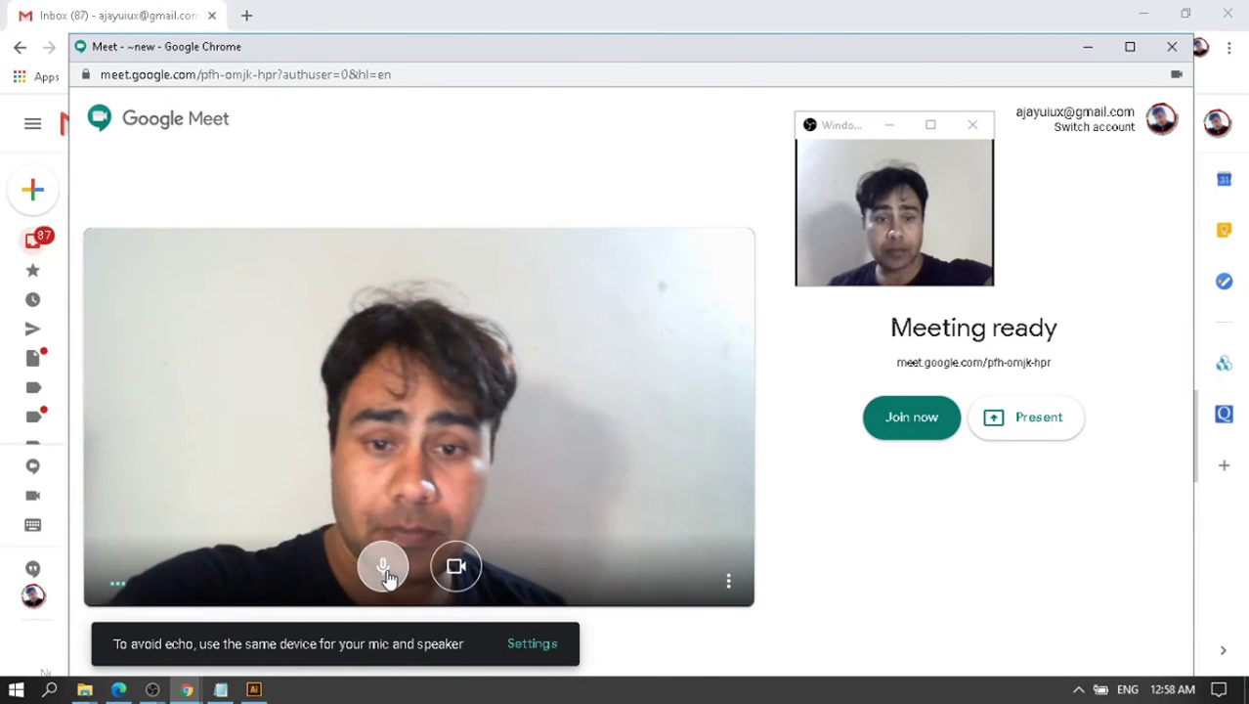
{"action": "left_click", "coordinate": [467, 578]}
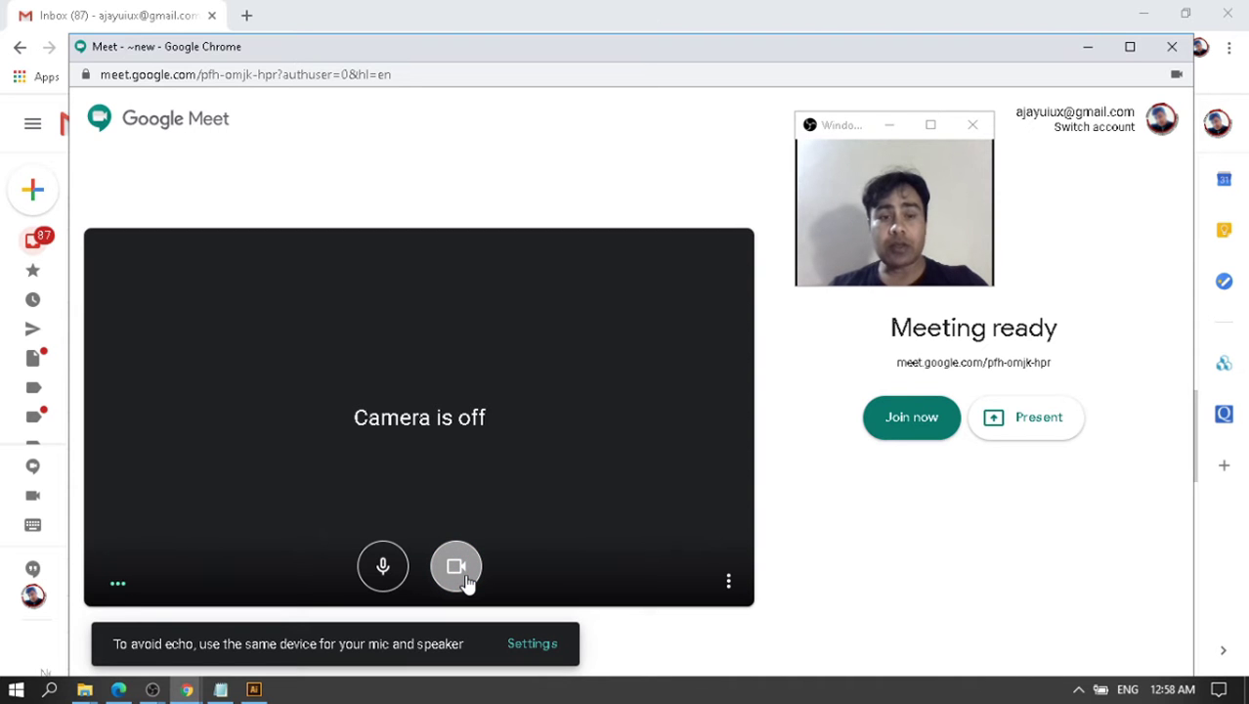
{"action": "left_click", "coordinate": [465, 577]}
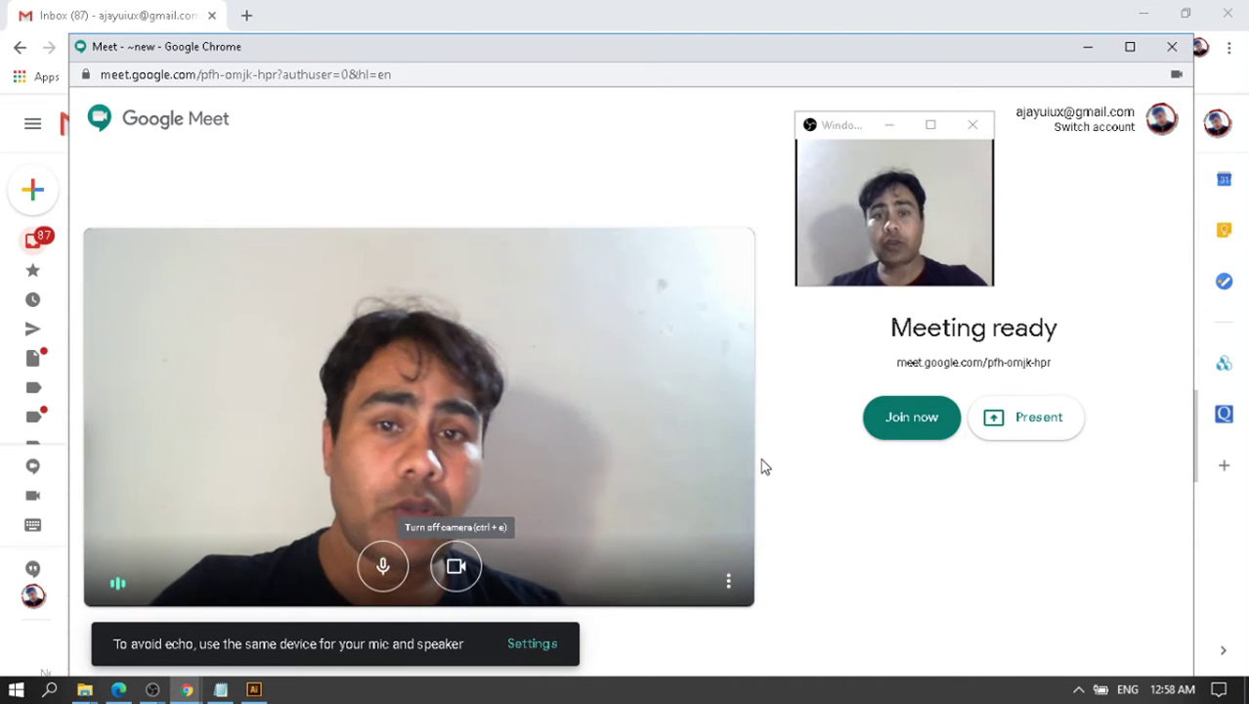
Join the meeting in a maximized window and choose the option for adding people.
{"action": "left_click", "coordinate": [1130, 46]}
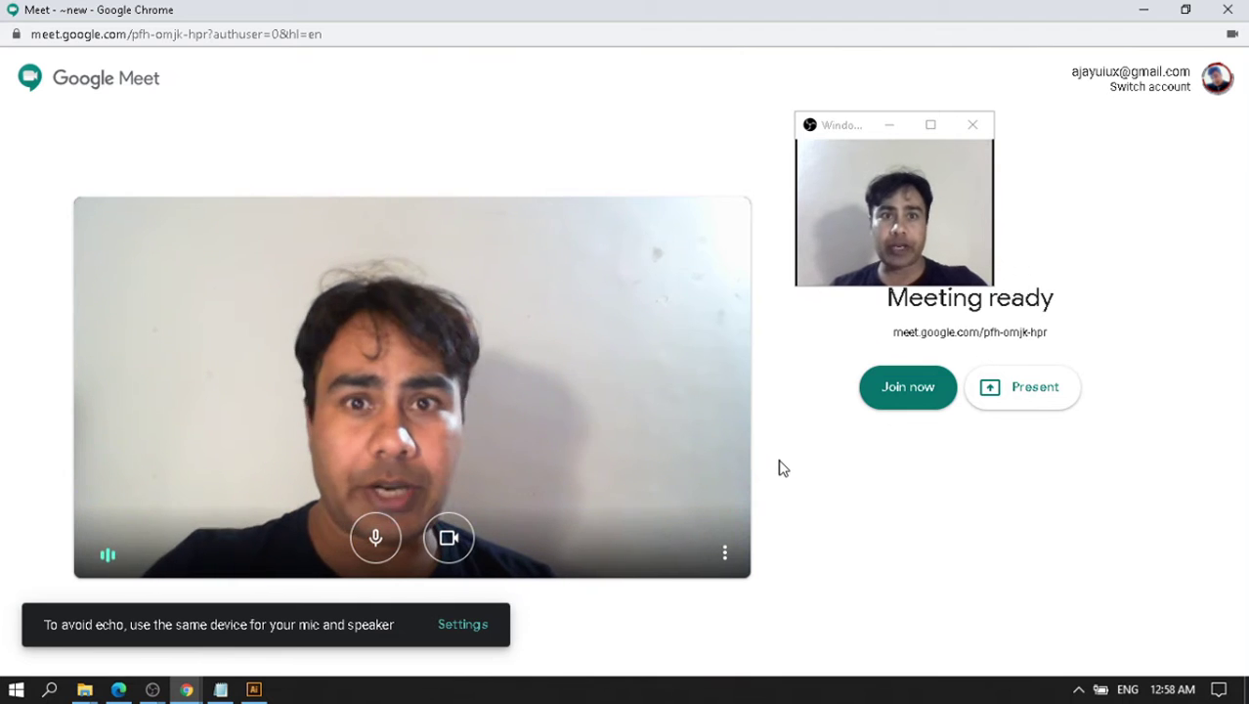
{"action": "left_click", "coordinate": [909, 389]}
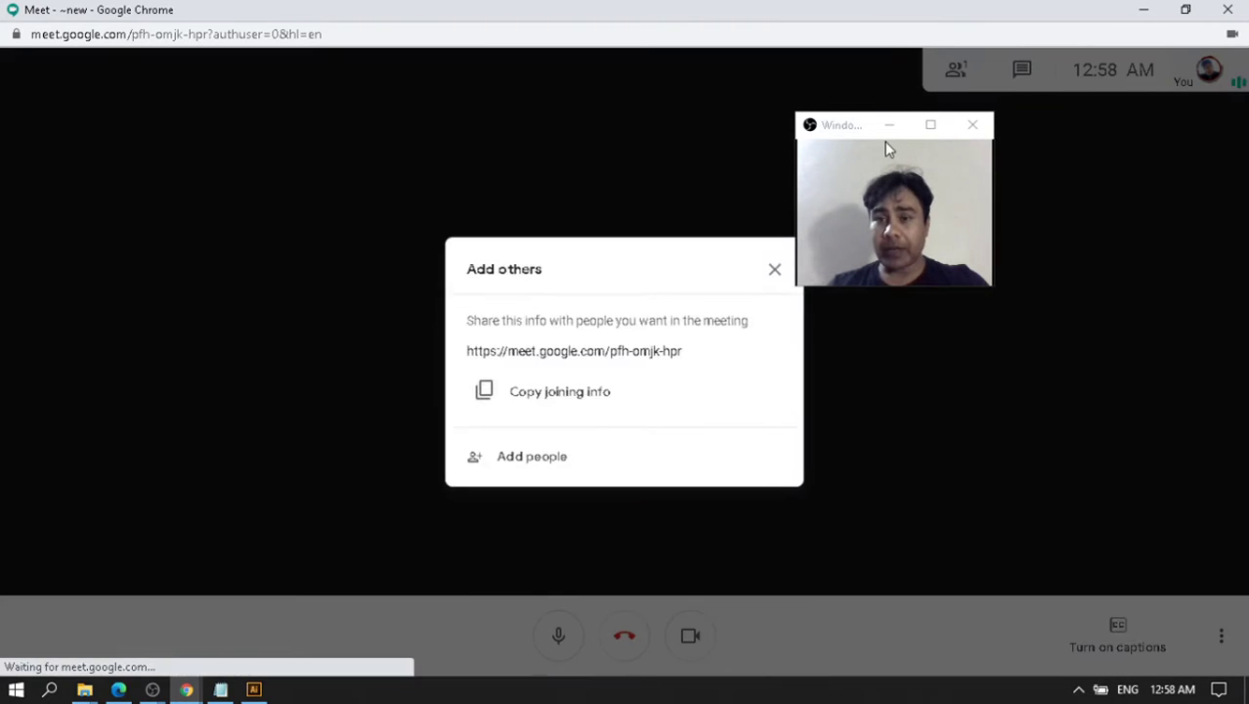
{"action": "left_click_drag", "start_coordinate": [842, 130], "coordinate": [1011, 223]}
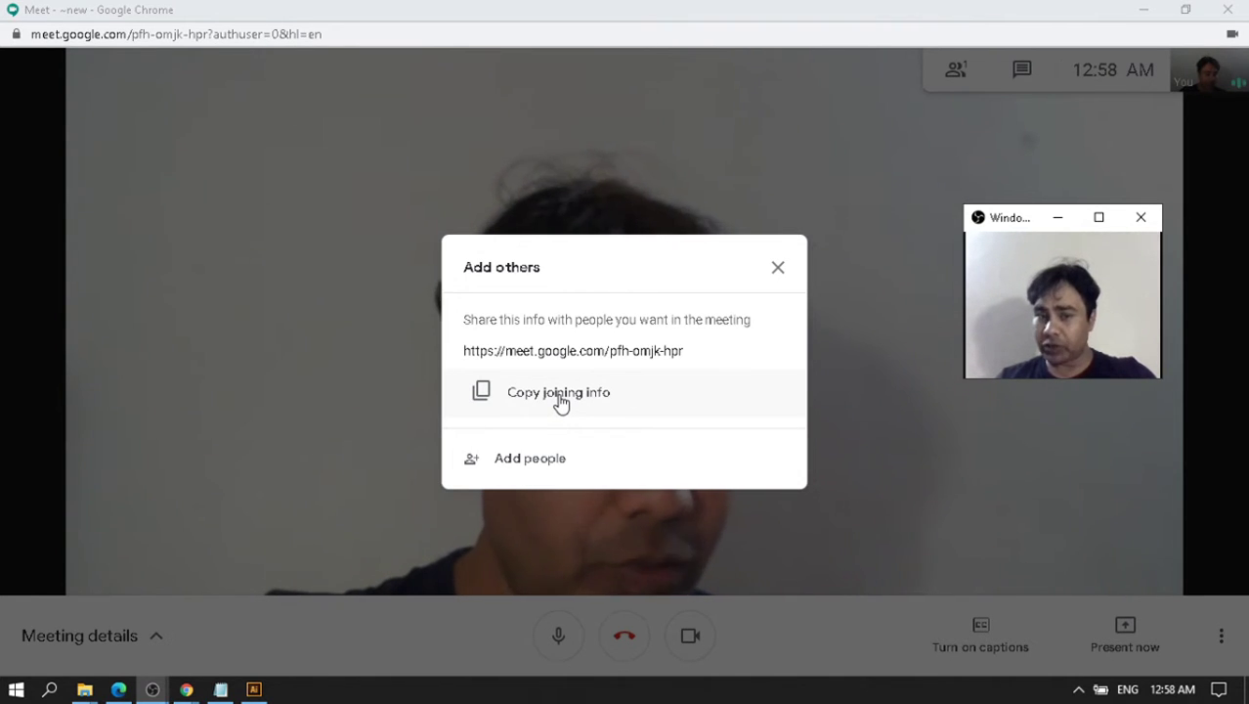
{"action": "left_click", "coordinate": [573, 264]}
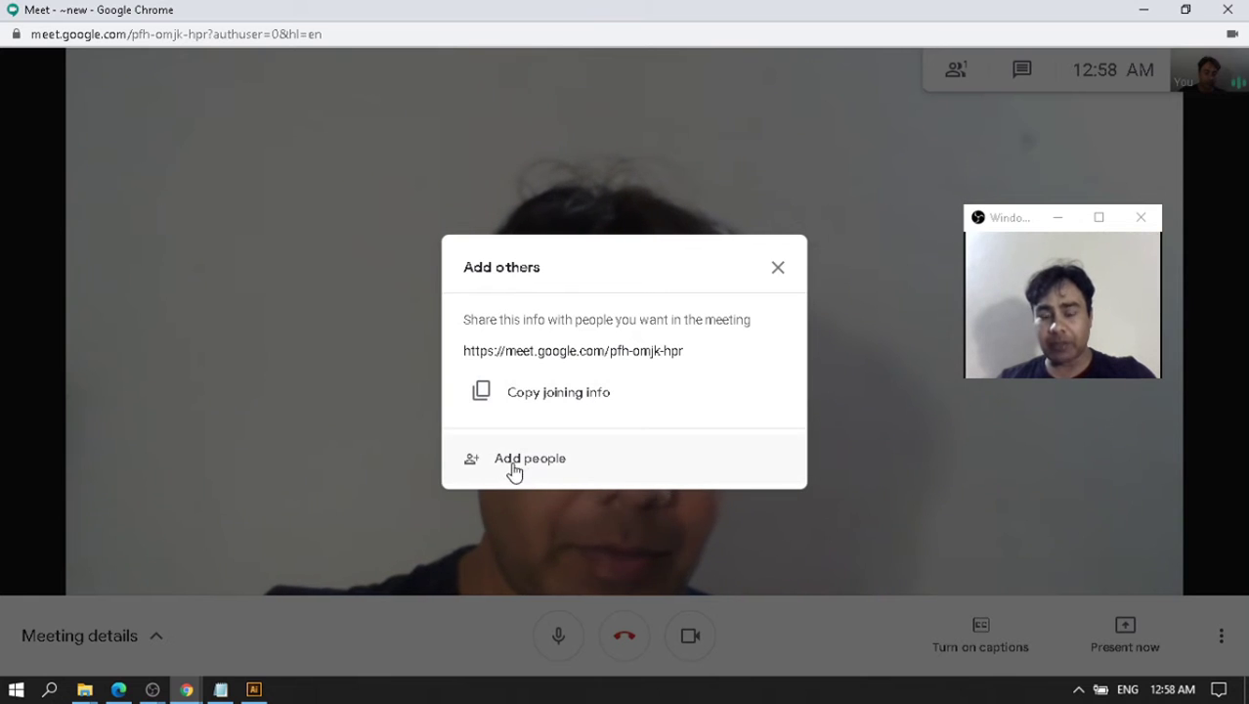
{"action": "left_click", "coordinate": [469, 465]}
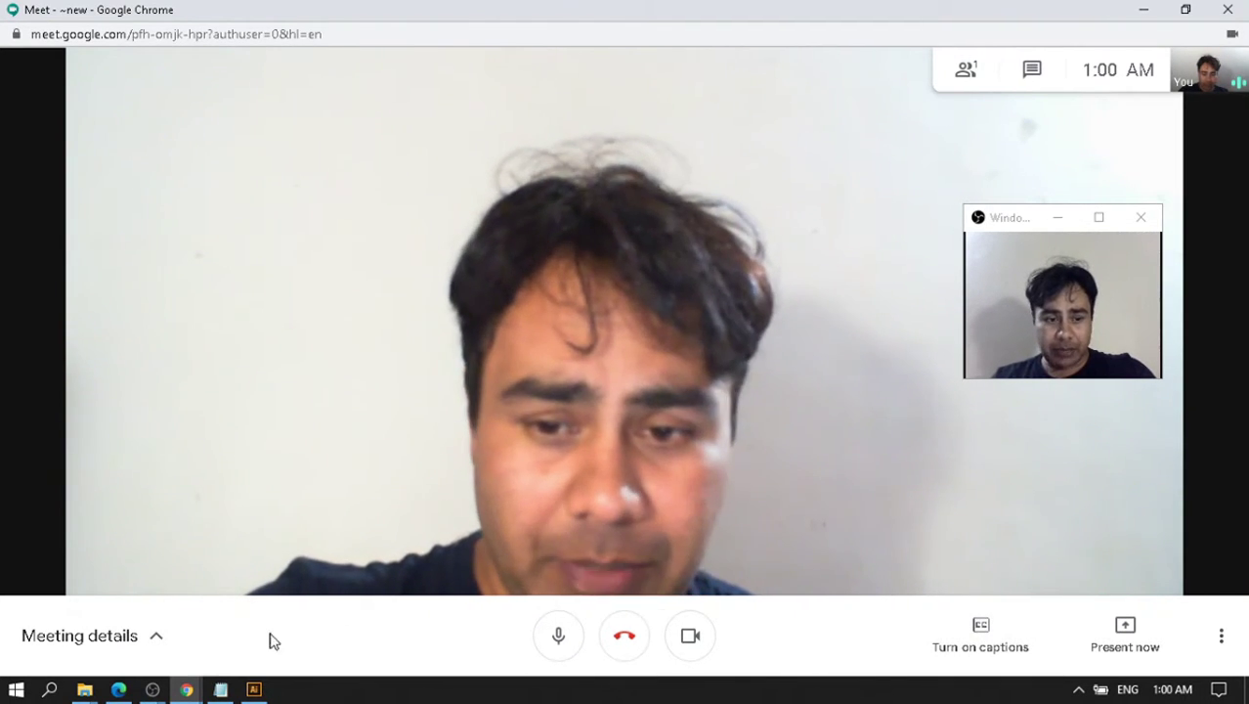
View the joining info and the attachments in the meeting details.
{"action": "left_click", "coordinate": [142, 646]}
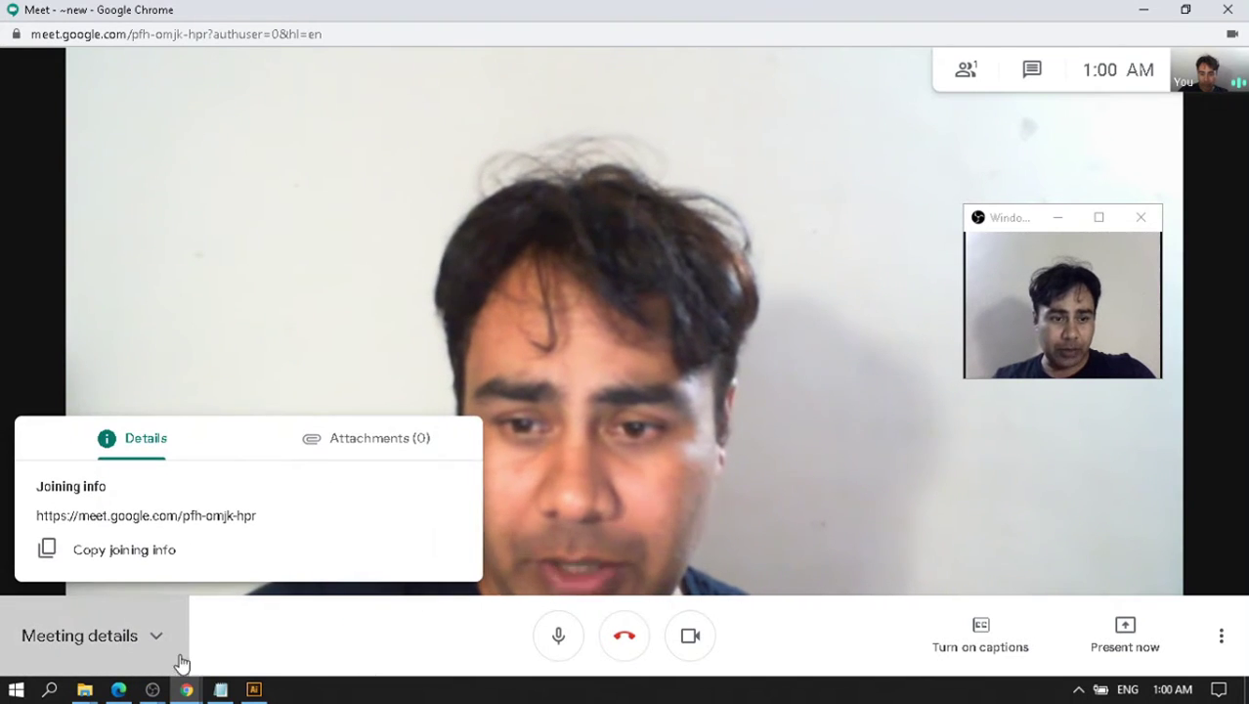
{"action": "left_click", "coordinate": [393, 443]}
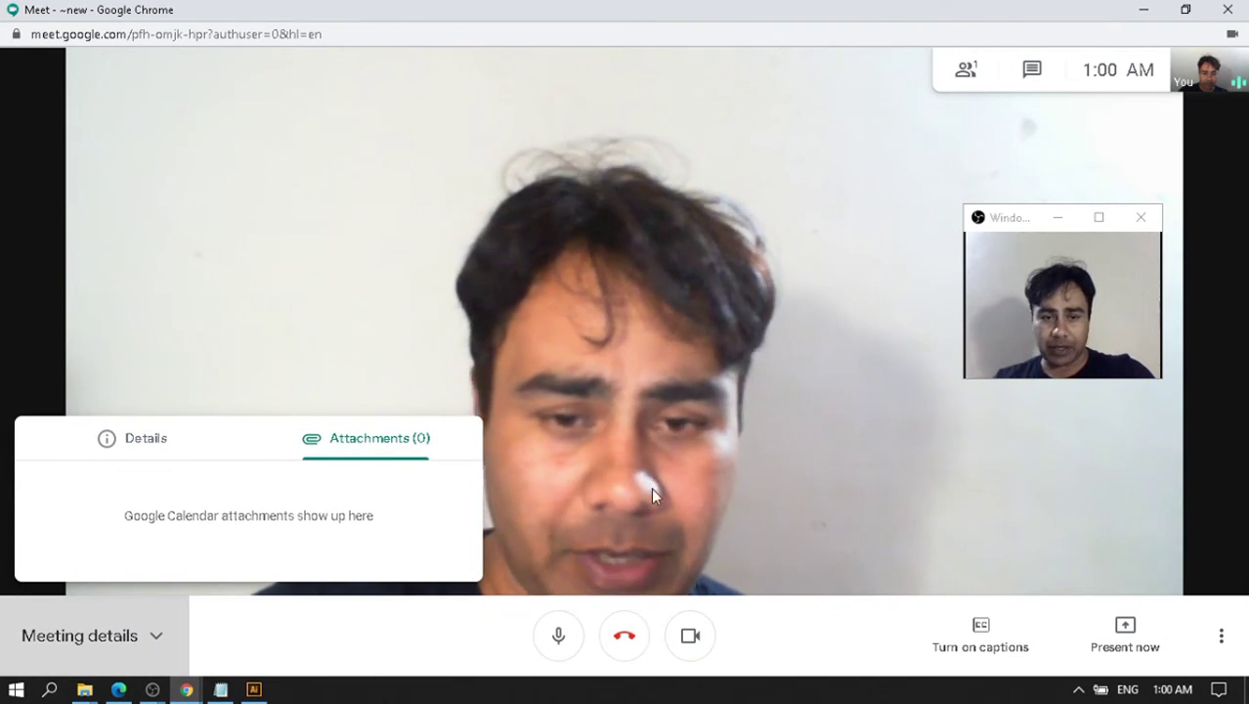
{"action": "left_click", "coordinate": [985, 632]}
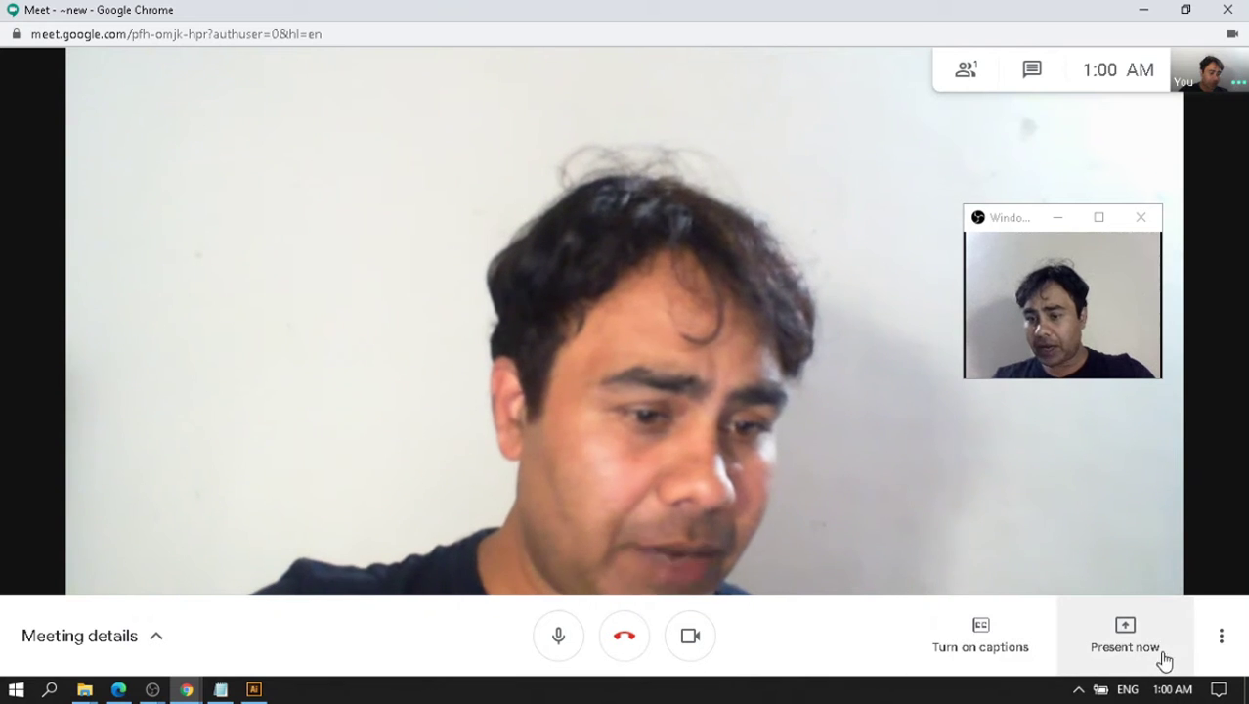
{"action": "left_click", "coordinate": [1130, 649]}
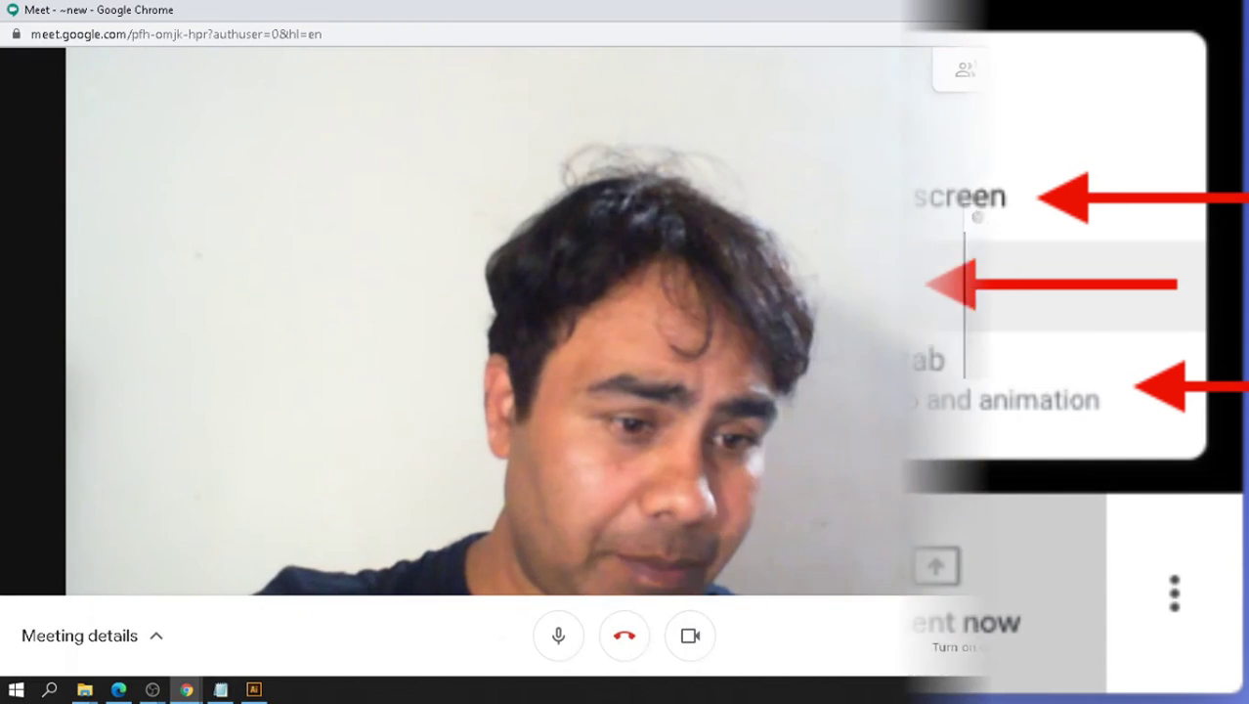
{"action": "left_click", "coordinate": [1075, 478]}
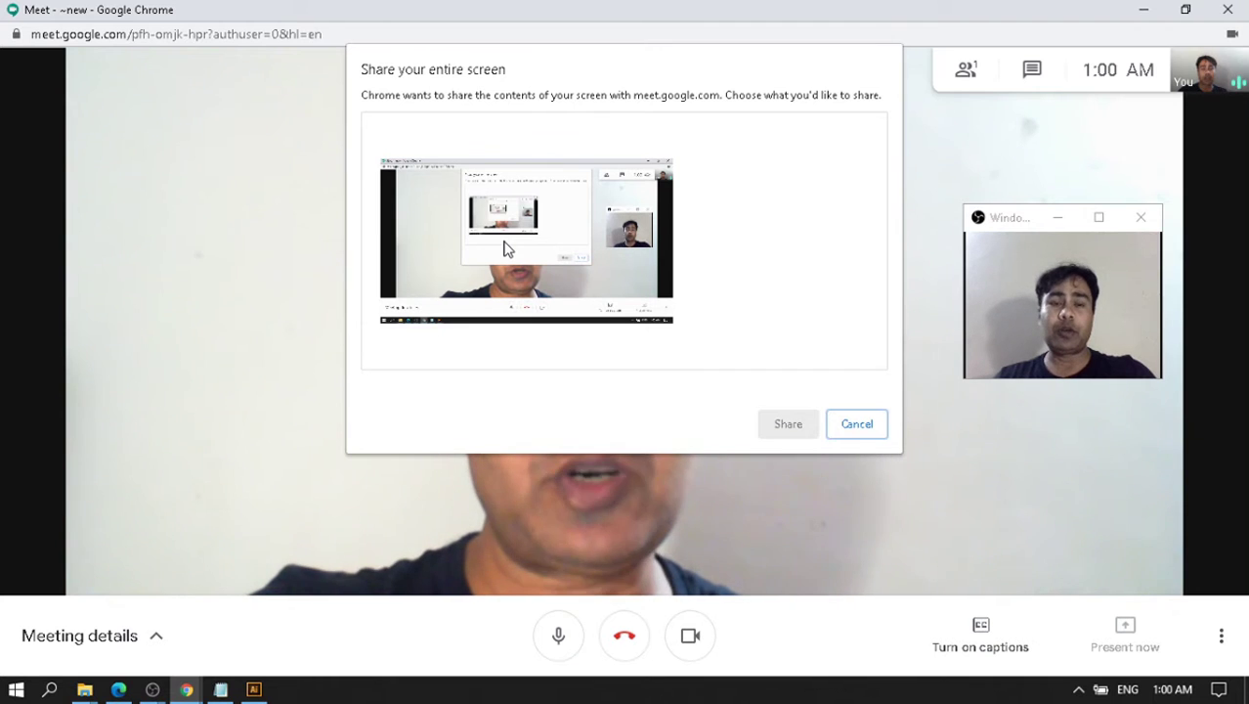
{"action": "left_click", "coordinate": [506, 248]}
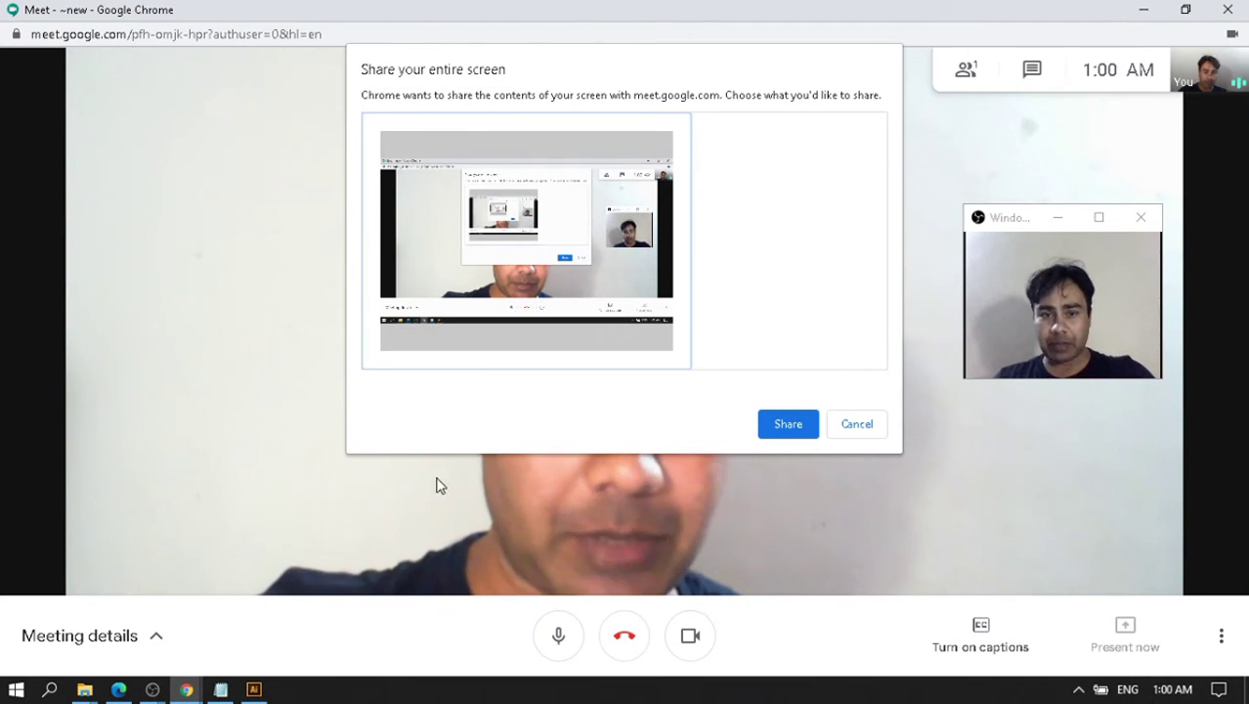
{"action": "left_click", "coordinate": [868, 430]}
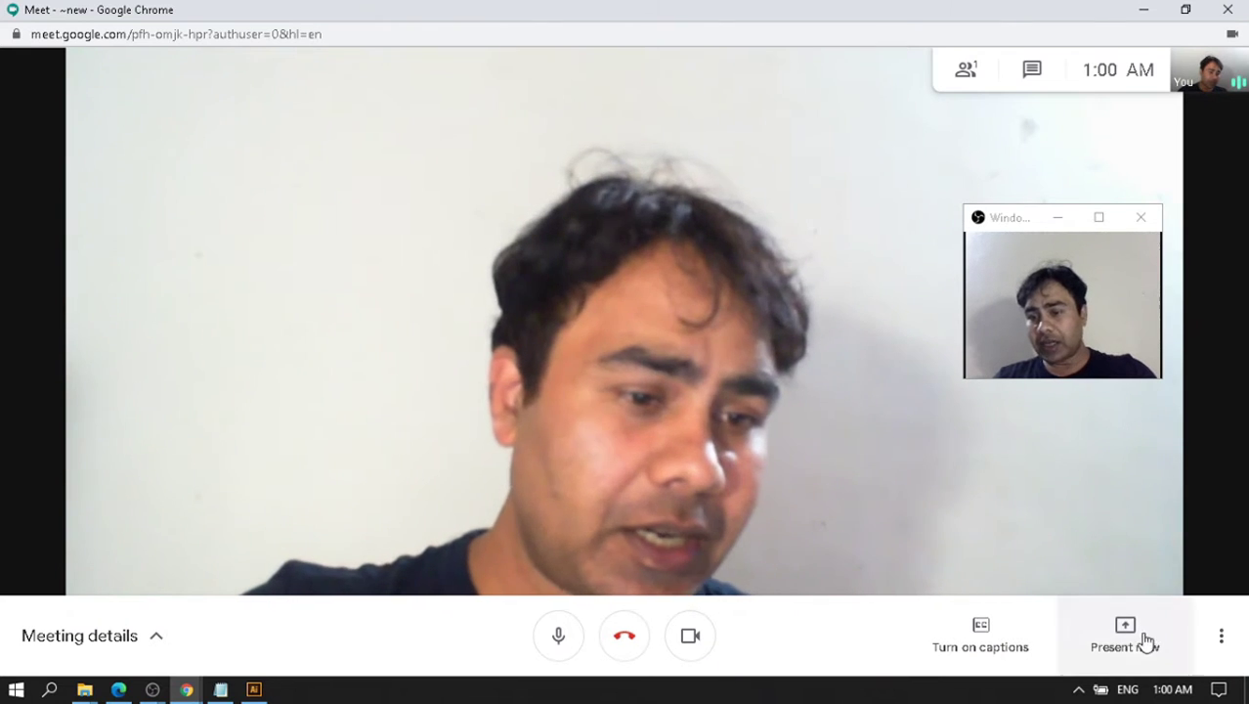
Look over the application windows offered for presenting and check the open Illustrator document.
{"action": "left_click", "coordinate": [1132, 640]}
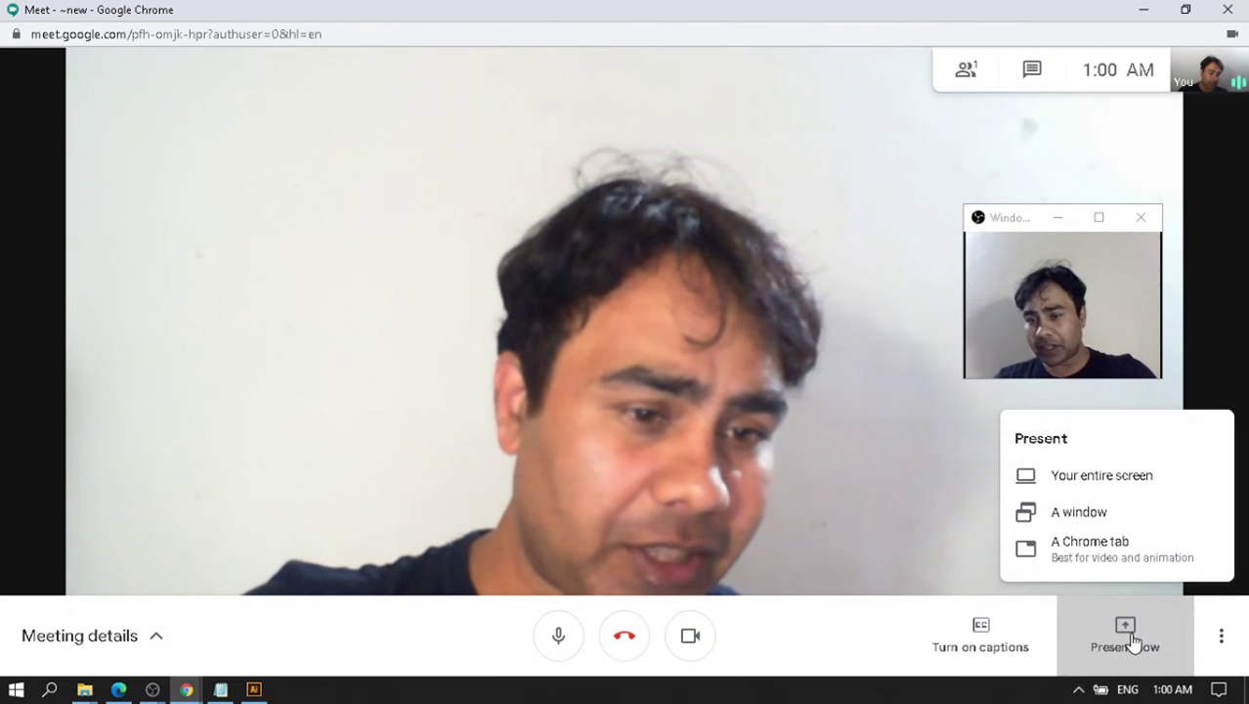
{"action": "left_click", "coordinate": [1107, 515]}
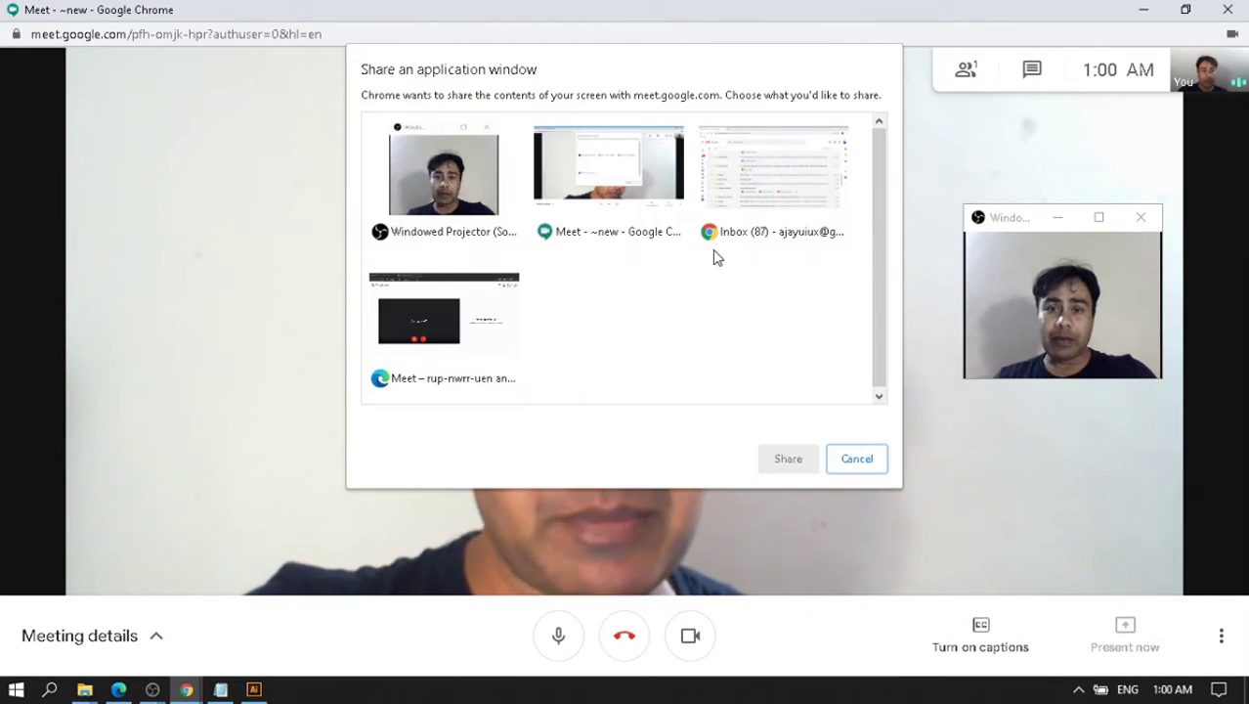
{"action": "left_click", "coordinate": [255, 691]}
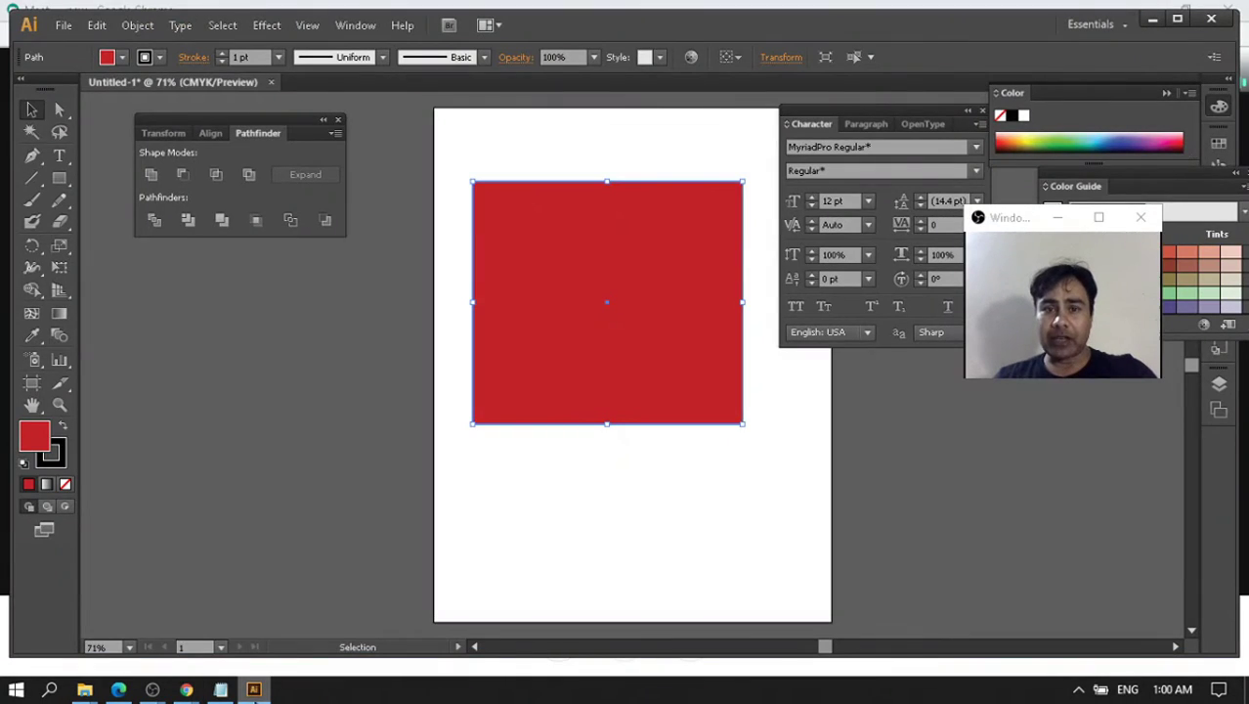
{"action": "left_click", "coordinate": [1152, 19]}
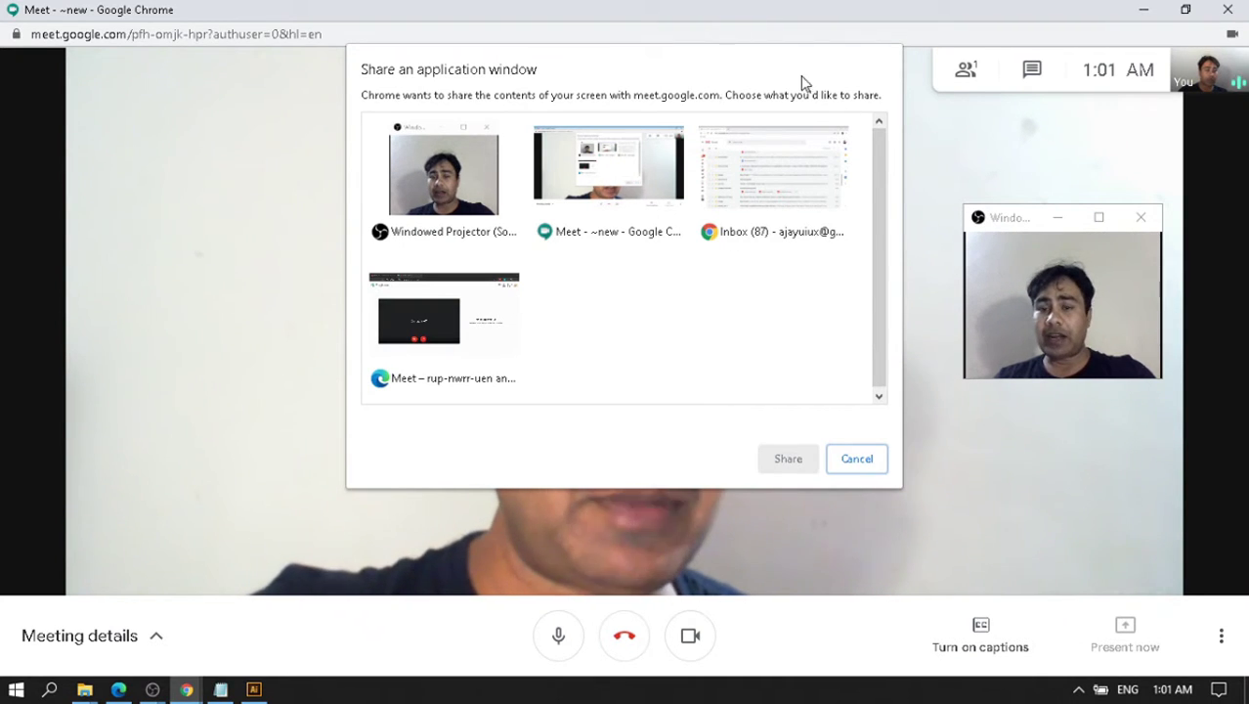
{"action": "left_click", "coordinate": [859, 461]}
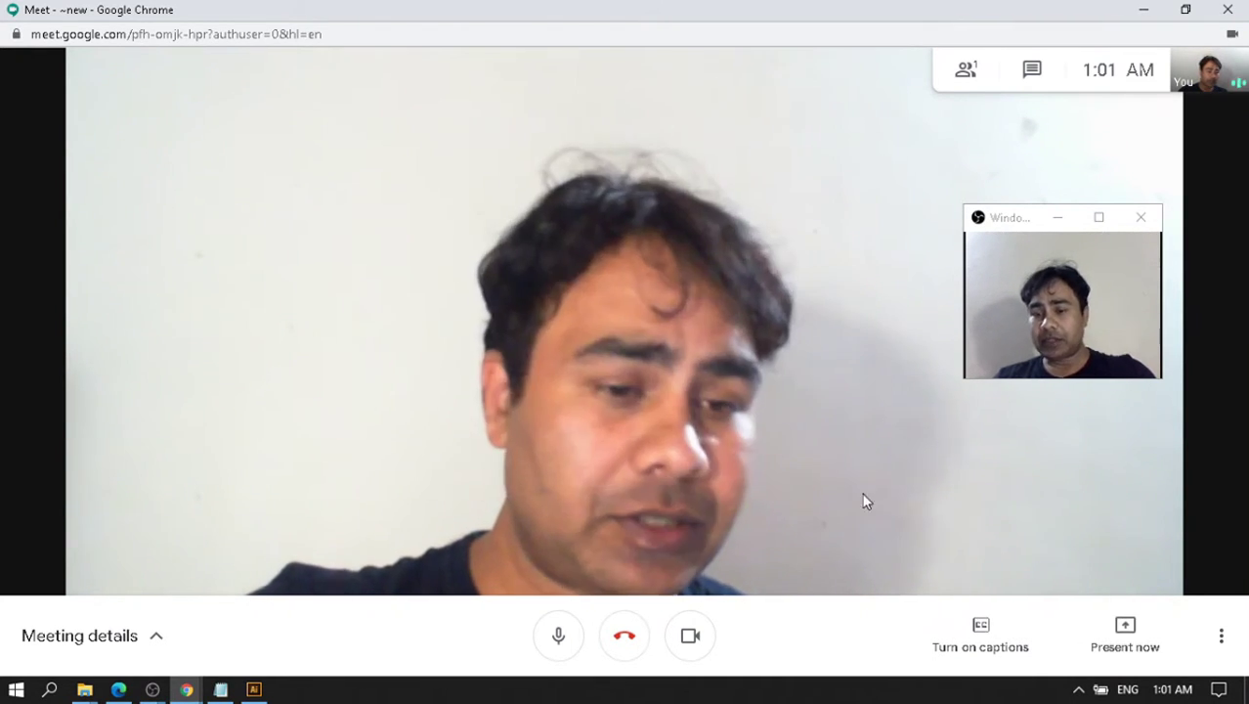
Present the entire screen to the meeting.
{"action": "left_click", "coordinate": [1121, 638]}
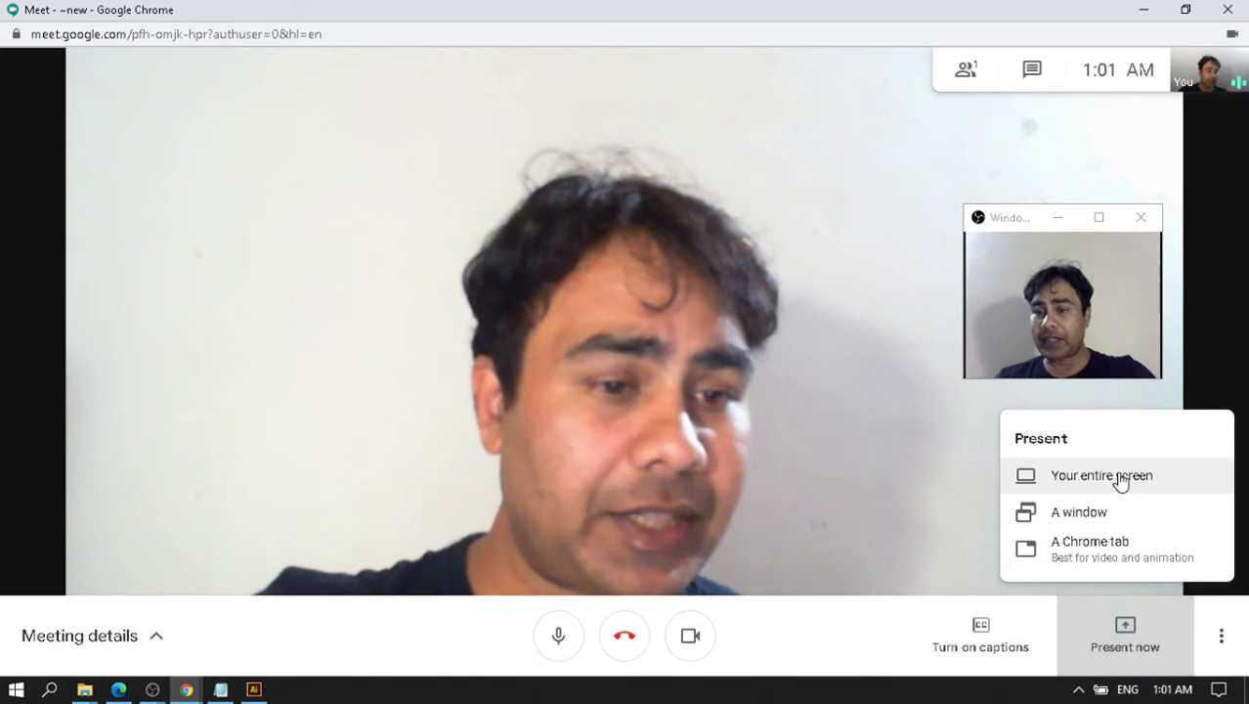
{"action": "left_click", "coordinate": [1121, 479]}
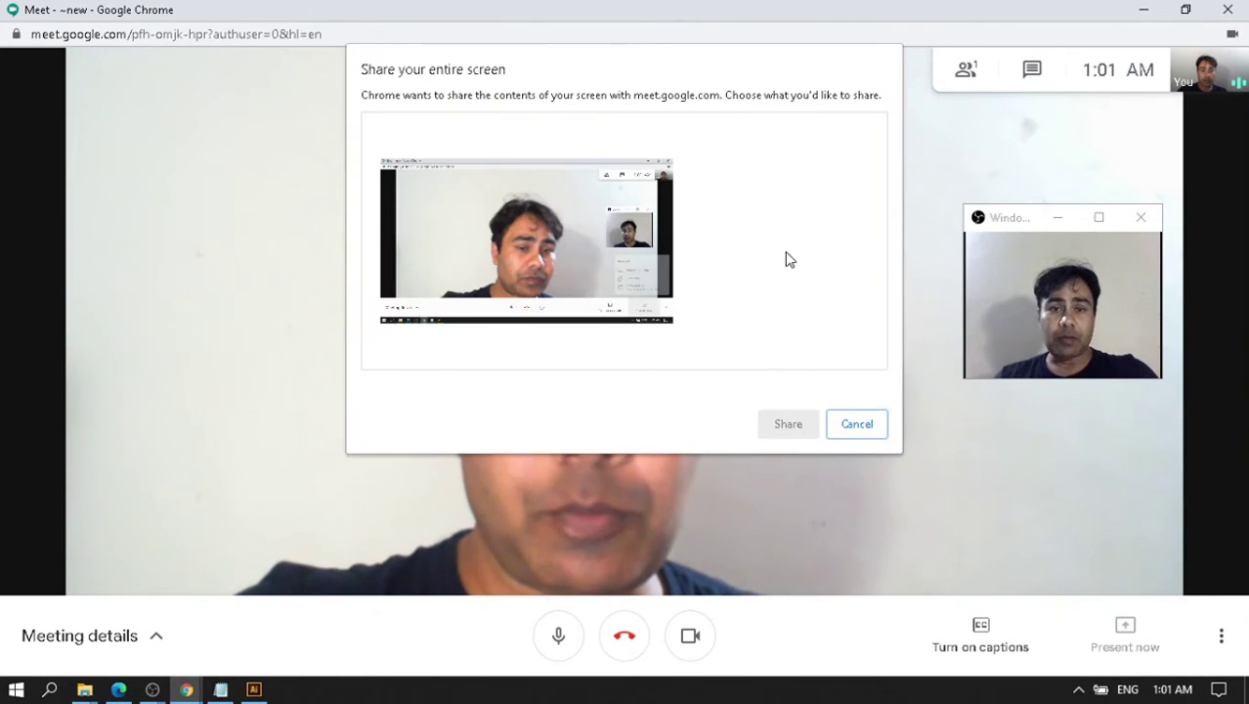
{"action": "left_click", "coordinate": [580, 240]}
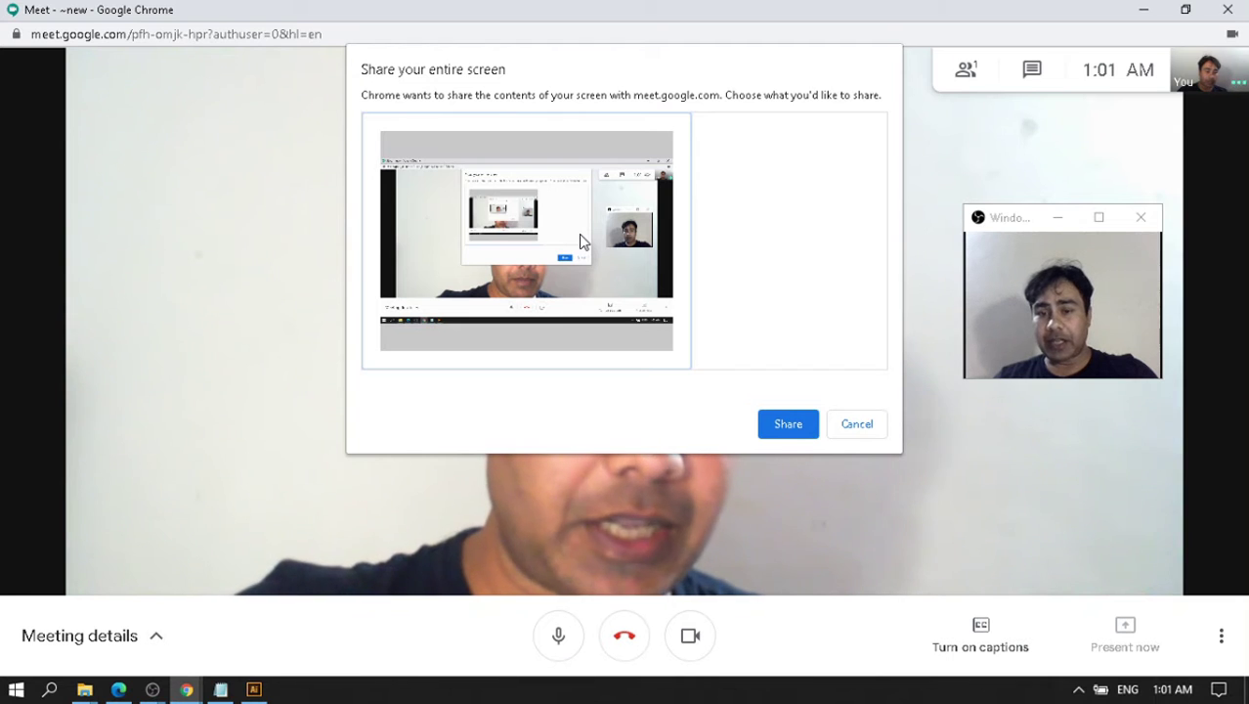
{"action": "left_click", "coordinate": [789, 426]}
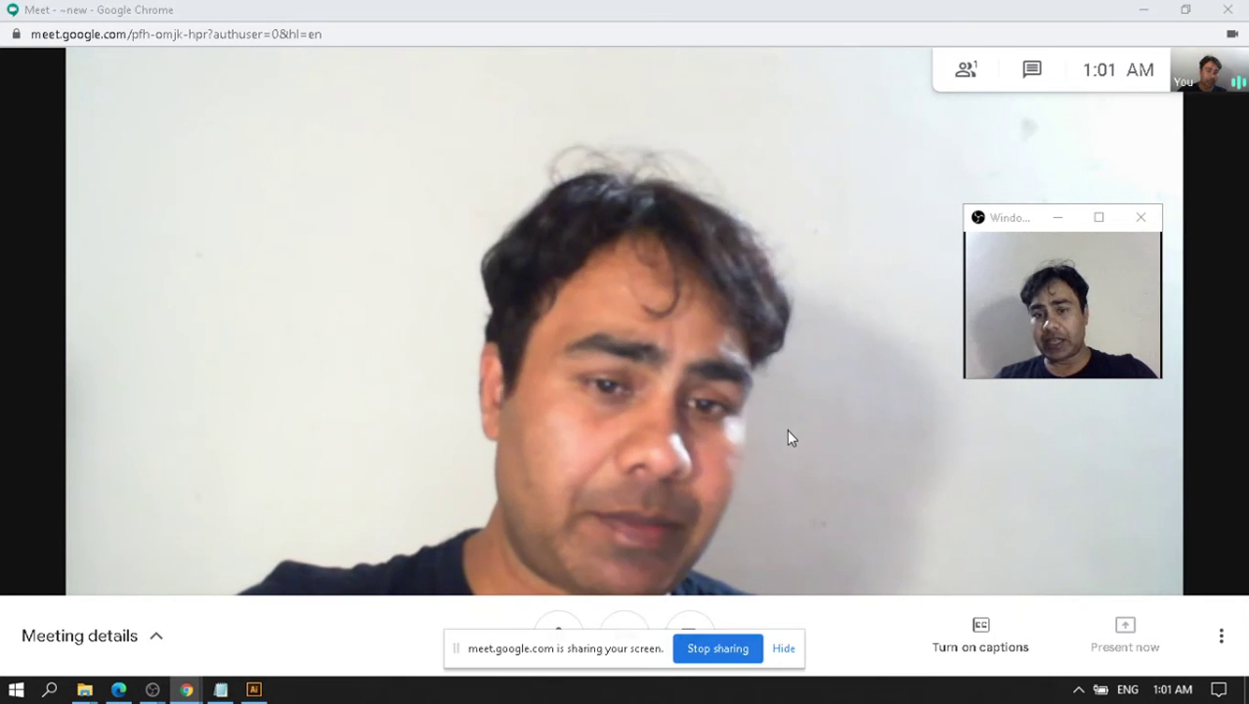
View the Gmail and Edge windows while the screen is being shared, and return to the meeting window.
{"action": "left_click", "coordinate": [1142, 10]}
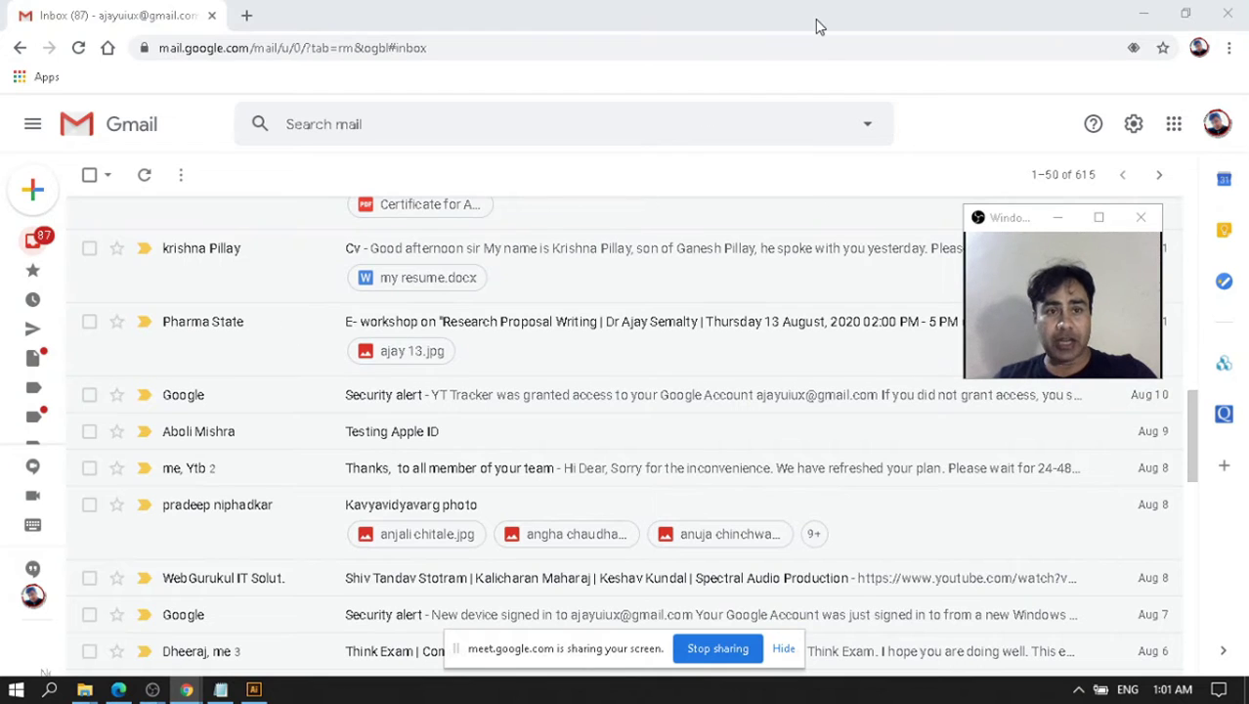
{"action": "left_click", "coordinate": [1143, 13]}
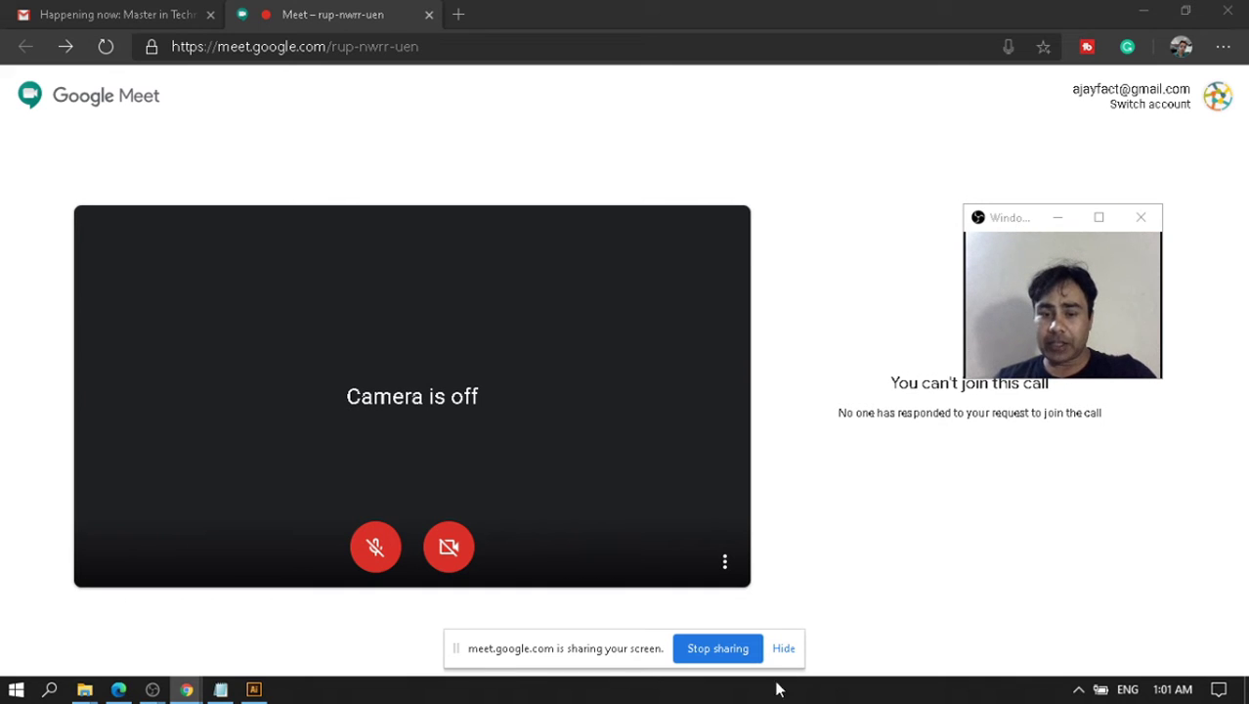
{"action": "left_click", "coordinate": [1145, 18]}
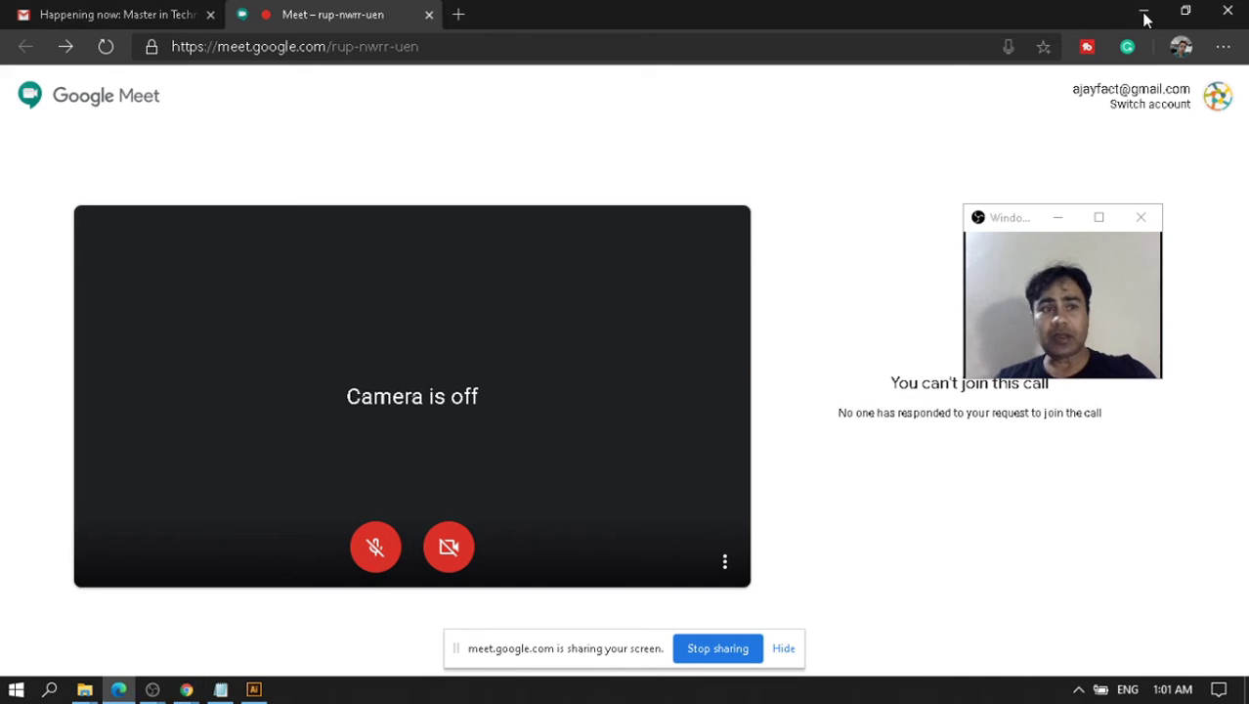
{"action": "left_click", "coordinate": [114, 689]}
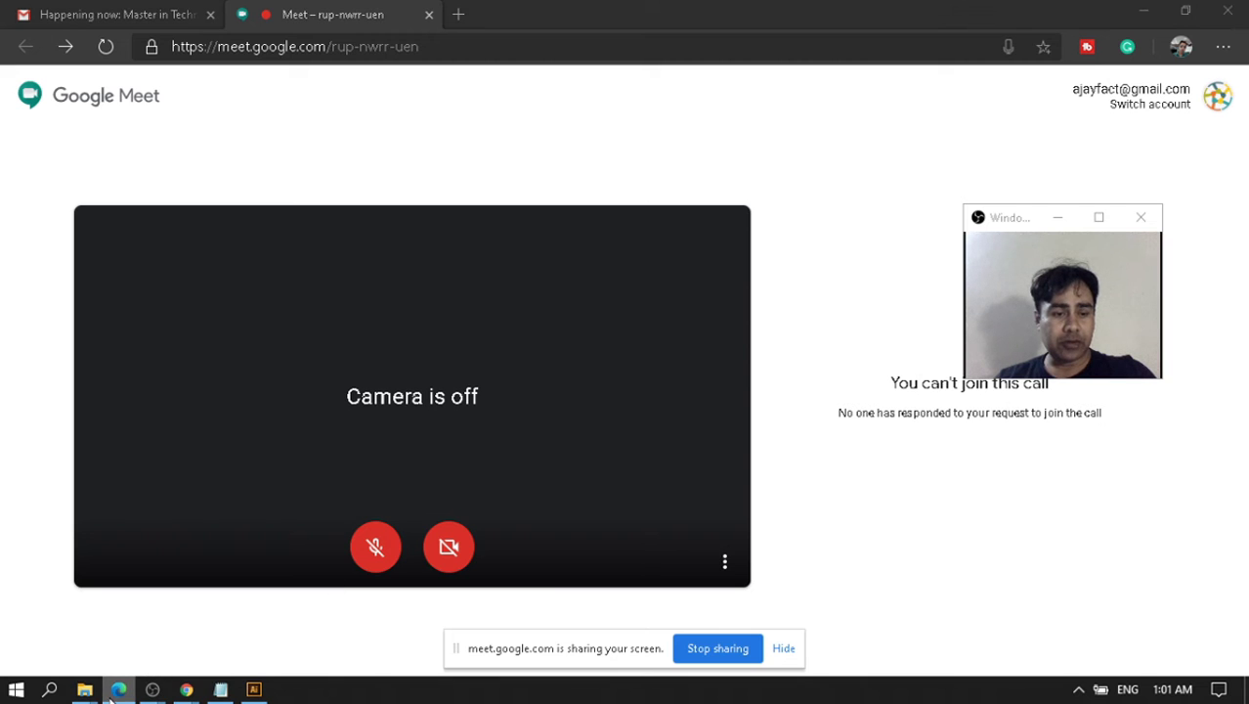
{"action": "right_click", "coordinate": [114, 689]}
{"action": "left_click", "coordinate": [77, 662]}
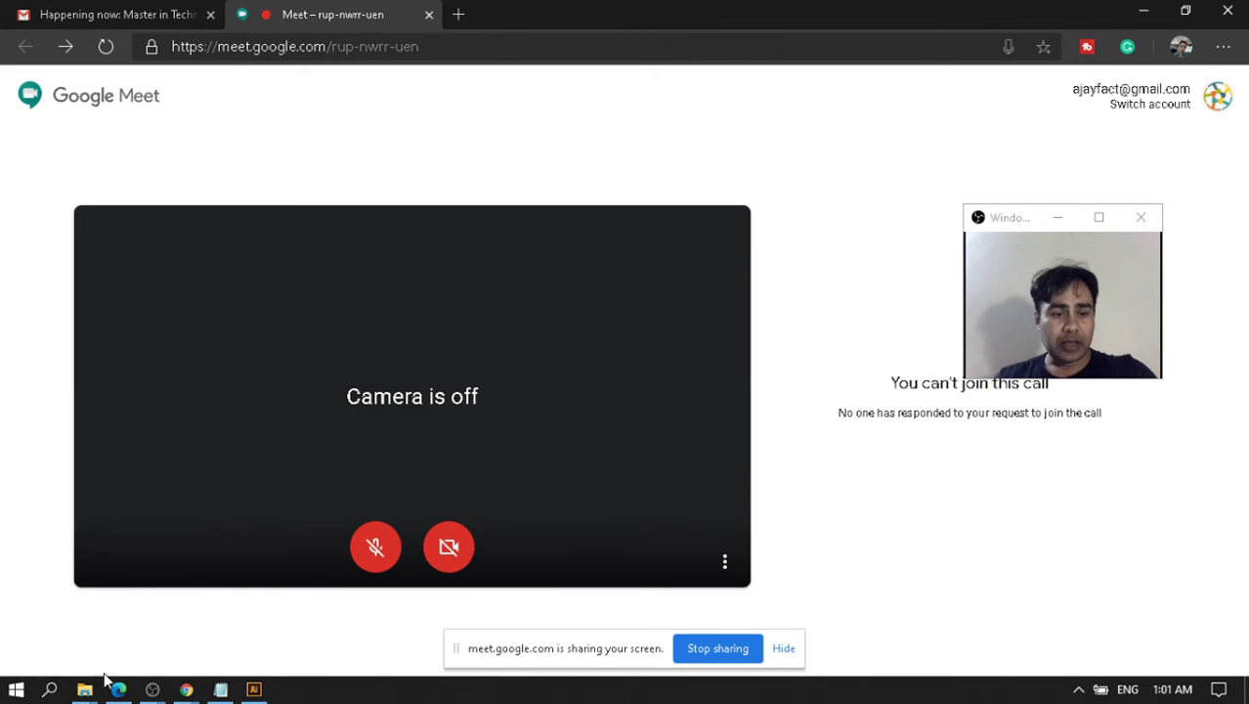
{"action": "left_click", "coordinate": [109, 684]}
{"action": "mouse_move", "coordinate": [184, 684]}
{"action": "left_click", "coordinate": [269, 630]}
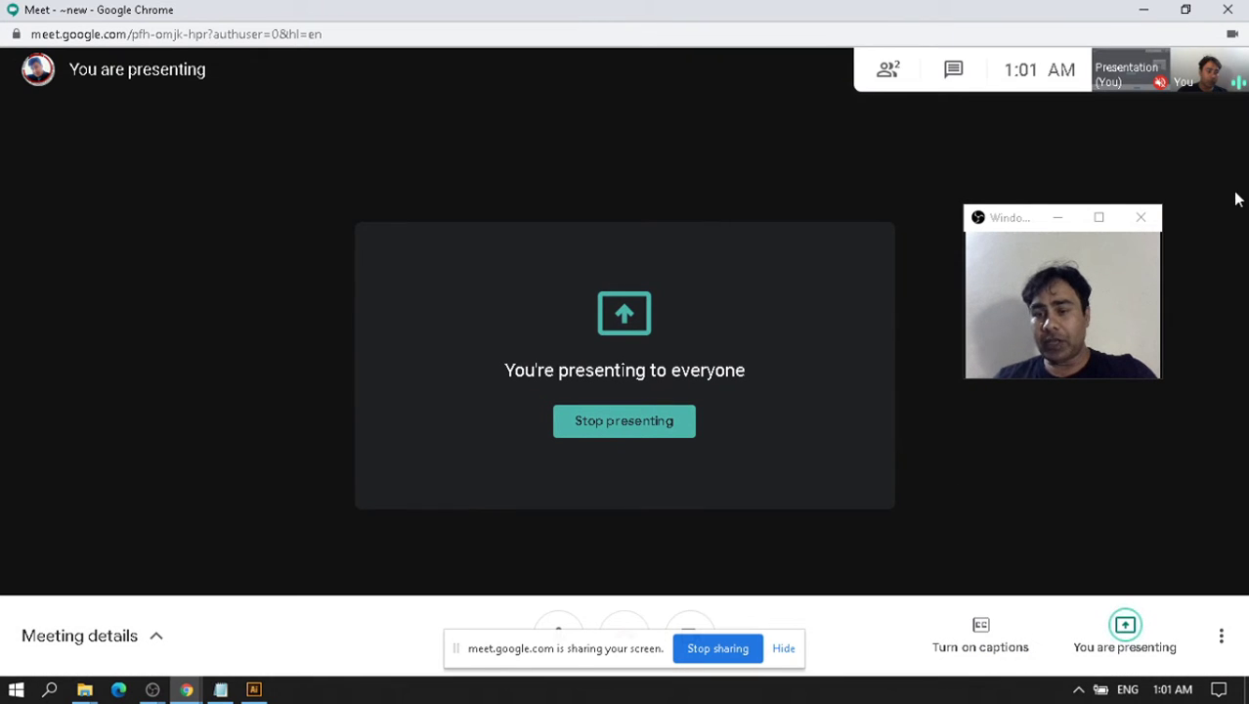
Minimize the meeting window and bring up the Illustrator window while the entire screen is being shared.
{"action": "left_click", "coordinate": [1141, 11]}
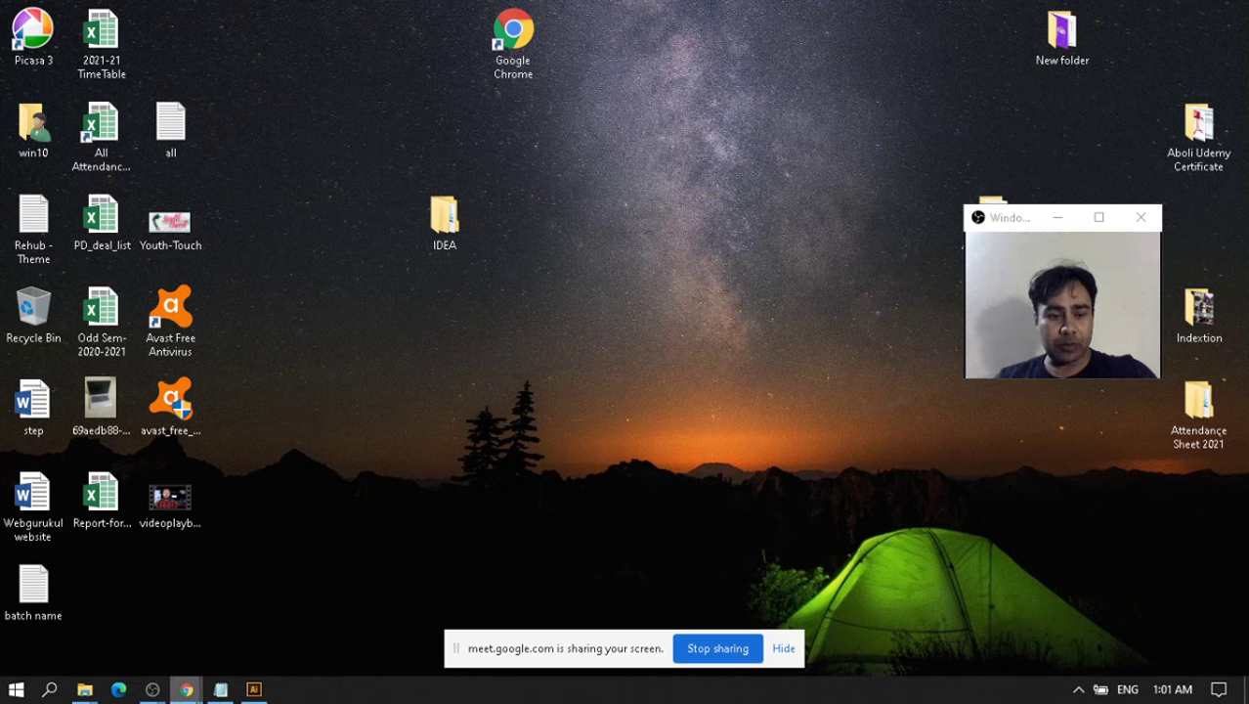
{"action": "left_click", "coordinate": [253, 690]}
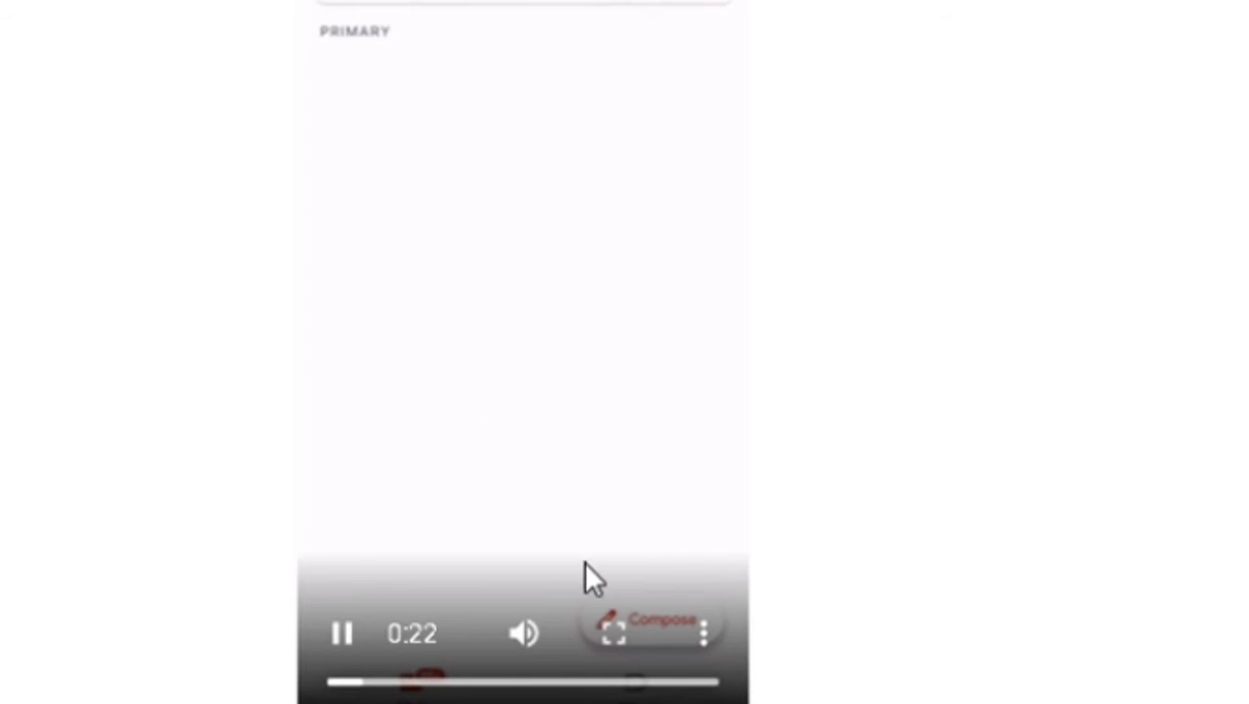
Play the phone screen recording from its beginning, skip ahead past the home screen, and pause it at the shared-screen view.
{"action": "left_click", "coordinate": [534, 383]}
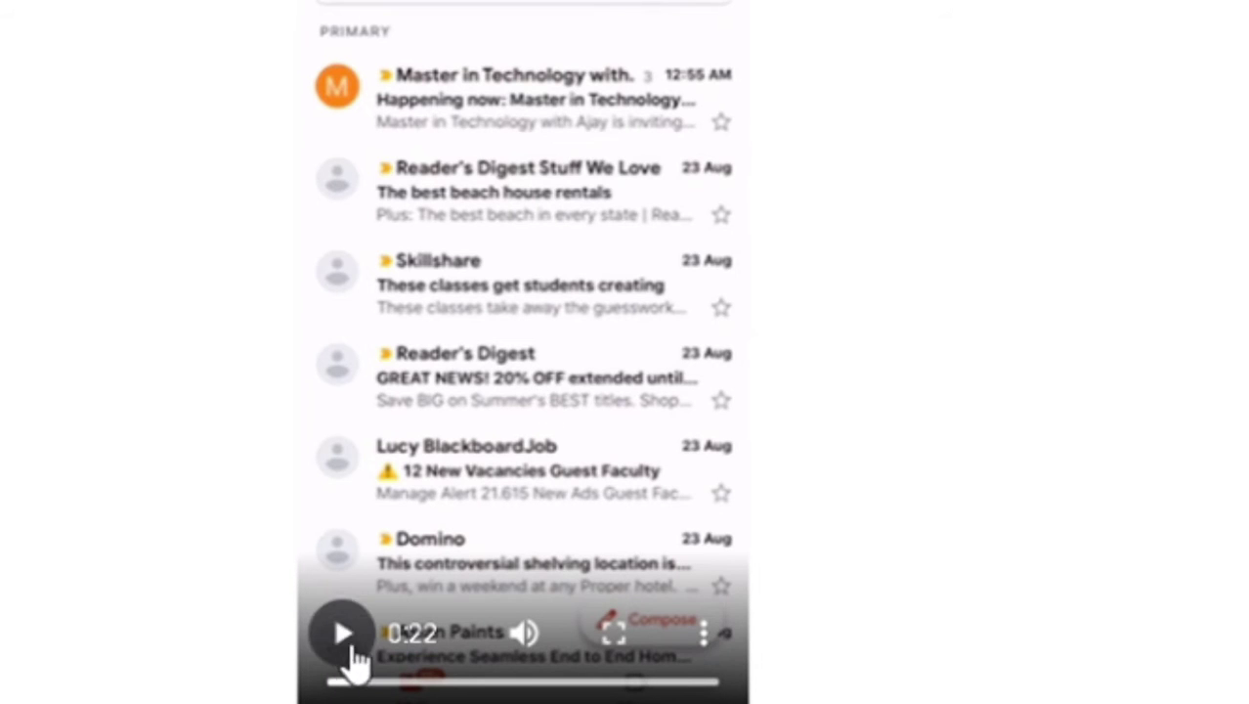
{"action": "left_click_drag", "start_coordinate": [360, 683], "coordinate": [338, 684]}
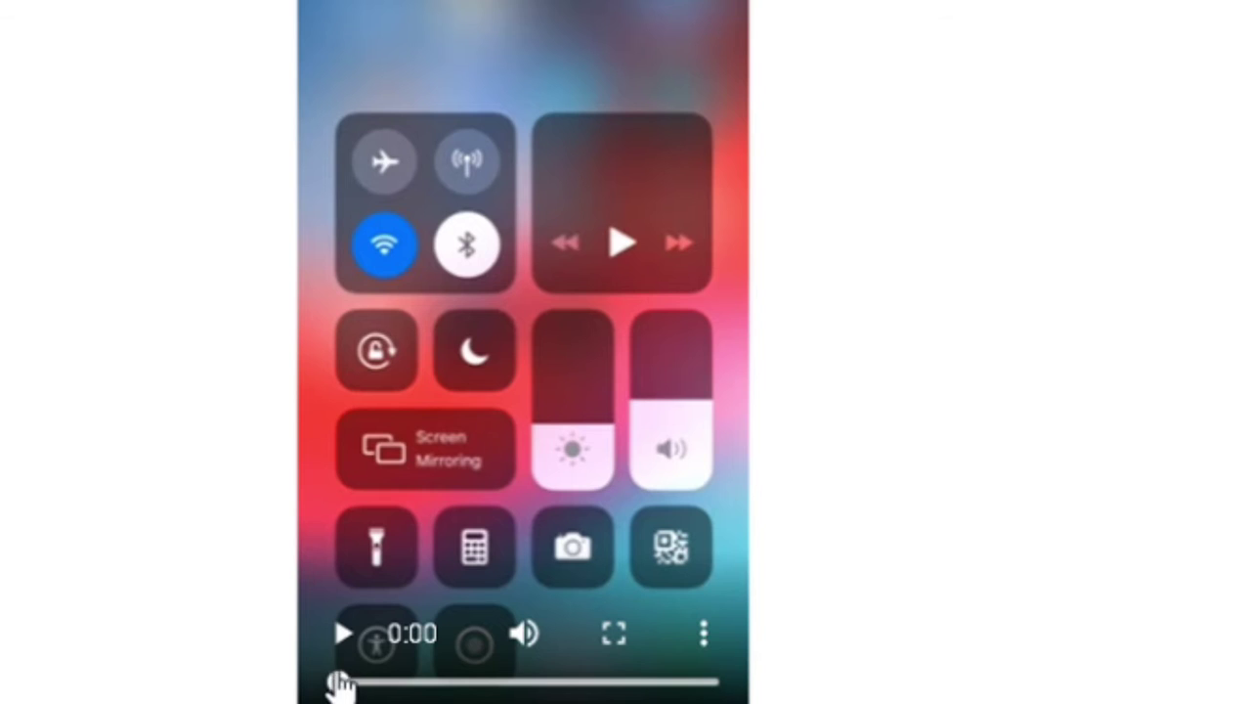
{"action": "left_click", "coordinate": [342, 681]}
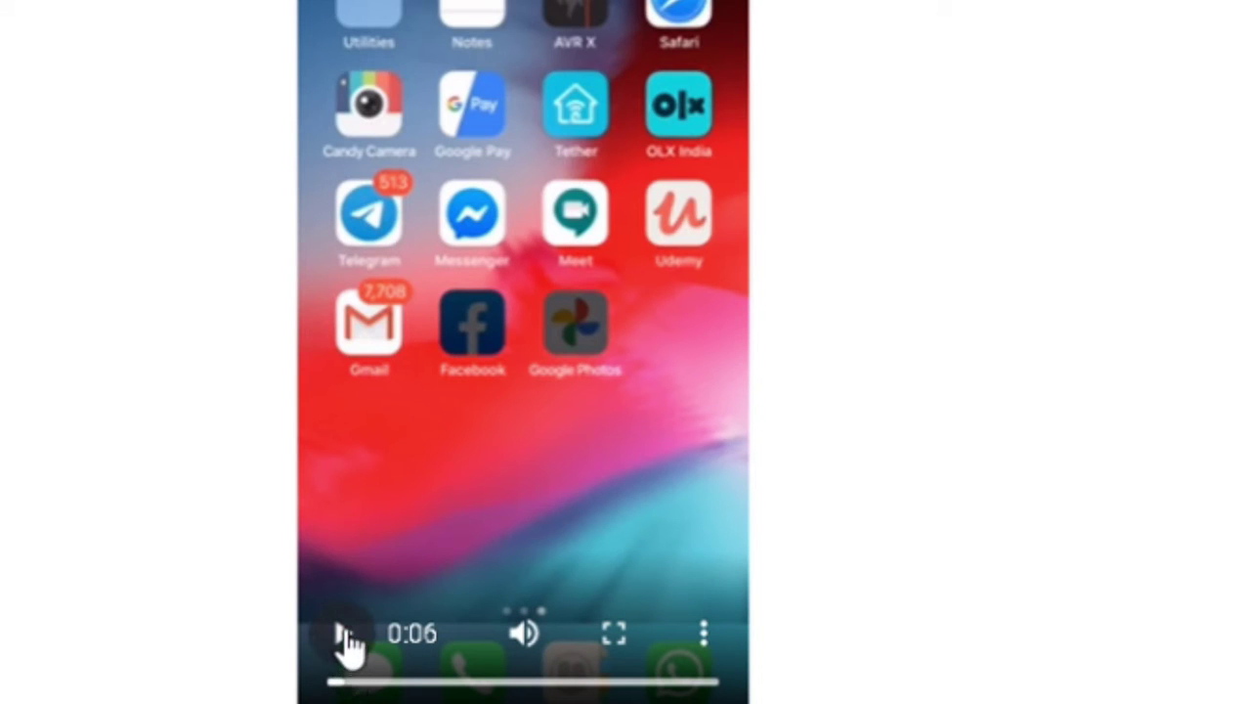
{"action": "left_click", "coordinate": [345, 634]}
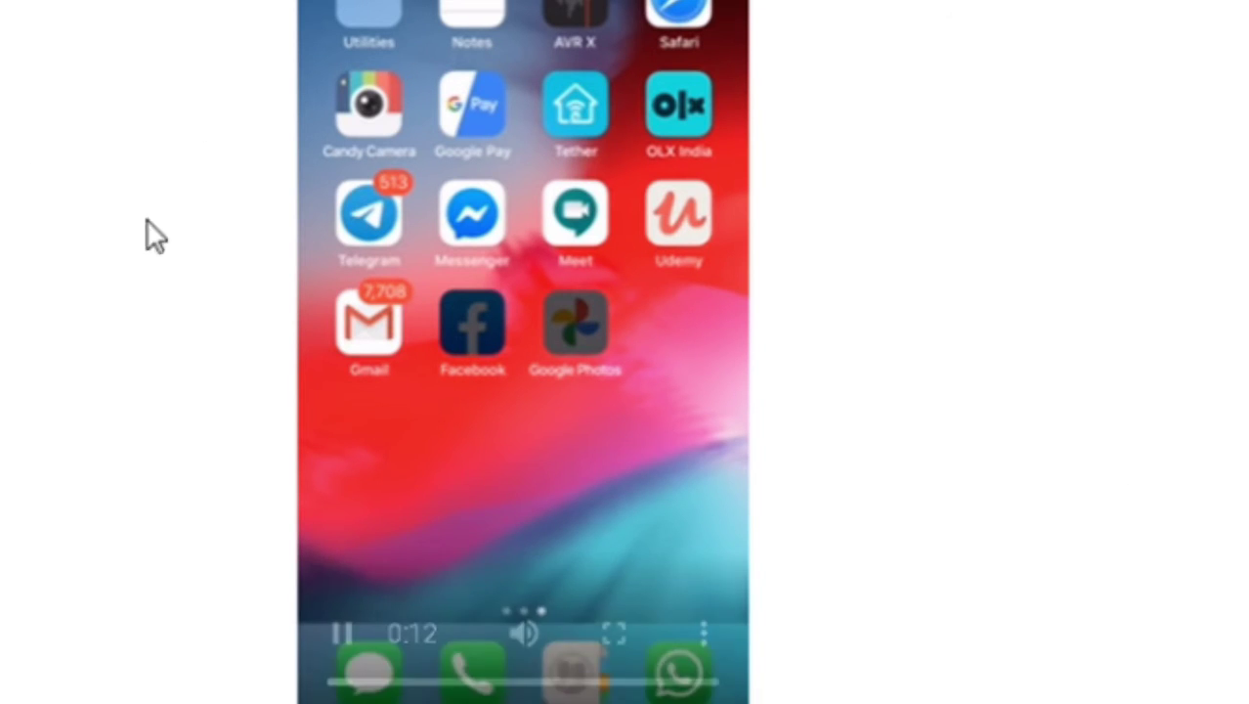
{"action": "mouse_move", "coordinate": [376, 678]}
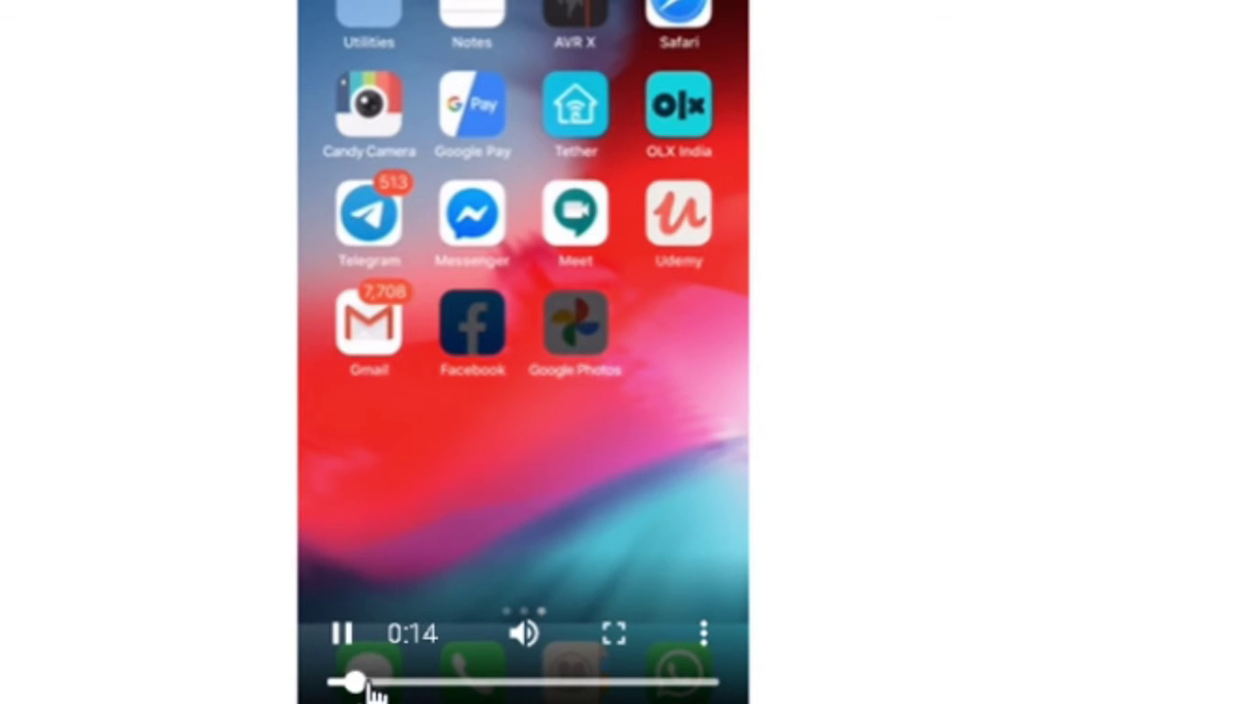
{"action": "left_click", "coordinate": [380, 684]}
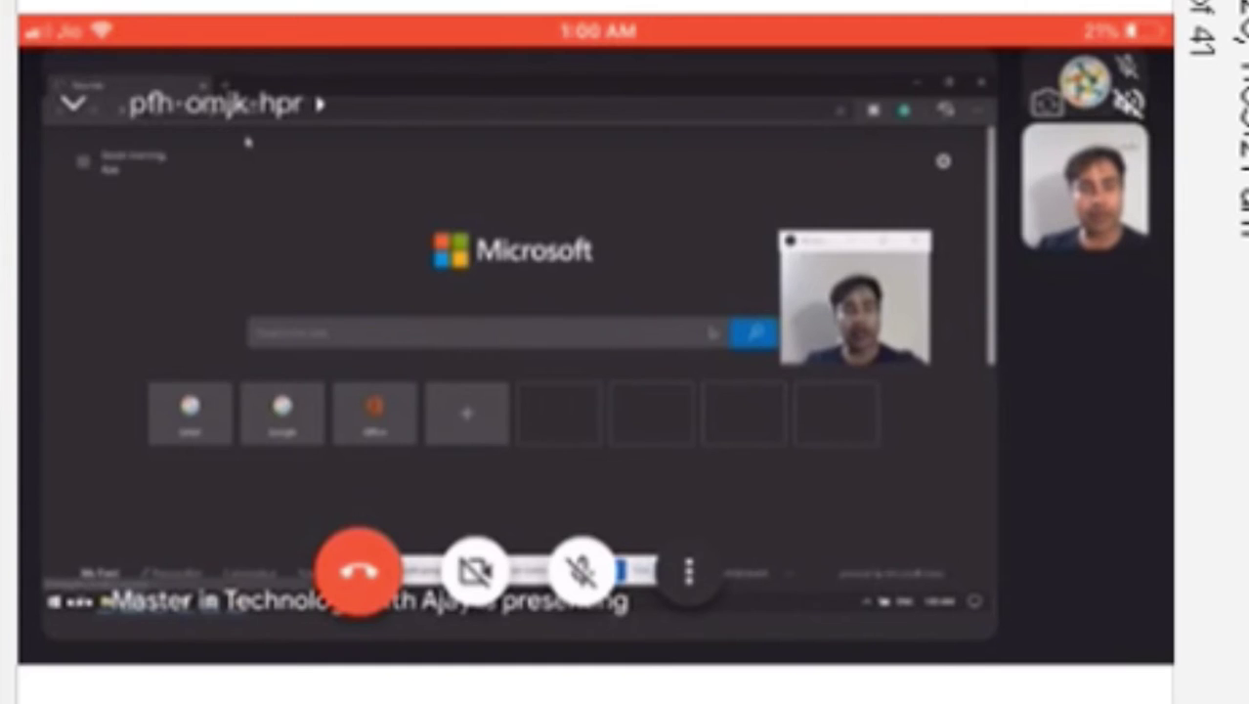
{"action": "key", "text": "space"}
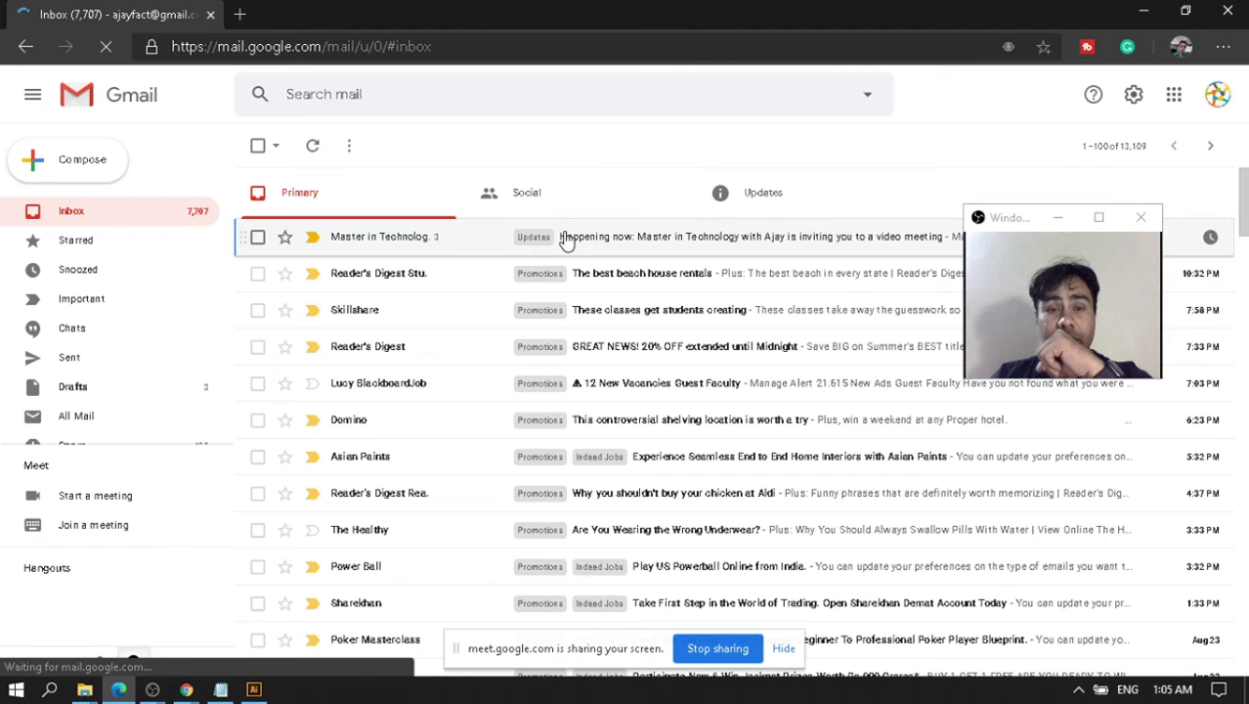
Open the join page of meeting pfh-omjk-hpr from the Google Meet invitation e-mail in Gmail, and close that page.
{"action": "left_click", "coordinate": [649, 244]}
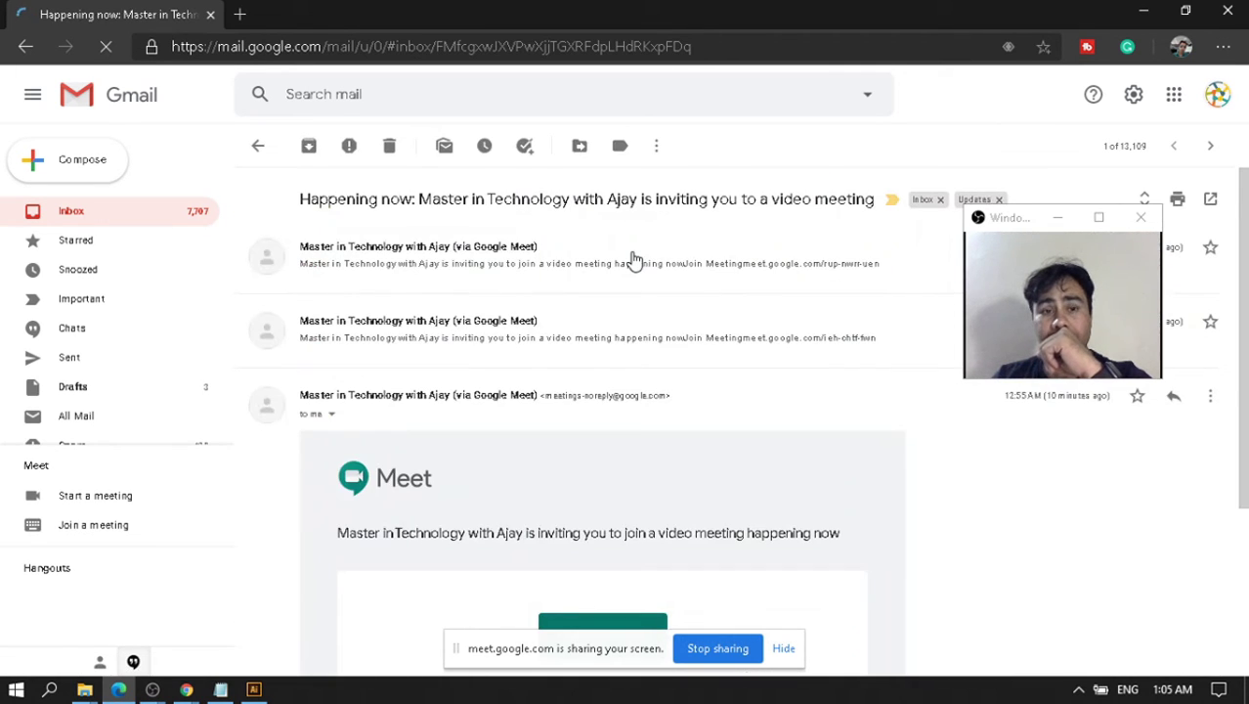
{"action": "scroll", "coordinate": [723, 501], "scroll_direction": "down", "scroll_amount": 3}
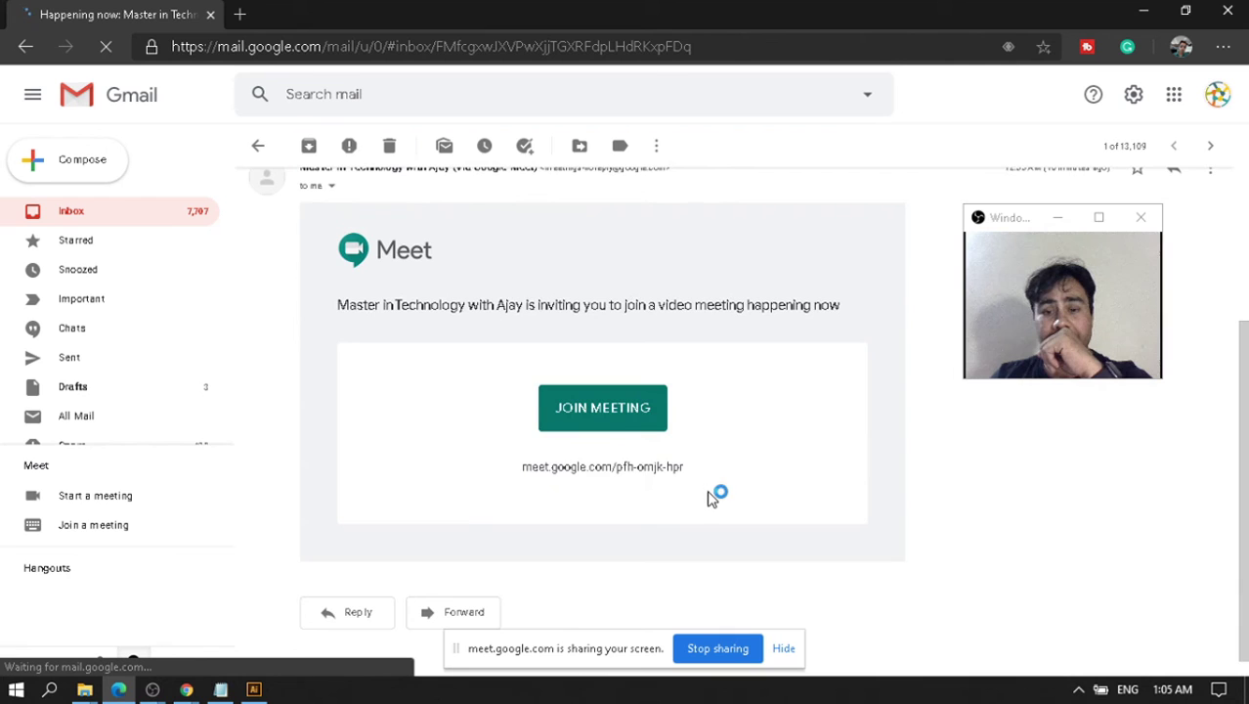
{"action": "left_click", "coordinate": [615, 411]}
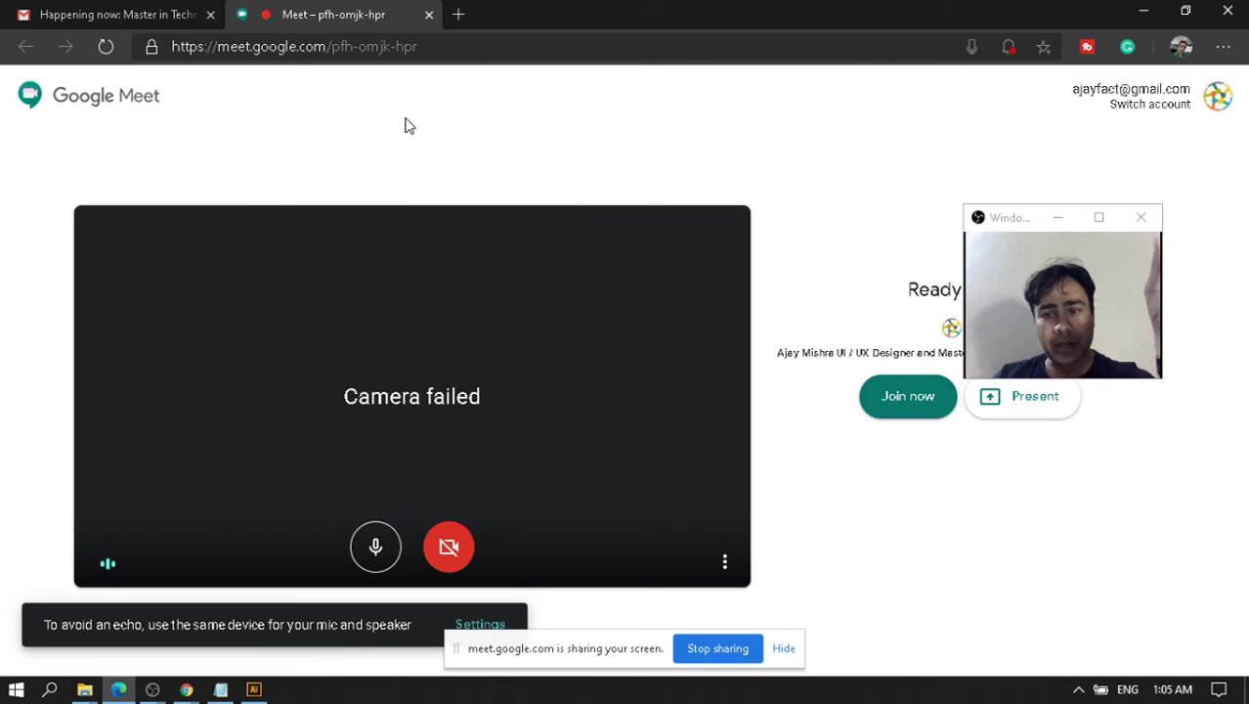
{"action": "left_click", "coordinate": [429, 16]}
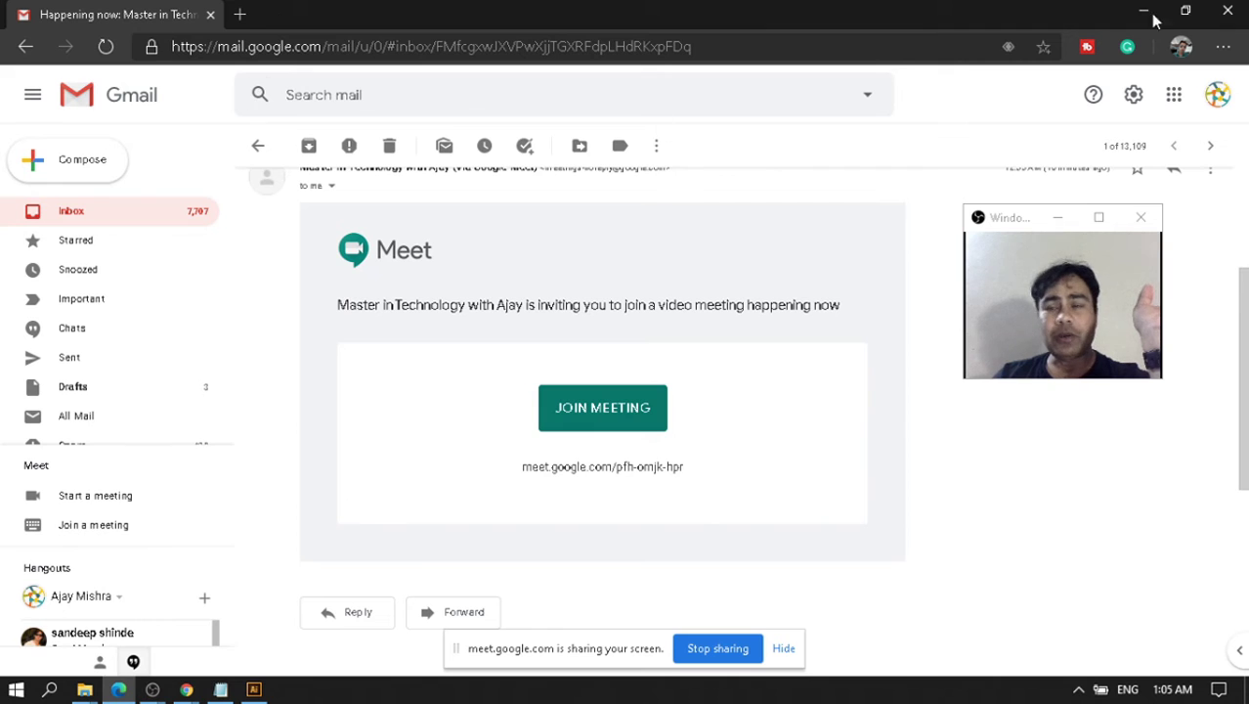
Switch through the open windows to Google Chrome and view its new tab and the Gmail inbox.
{"action": "left_click", "coordinate": [242, 17]}
{"action": "key", "text": "alt+Tab"}
{"action": "key", "text": "alt+Tab"}
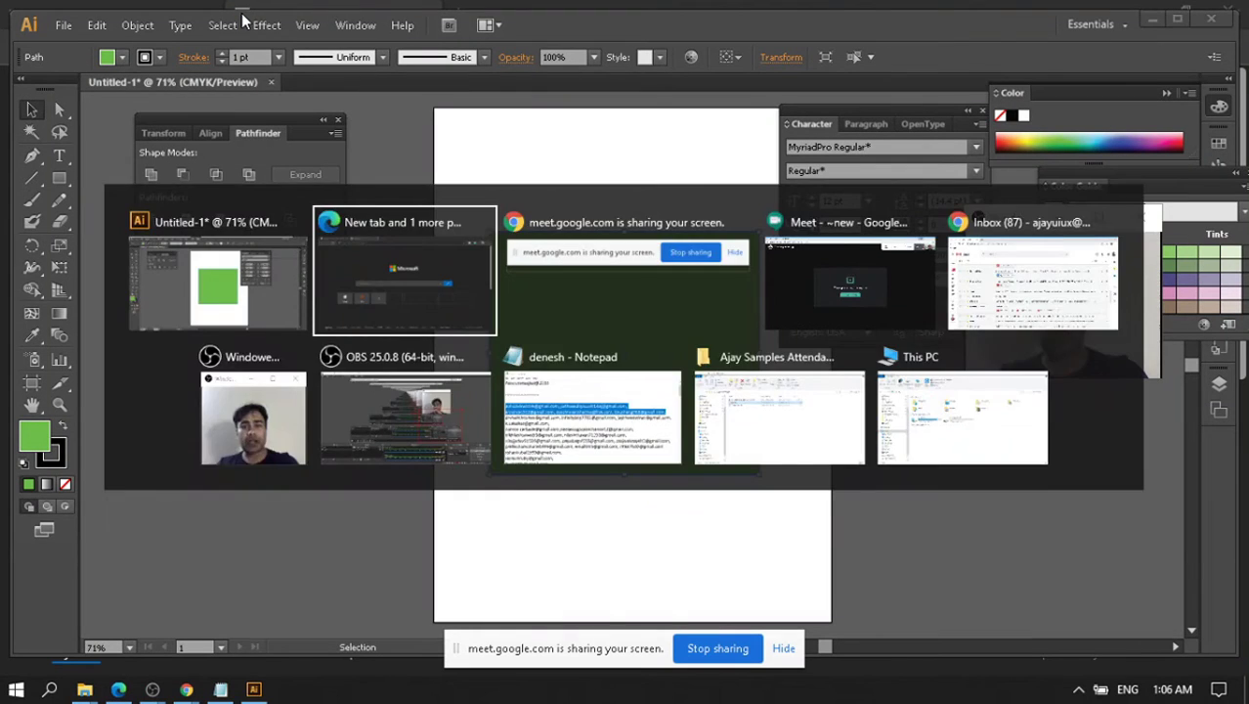
{"action": "key", "text": "alt+Tab"}
{"action": "key", "text": "alt+Tab"}
{"action": "key", "text": "alt+Tab"}
{"action": "key", "text": "alt+Tab"}
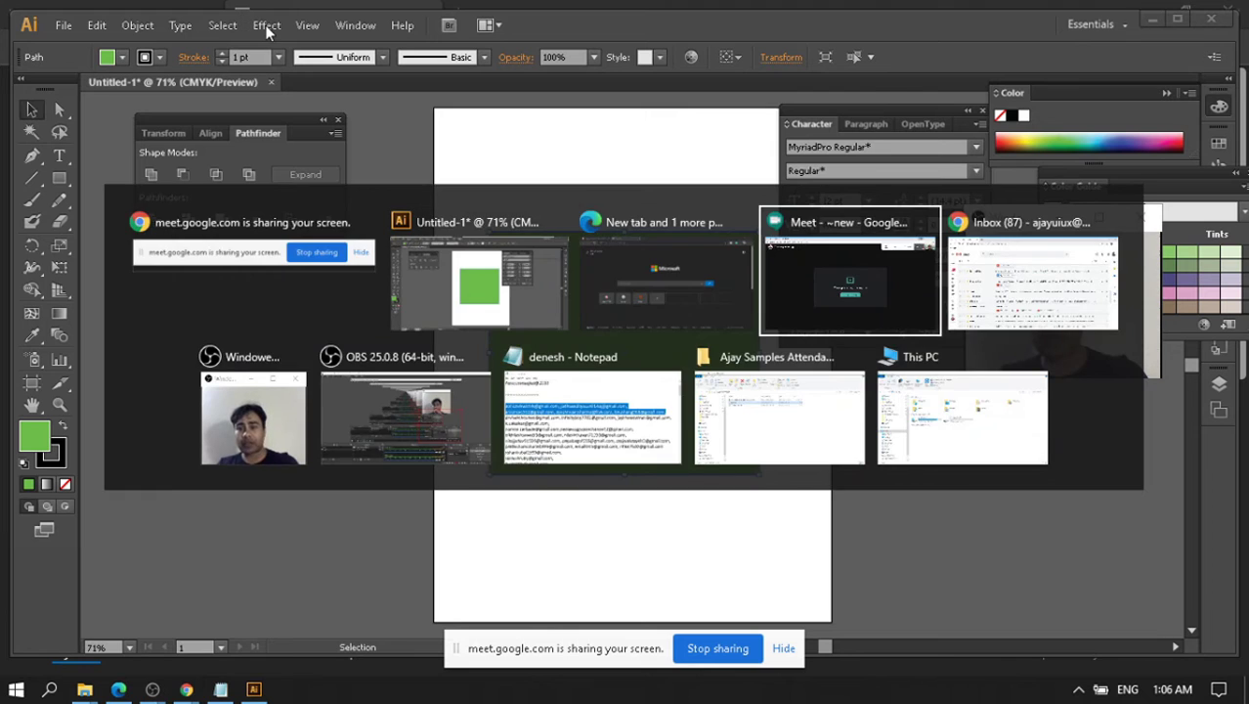
{"action": "key", "text": "alt+Tab"}
{"action": "left_click", "coordinate": [252, 15]}
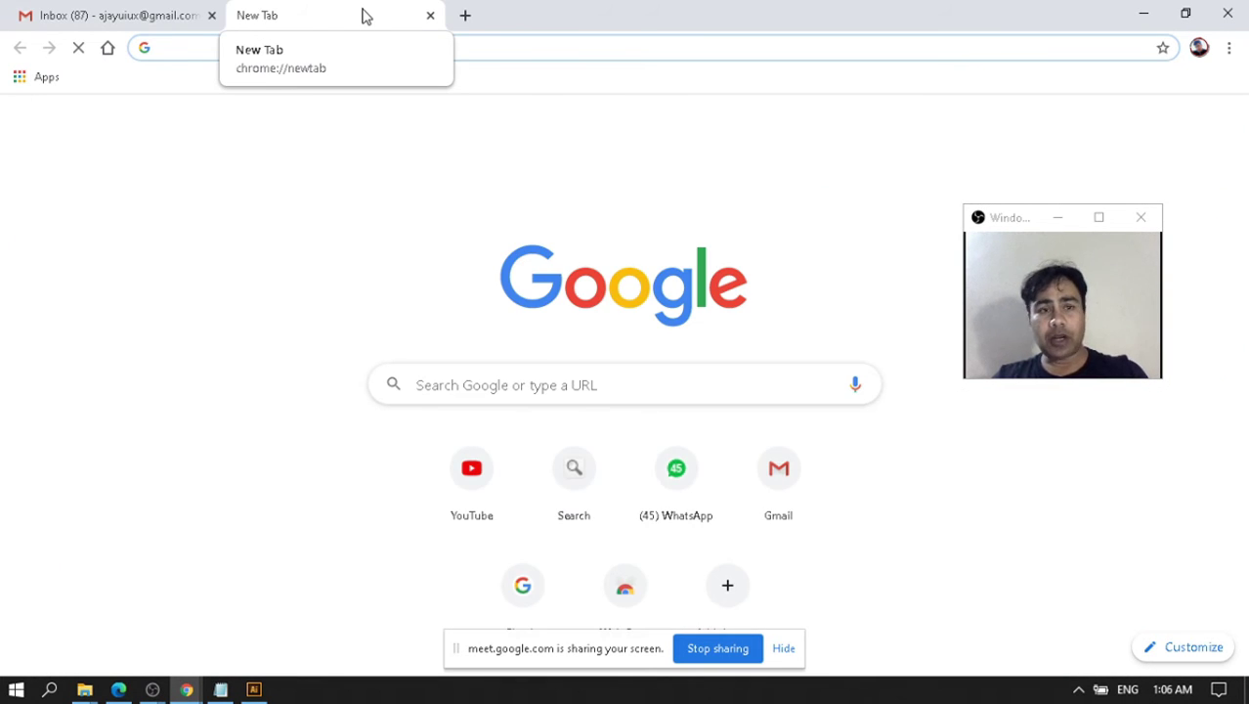
{"action": "left_click", "coordinate": [176, 14]}
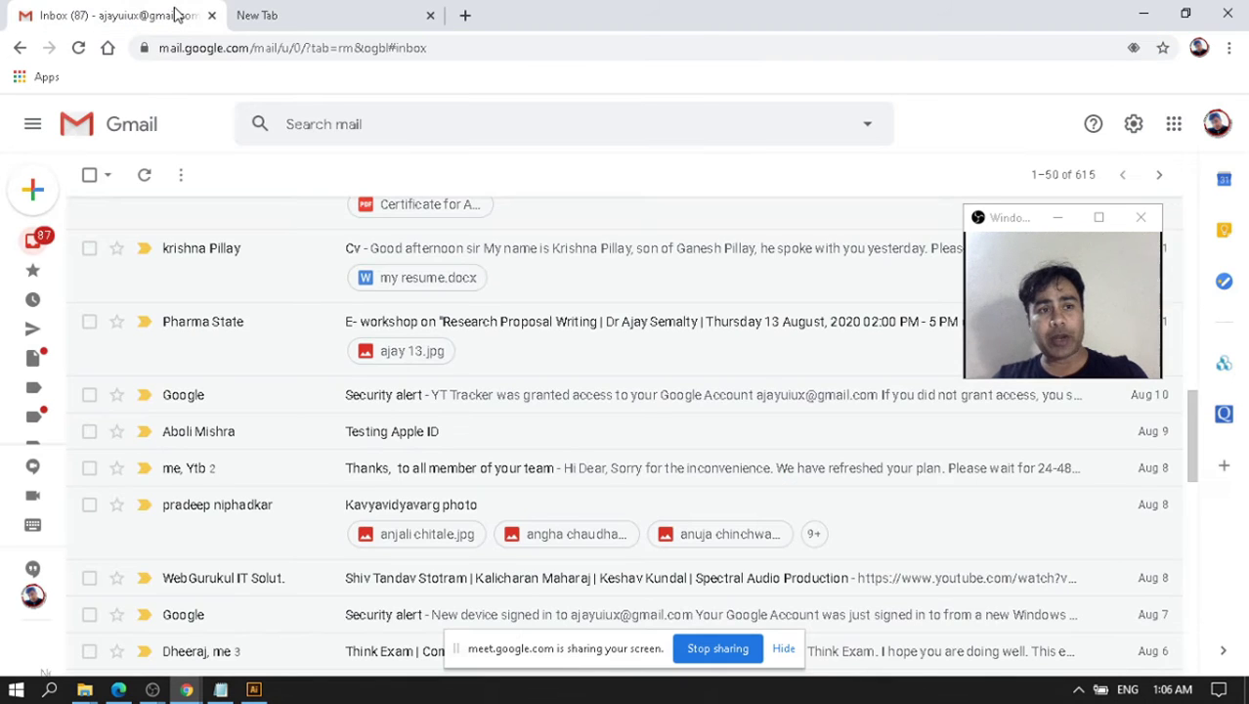
Return to the Google Meet window and close the Microsoft Edge window.
{"action": "key", "text": "alt+Tab"}
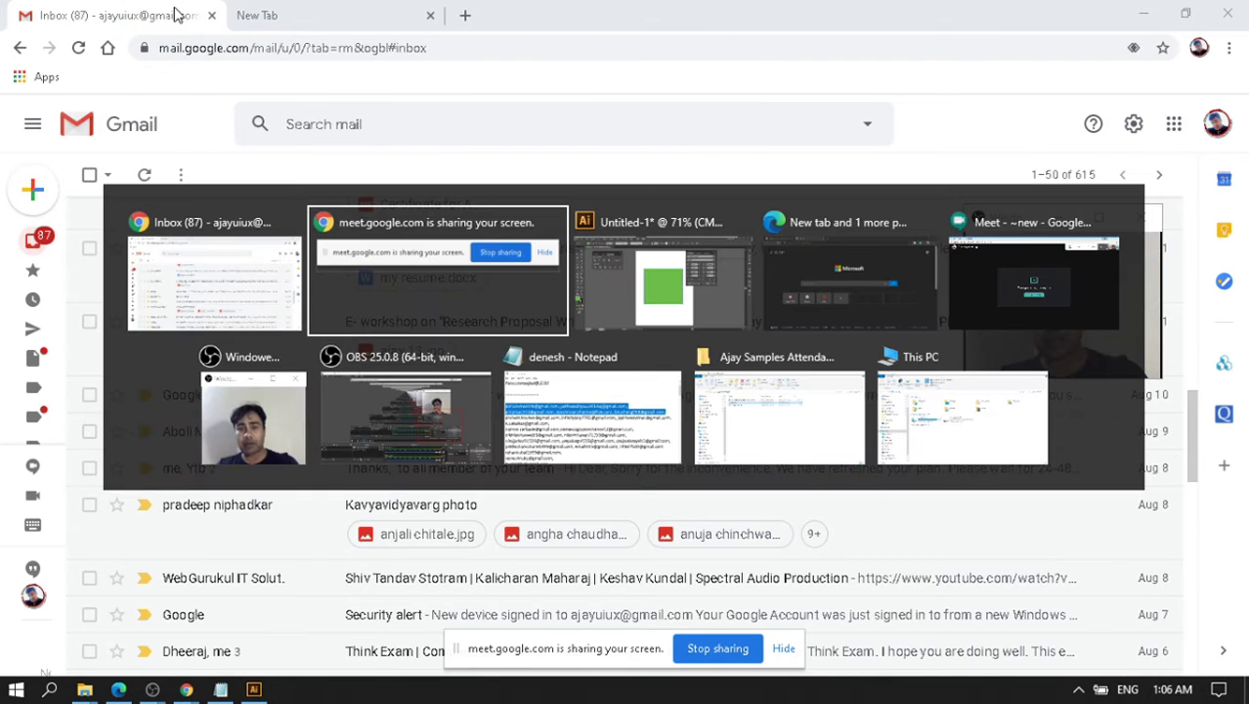
{"action": "mouse_move", "coordinate": [246, 395]}
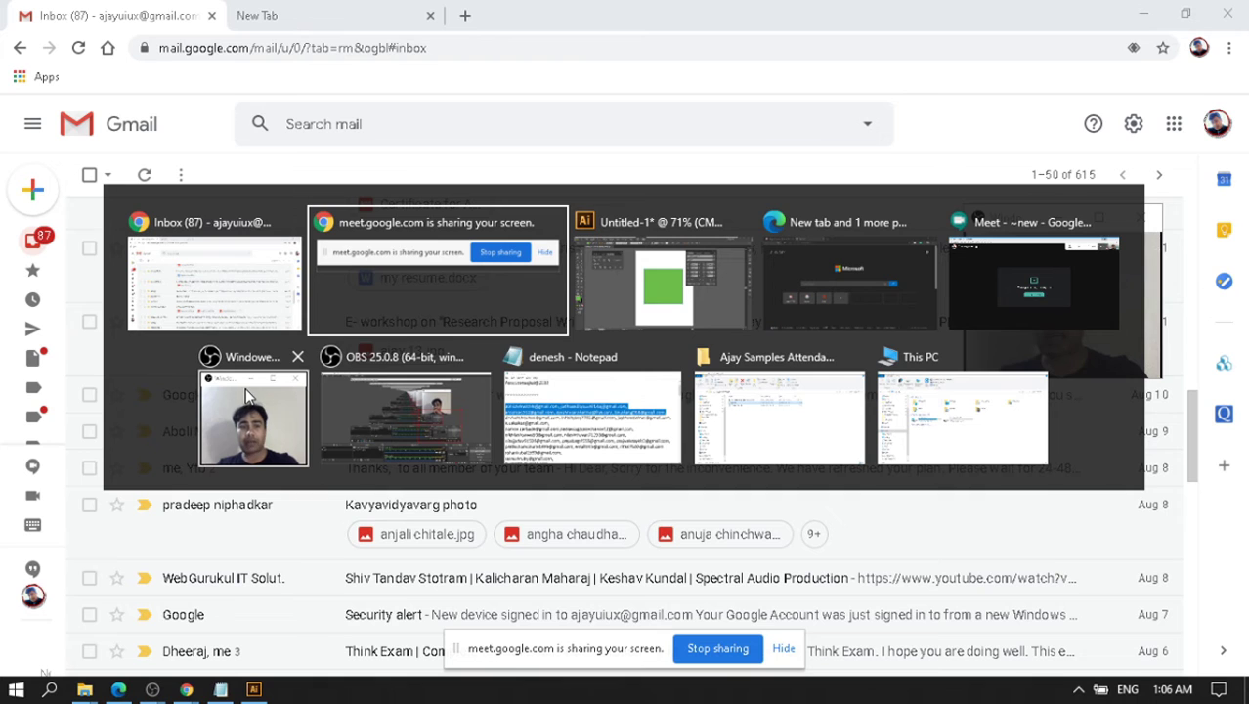
{"action": "key", "text": "Tab"}
{"action": "key", "text": "Tab"}
{"action": "key", "text": "Tab"}
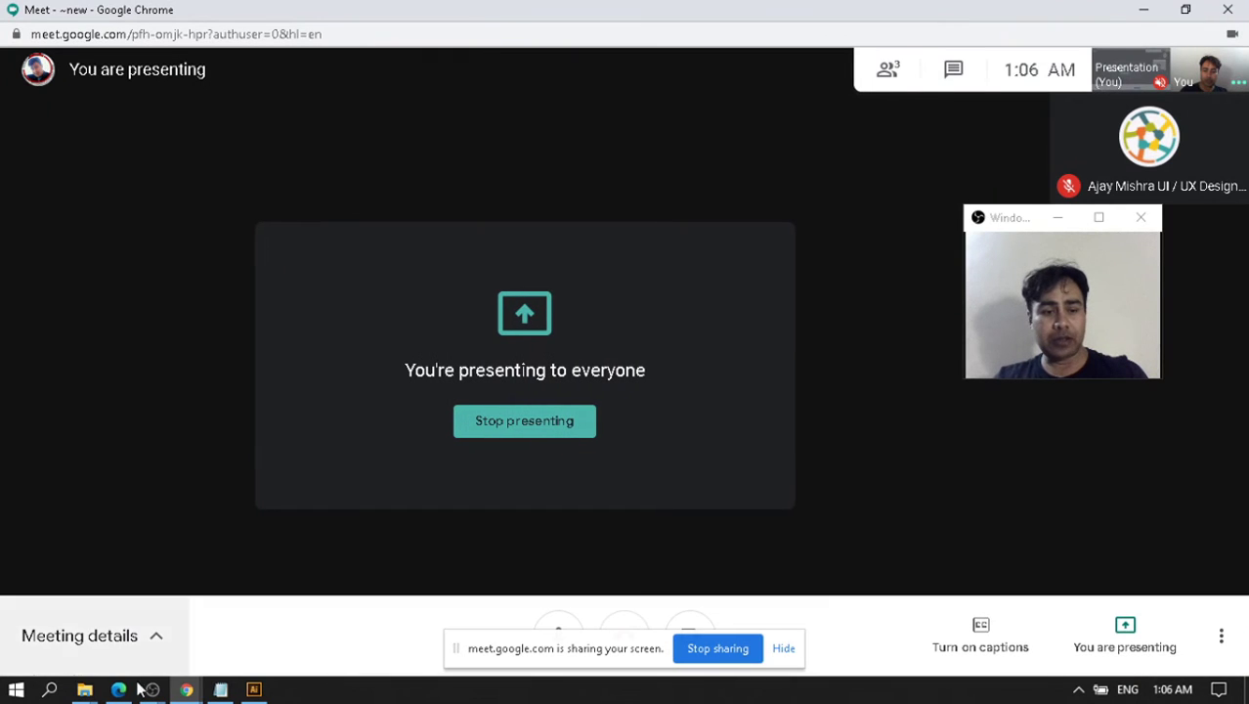
{"action": "right_click", "coordinate": [118, 689]}
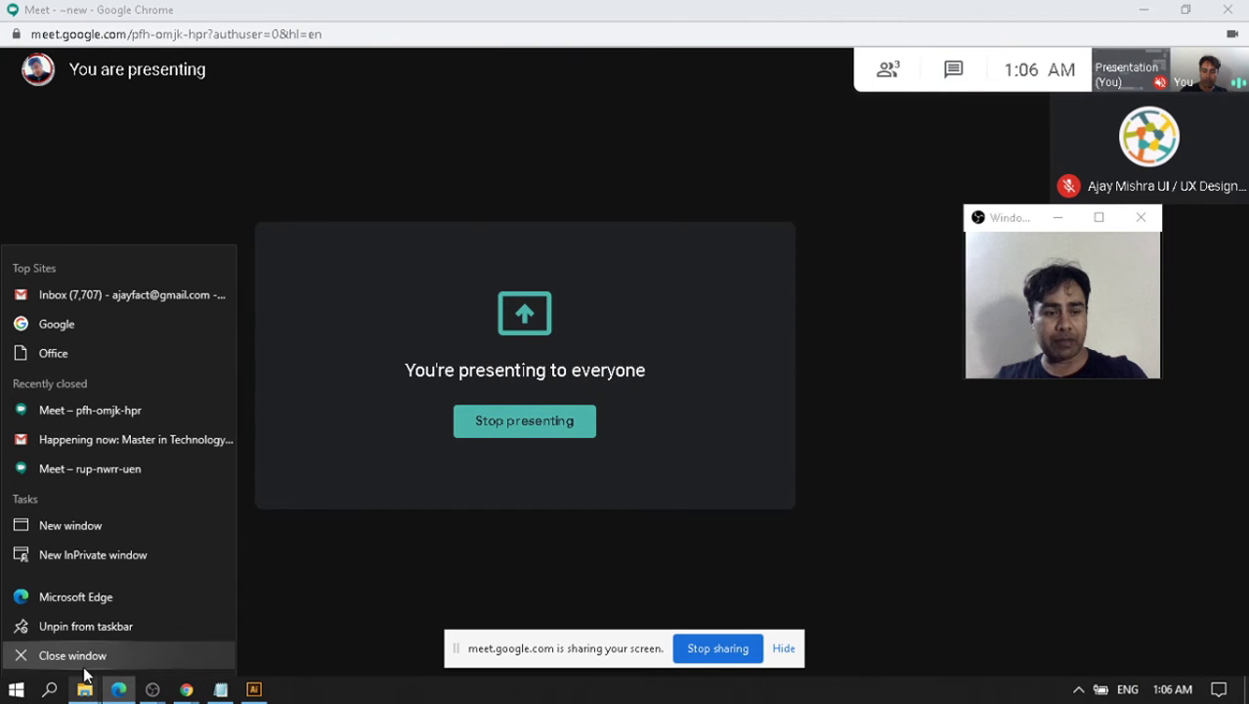
{"action": "left_click", "coordinate": [83, 659]}
{"action": "mouse_move", "coordinate": [188, 690]}
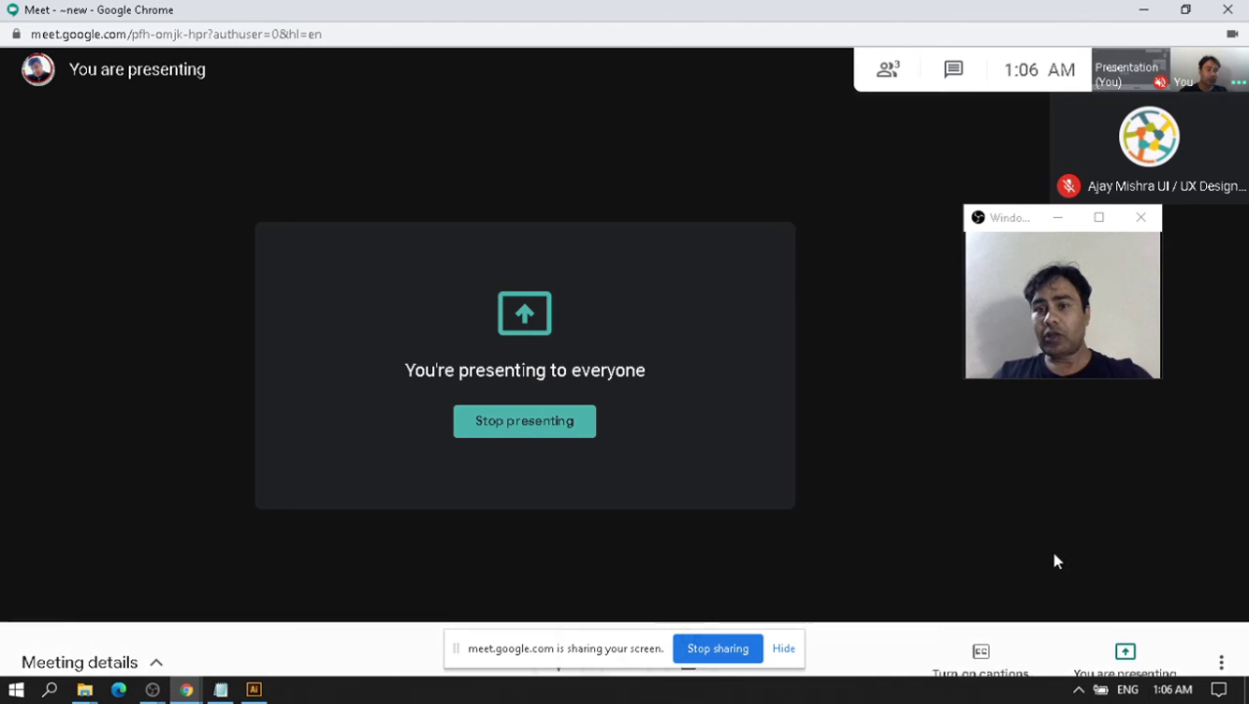
Move the floating webcam preview away from the meeting options and set the meeting layout to Sidebar.
{"action": "left_click", "coordinate": [1223, 635]}
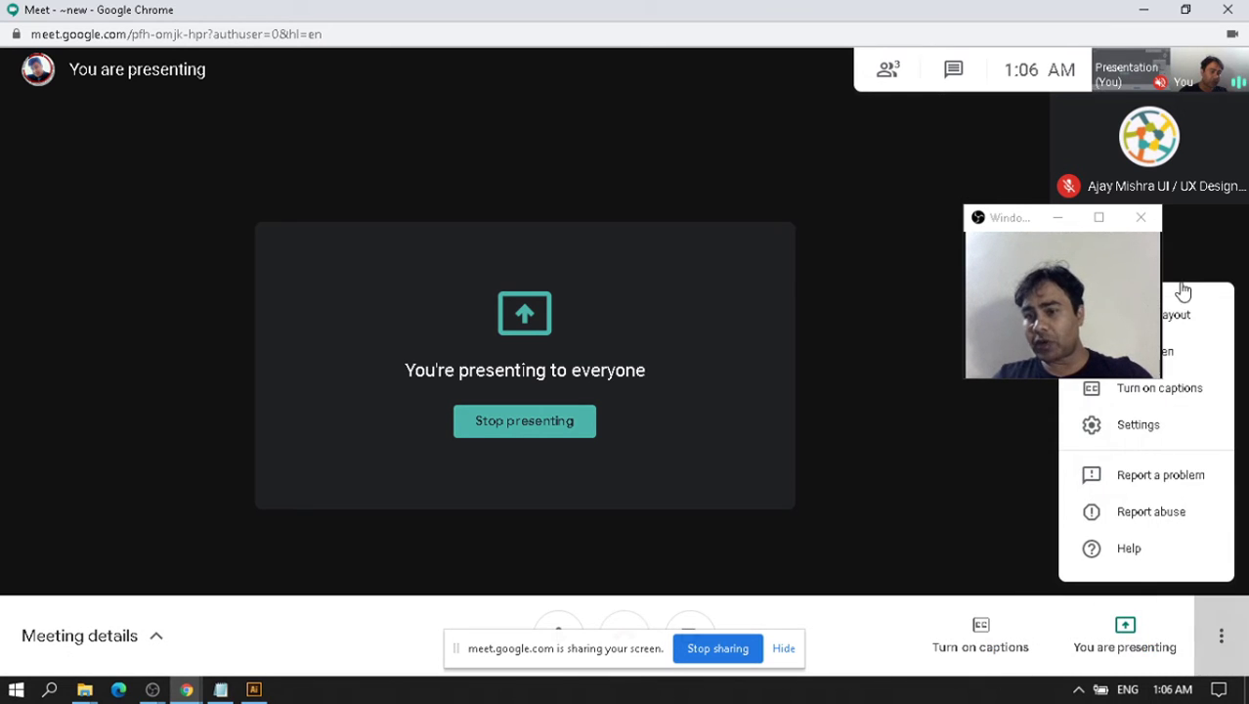
{"action": "left_click_drag", "start_coordinate": [1016, 216], "coordinate": [862, 319]}
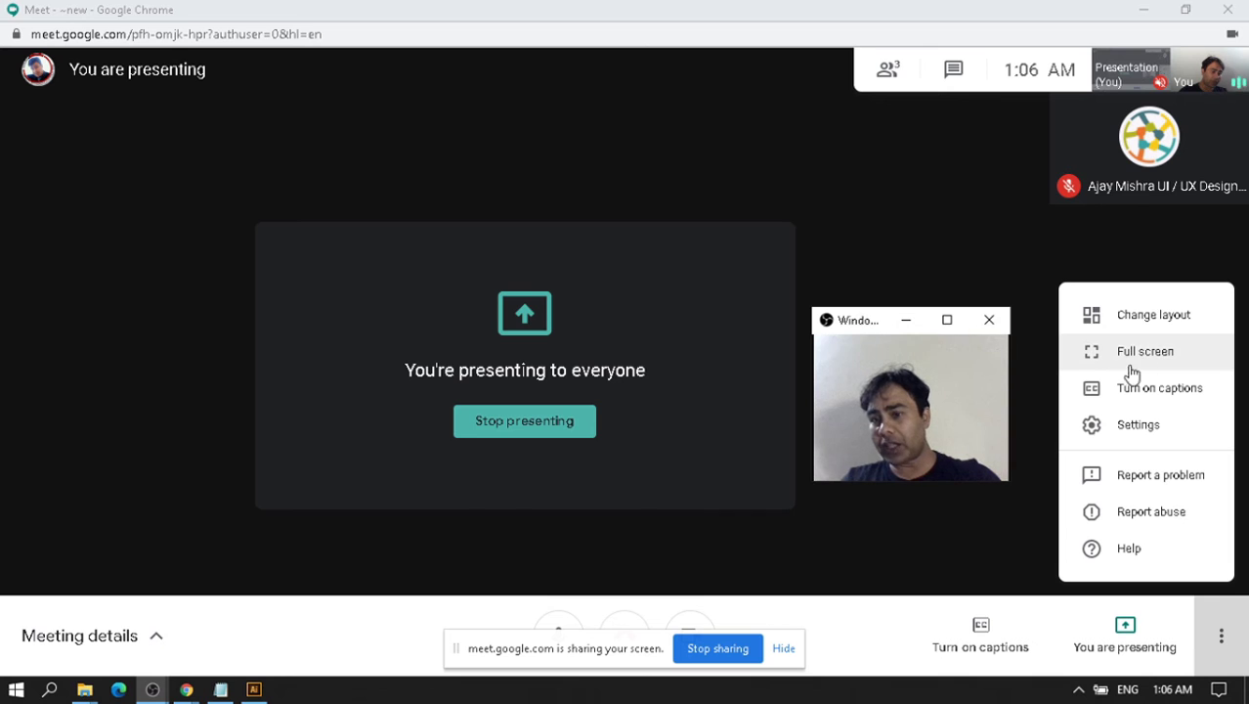
{"action": "left_click", "coordinate": [1149, 318]}
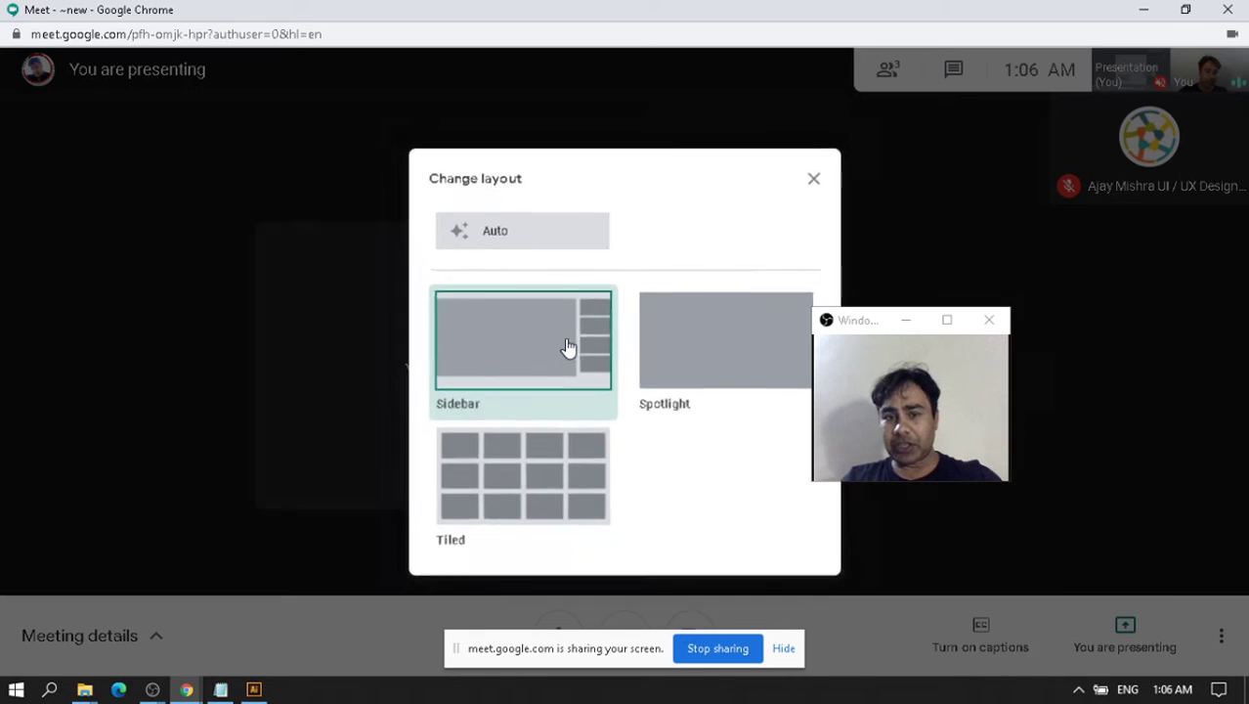
{"action": "left_click", "coordinate": [567, 347]}
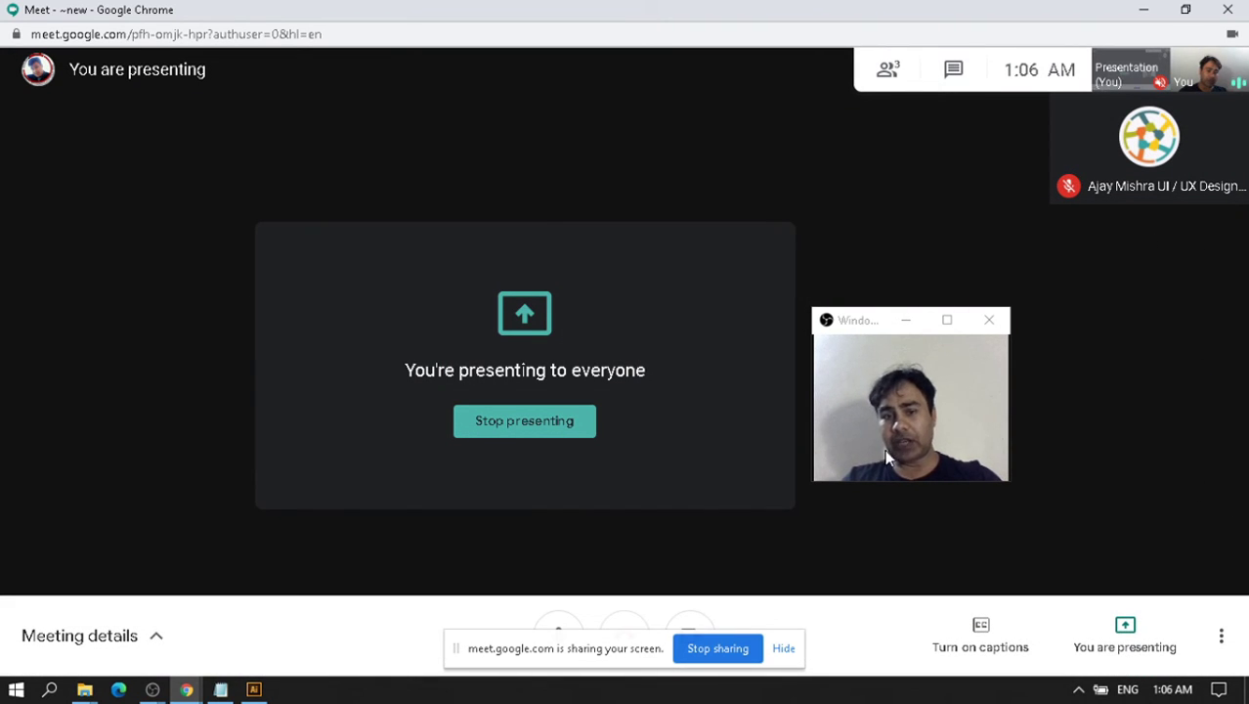
Change the meeting layout to Tiled and move the floating webcam preview clear of the participant's avatar.
{"action": "left_click", "coordinate": [1222, 636]}
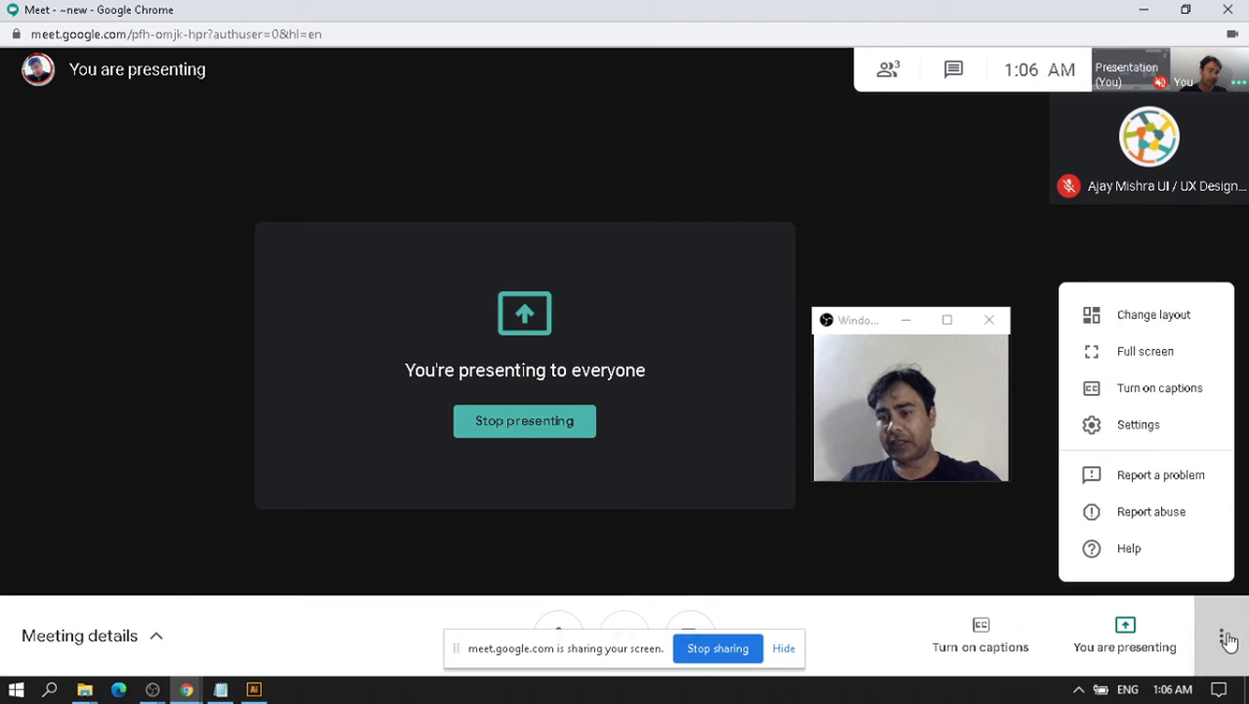
{"action": "left_click", "coordinate": [1168, 323]}
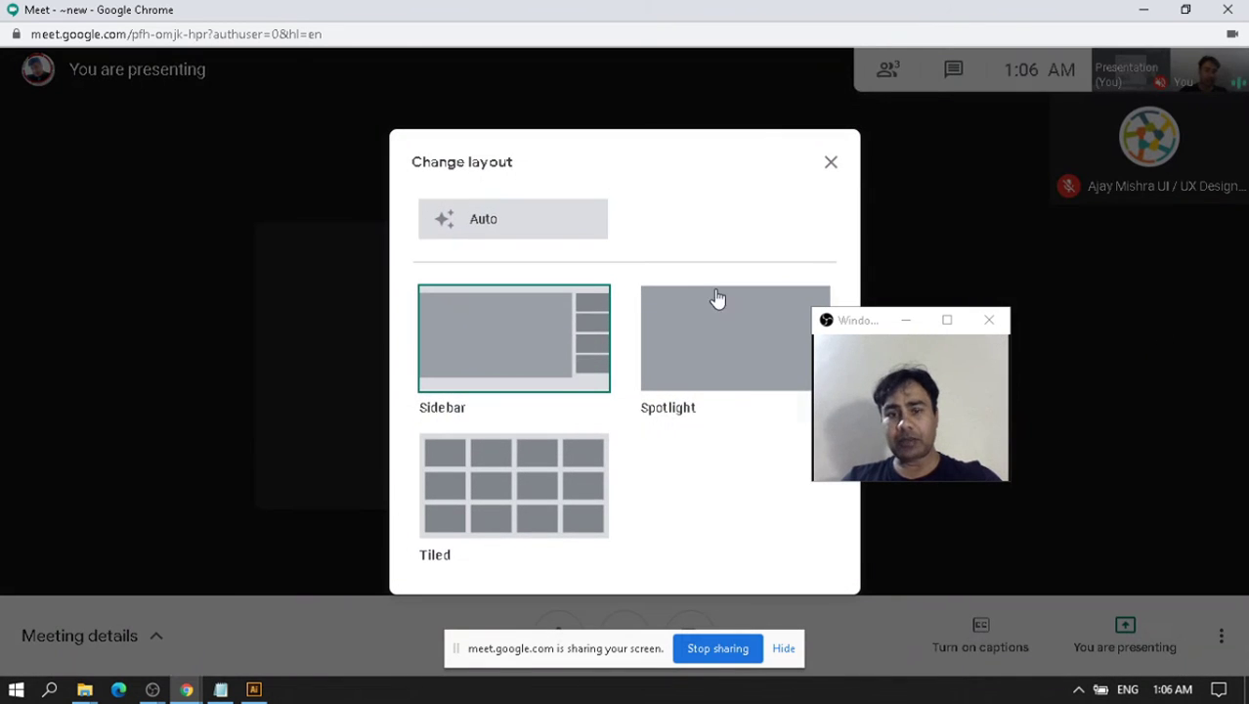
{"action": "left_click", "coordinate": [533, 499]}
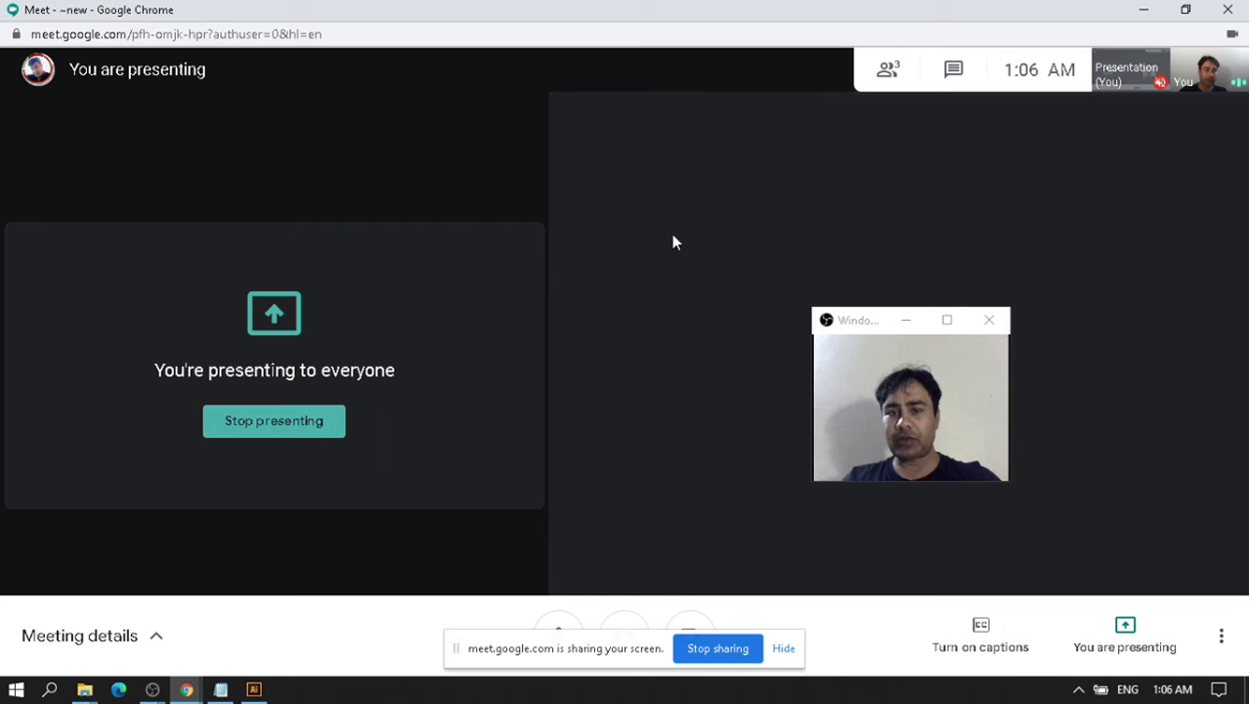
{"action": "left_click_drag", "start_coordinate": [883, 323], "coordinate": [641, 140]}
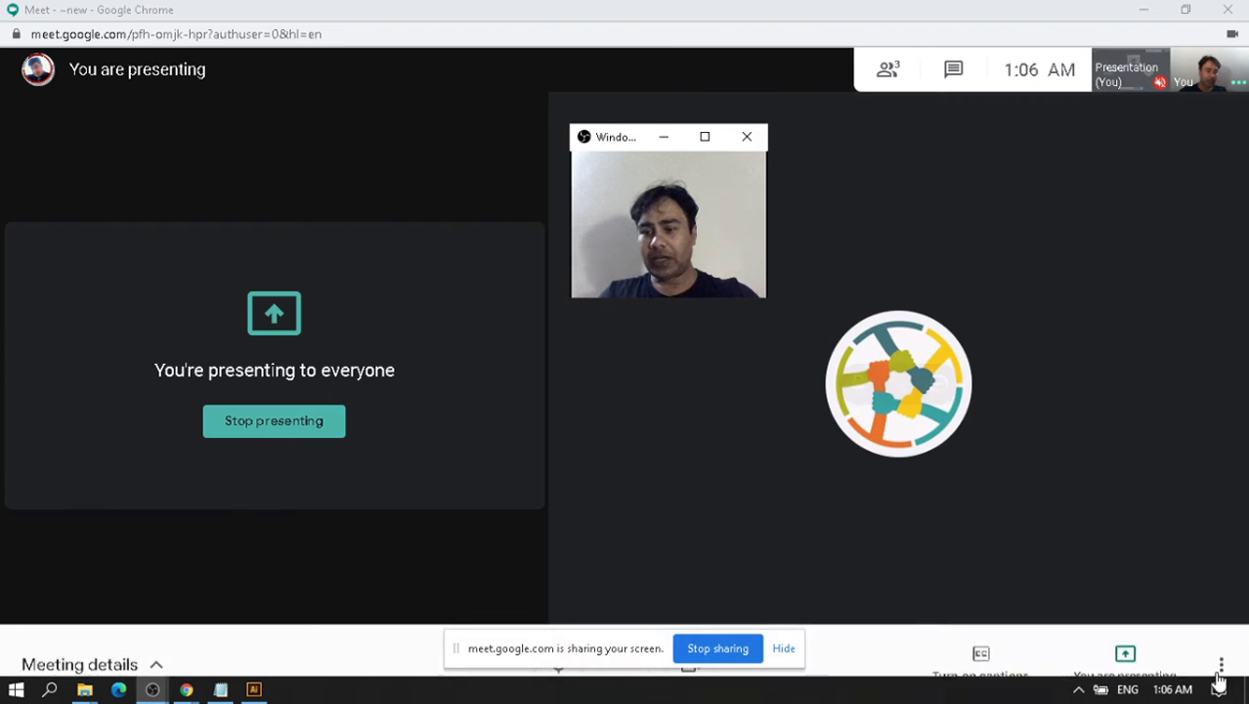
Display the meeting in full screen and exit full screen again.
{"action": "left_click", "coordinate": [1221, 645]}
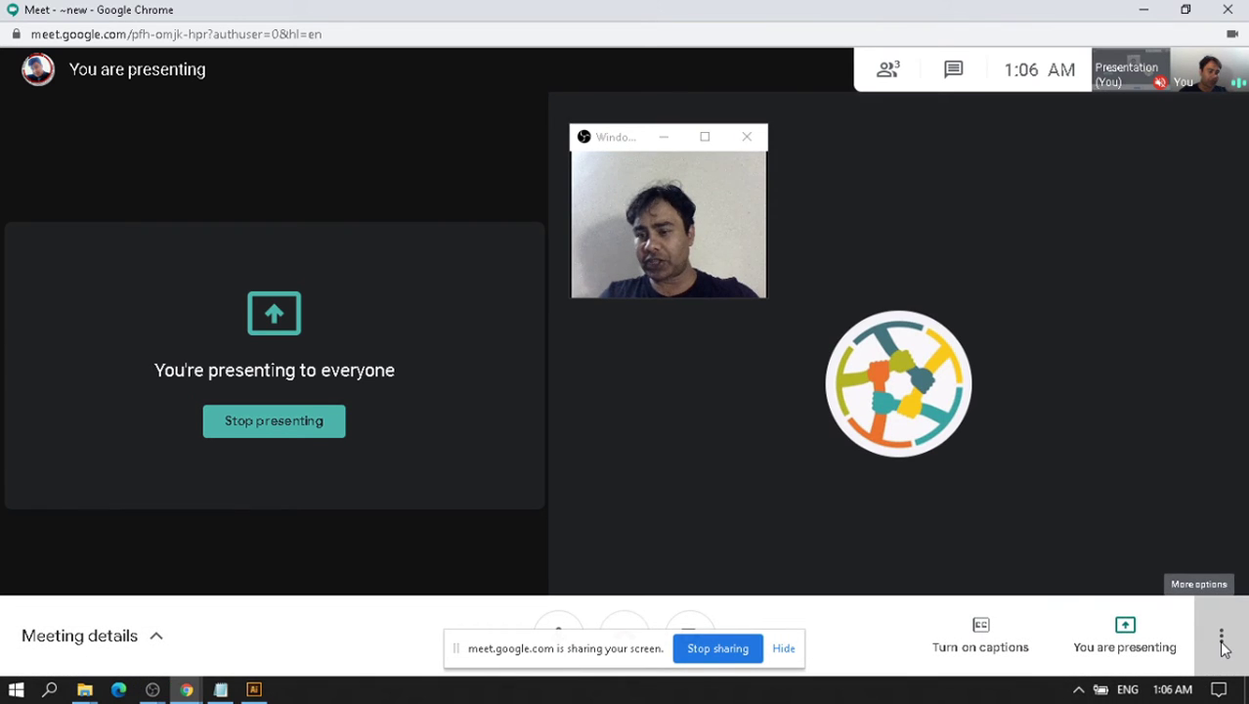
{"action": "left_click", "coordinate": [1220, 645]}
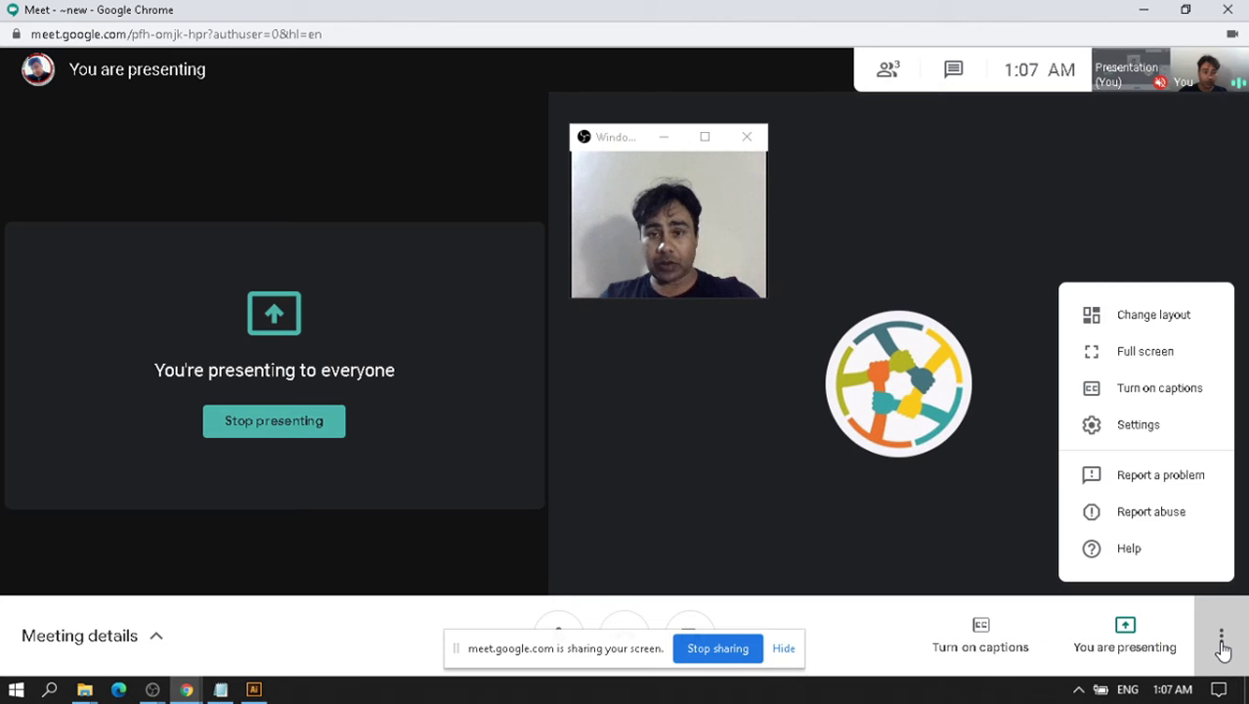
{"action": "left_click", "coordinate": [1132, 353]}
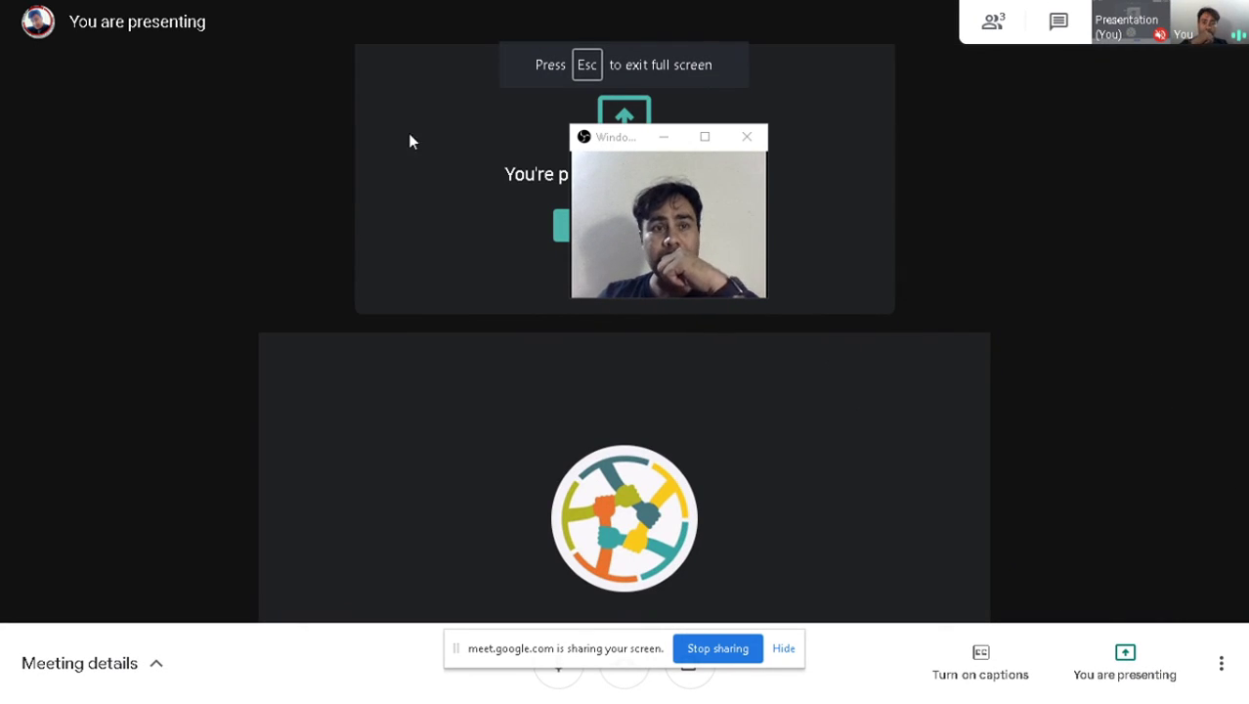
{"action": "key", "text": "Escape"}
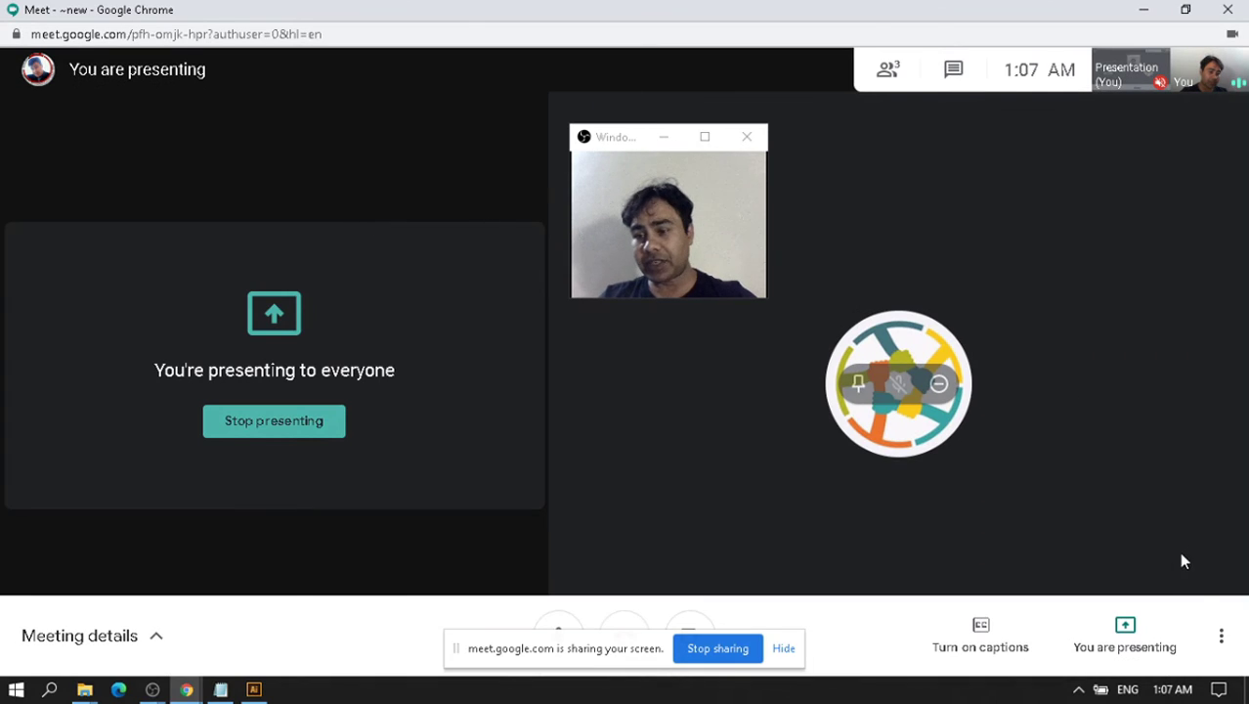
Open the meeting settings, move the floating webcam preview off the dialog, and show the General settings.
{"action": "left_click", "coordinate": [1220, 640]}
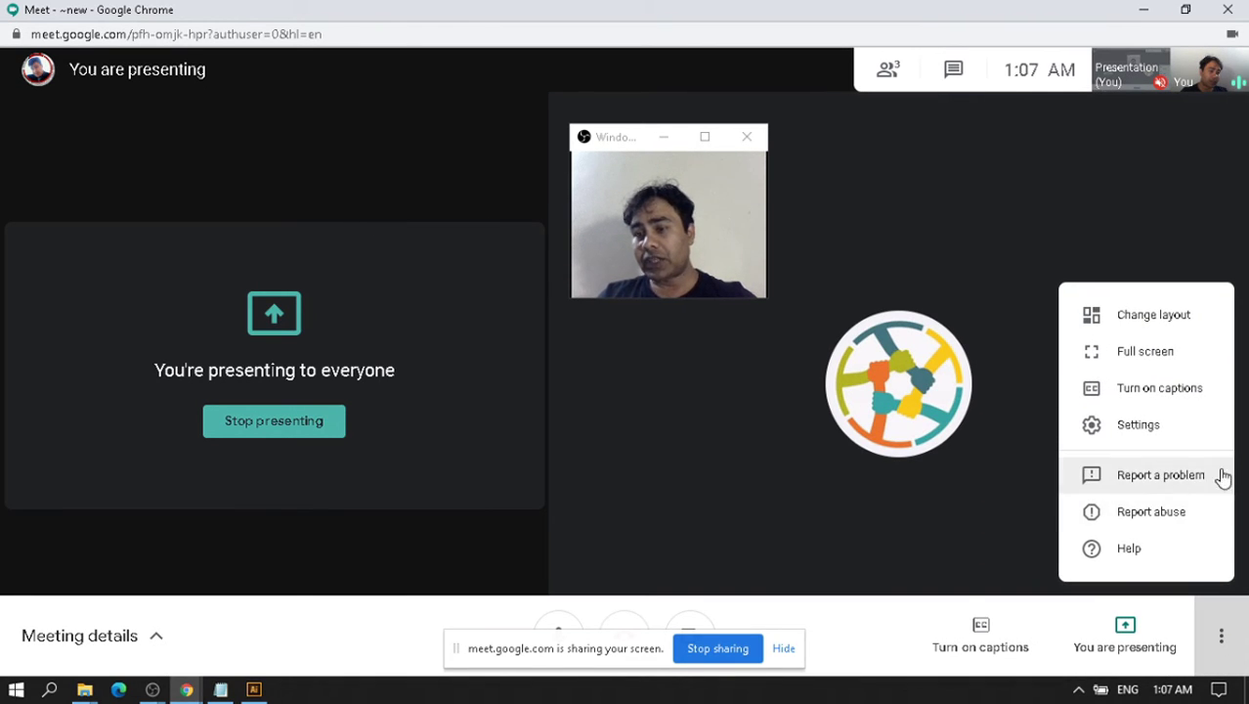
{"action": "left_click", "coordinate": [1140, 426]}
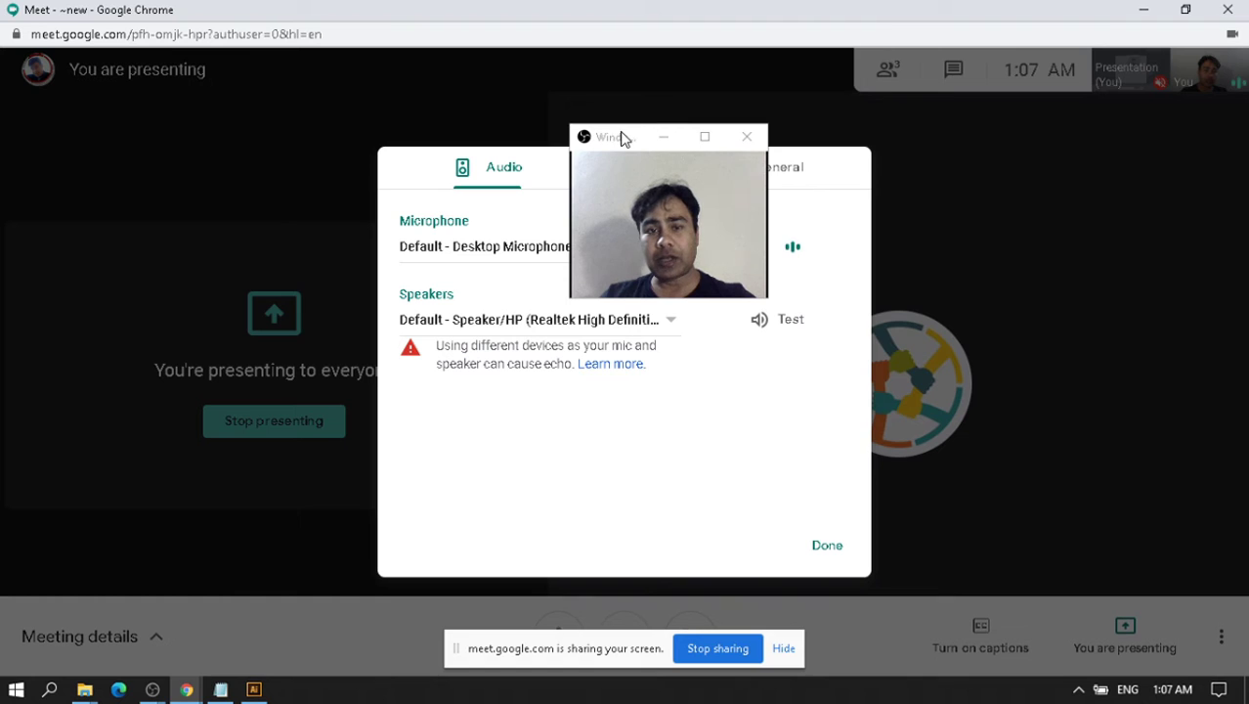
{"action": "left_click_drag", "start_coordinate": [622, 134], "coordinate": [930, 201]}
{"action": "left_click", "coordinate": [783, 182]}
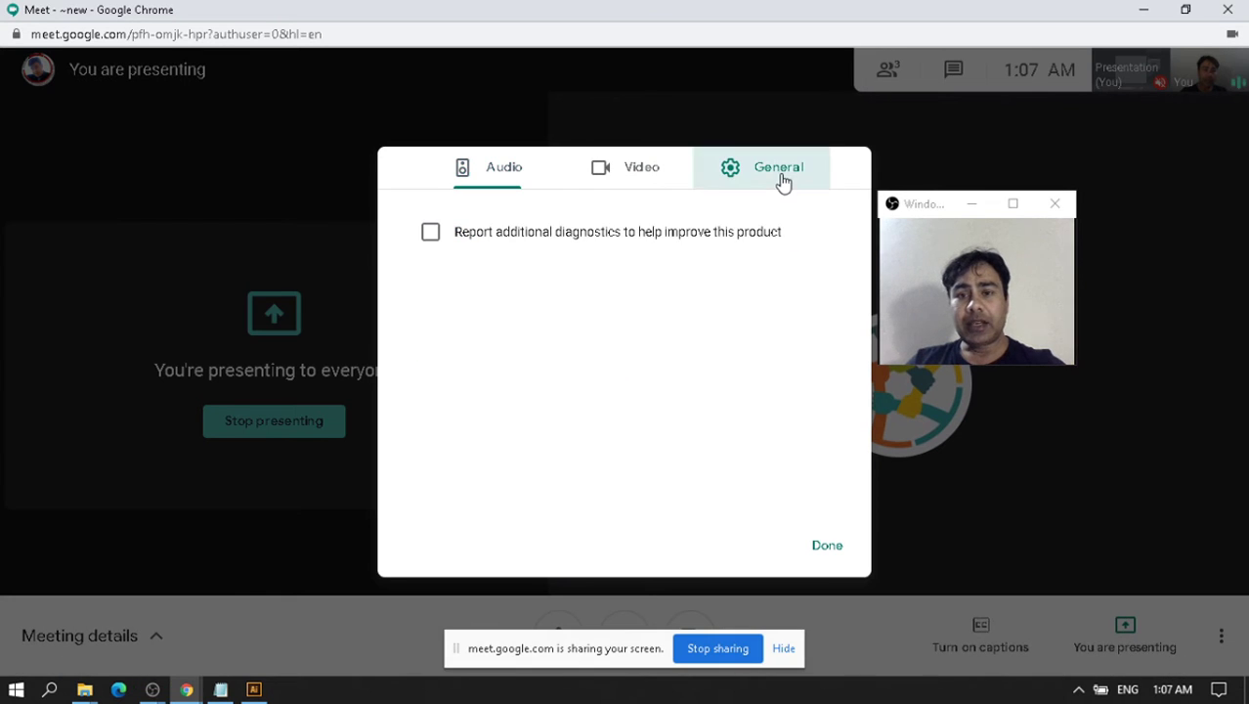
In the video settings, switch the camera to Integrated Camera (04f2:b444) and back to Microsoft LifeCam Cinema(TM).
{"action": "left_click", "coordinate": [658, 184]}
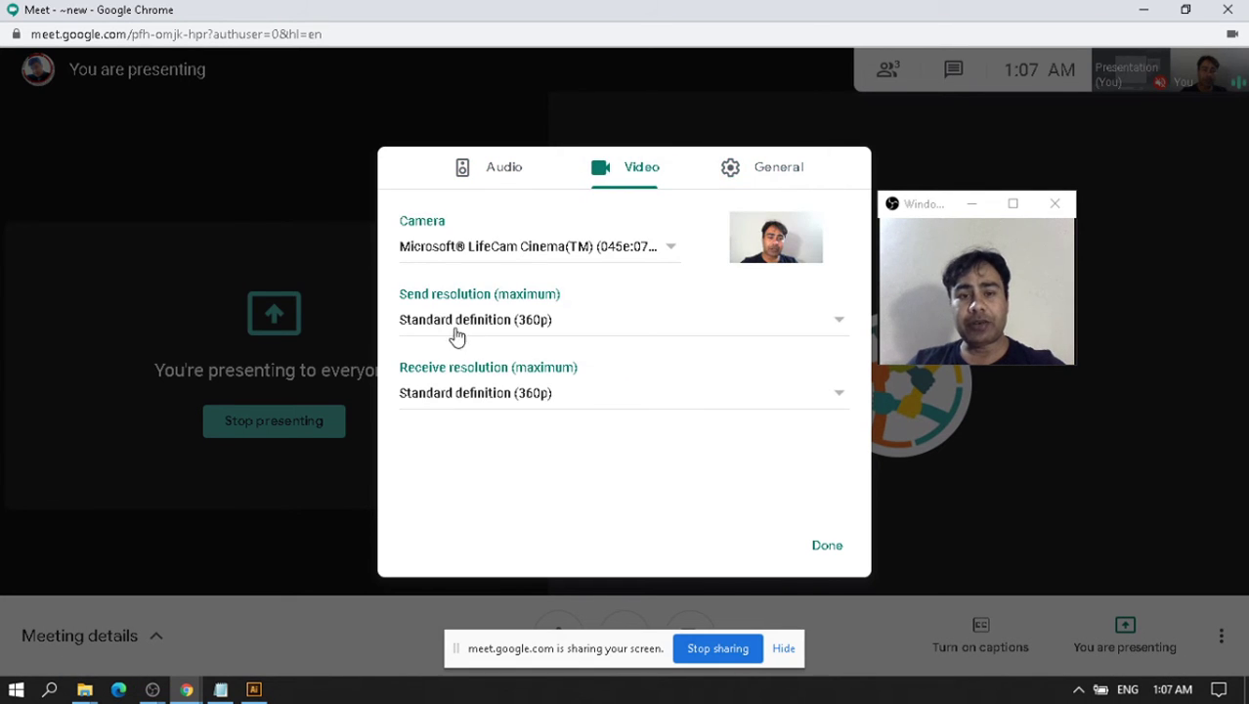
{"action": "left_click", "coordinate": [671, 250]}
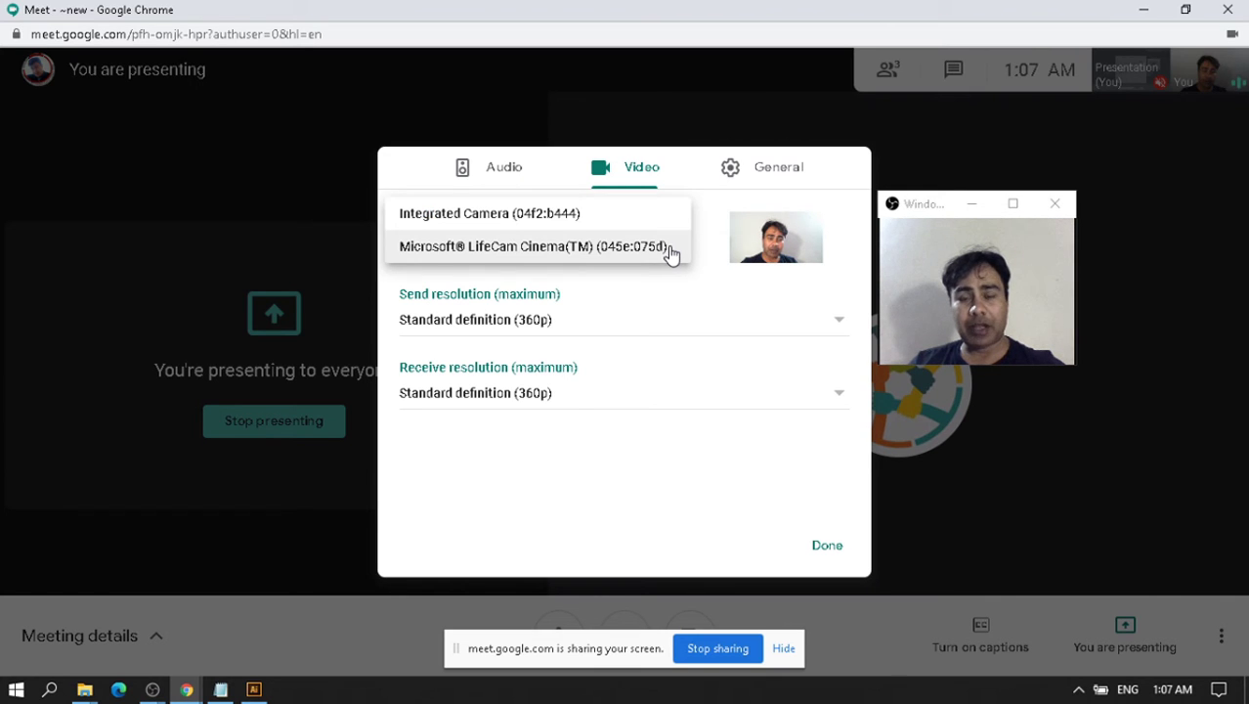
{"action": "left_click", "coordinate": [571, 220]}
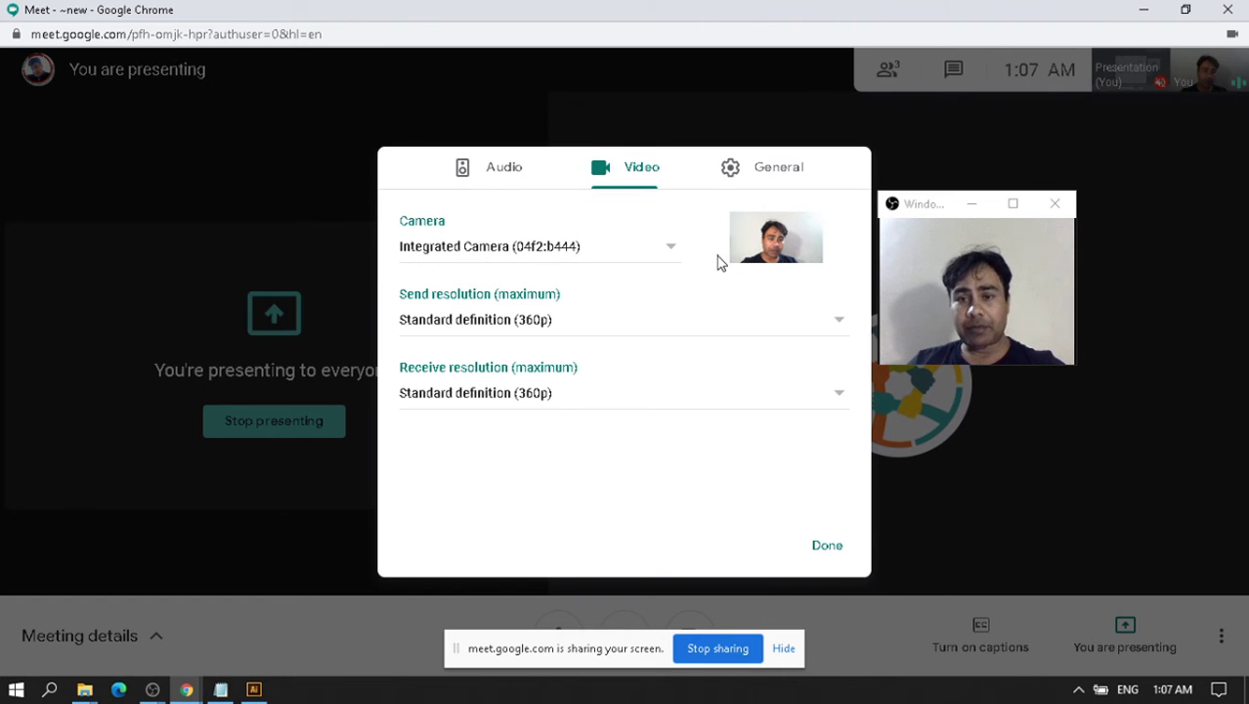
{"action": "left_click", "coordinate": [673, 252]}
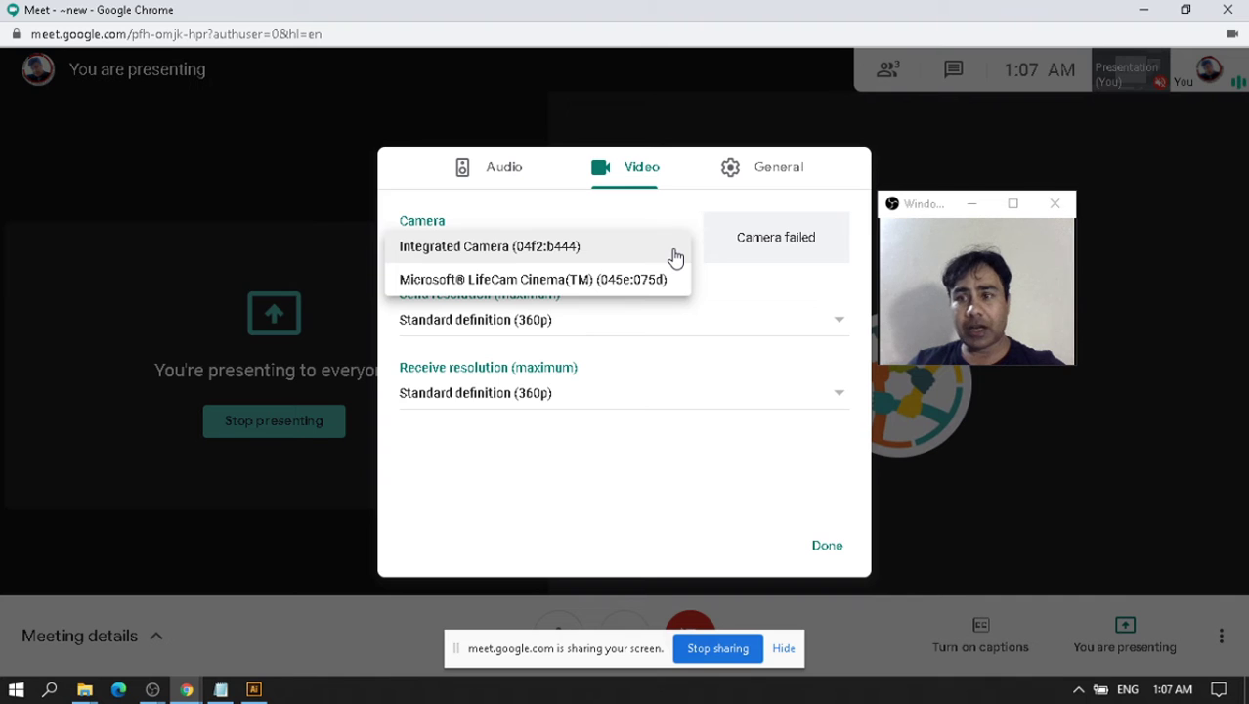
{"action": "left_click", "coordinate": [575, 280]}
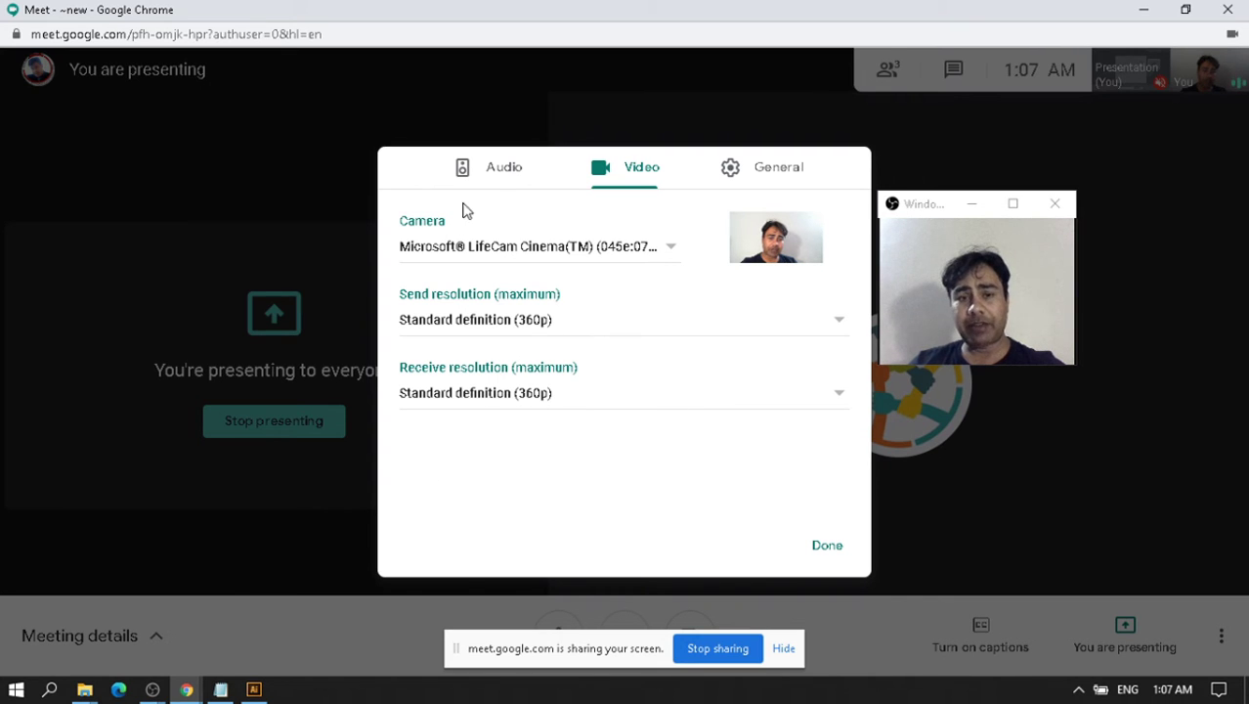
In the audio settings, set the microphone to Microphone Array (Realtek High Definition Audio) and close the settings.
{"action": "left_click", "coordinate": [502, 179]}
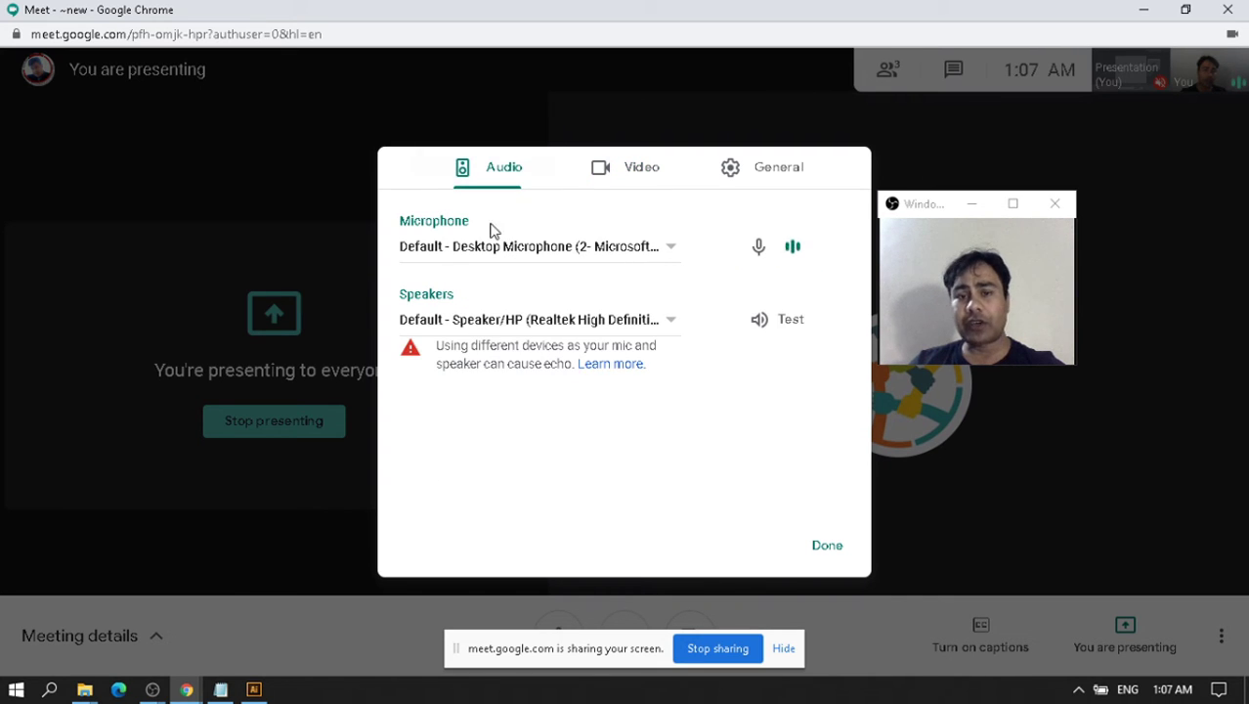
{"action": "left_click", "coordinate": [625, 247]}
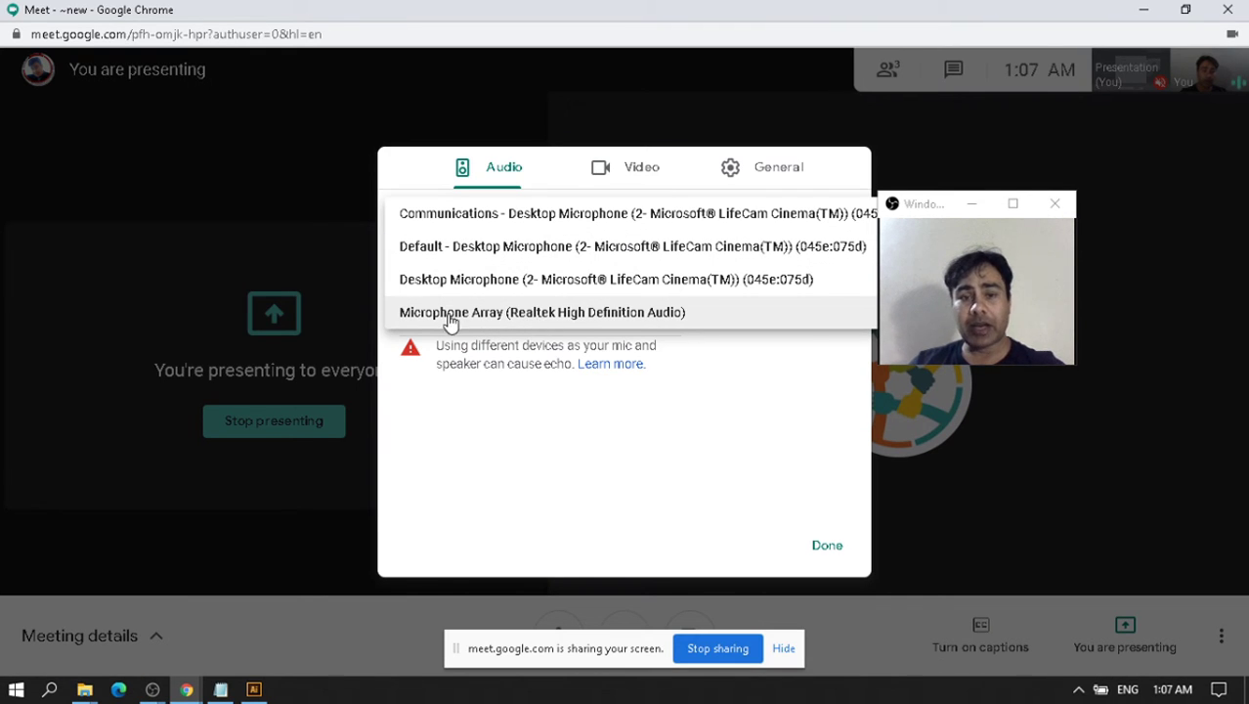
{"action": "left_click", "coordinate": [510, 312]}
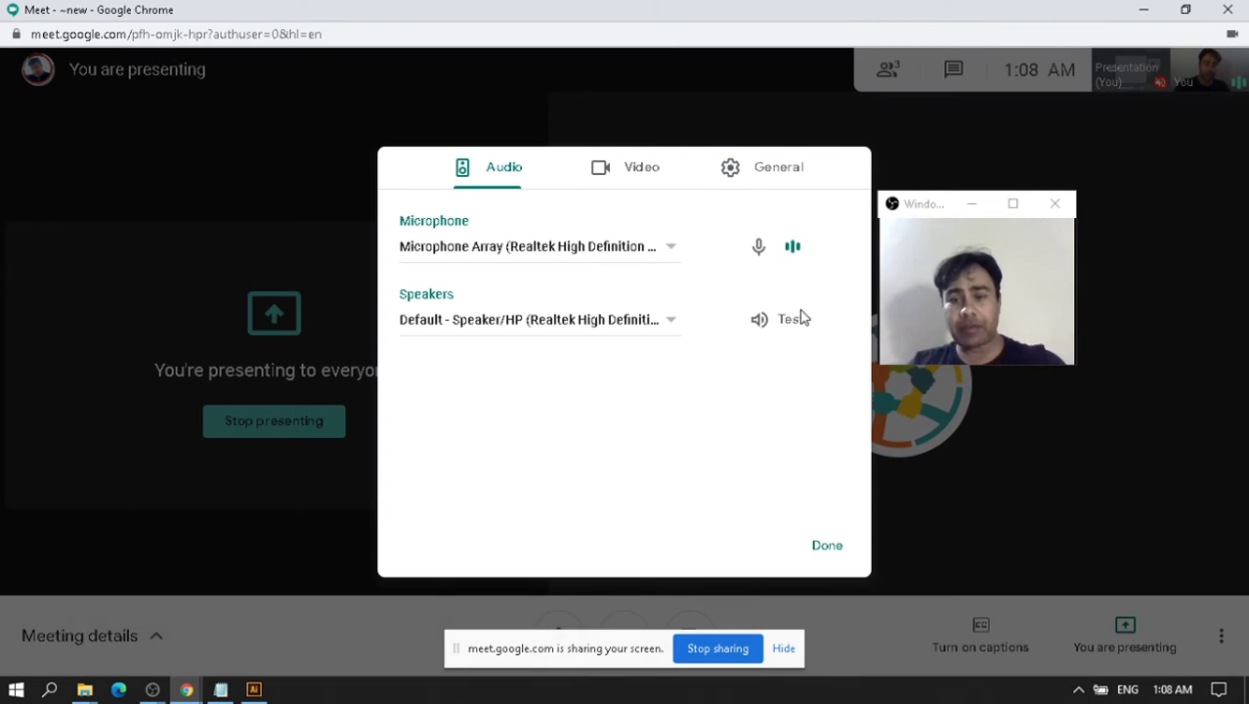
{"action": "left_click", "coordinate": [824, 546]}
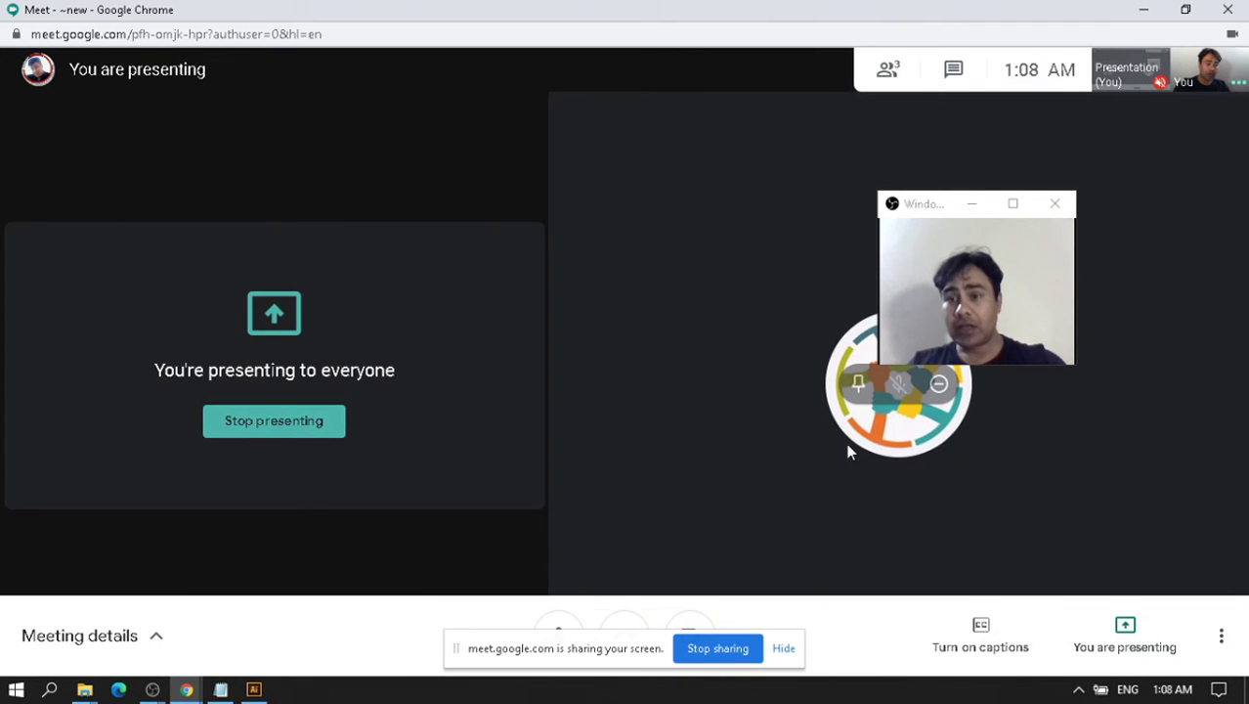
Change the meeting layout to Sidebar and look over the remaining meeting options.
{"action": "left_click", "coordinate": [1220, 637]}
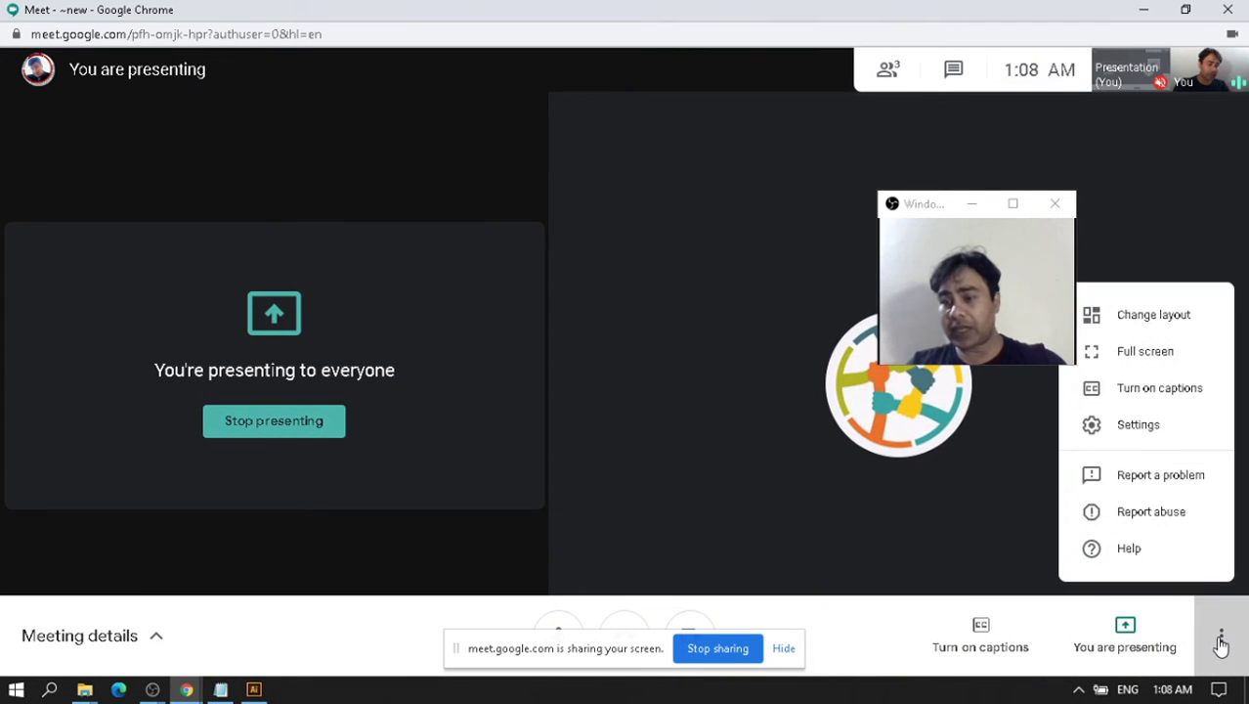
{"action": "left_click", "coordinate": [1168, 333]}
{"action": "left_click", "coordinate": [512, 373]}
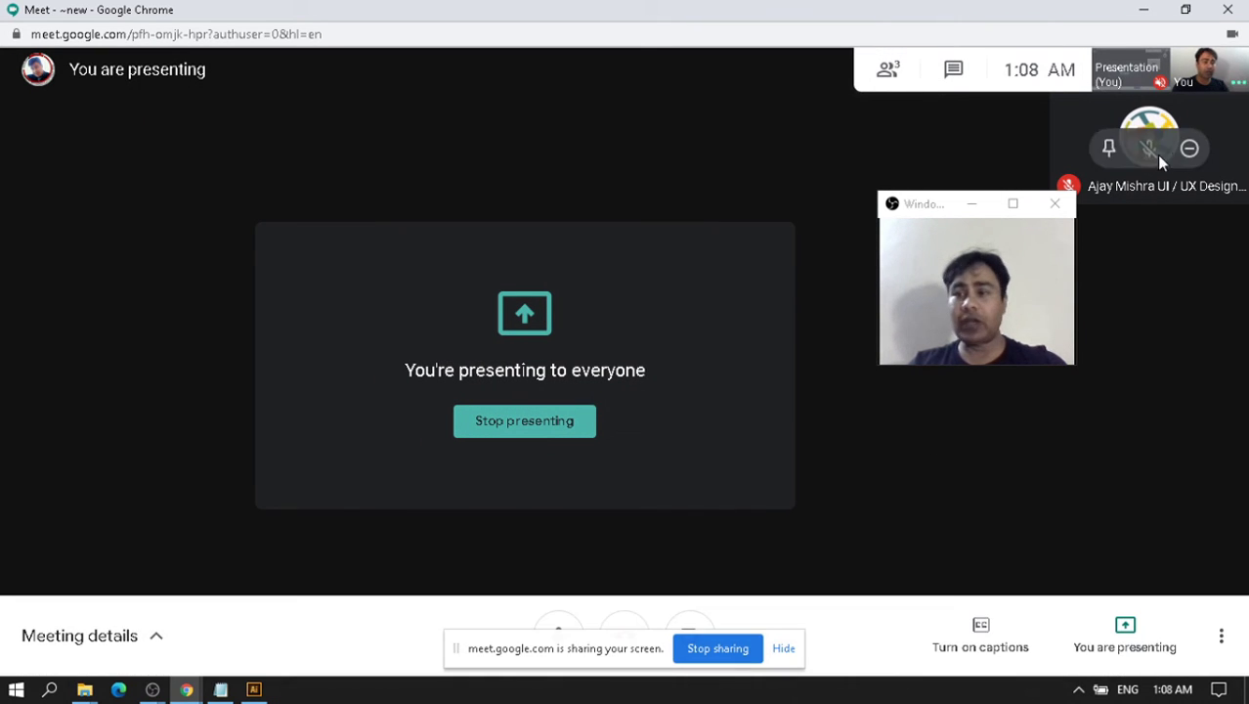
{"action": "left_click", "coordinate": [1220, 645]}
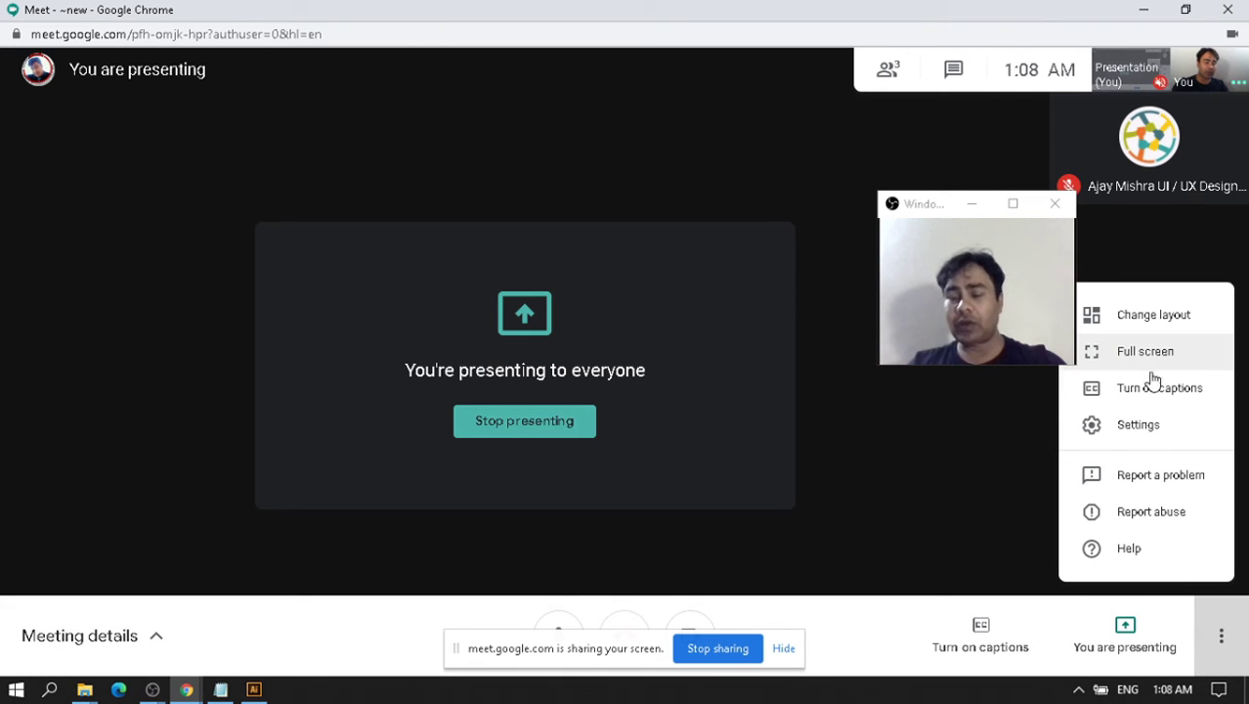
{"action": "left_click", "coordinate": [860, 523]}
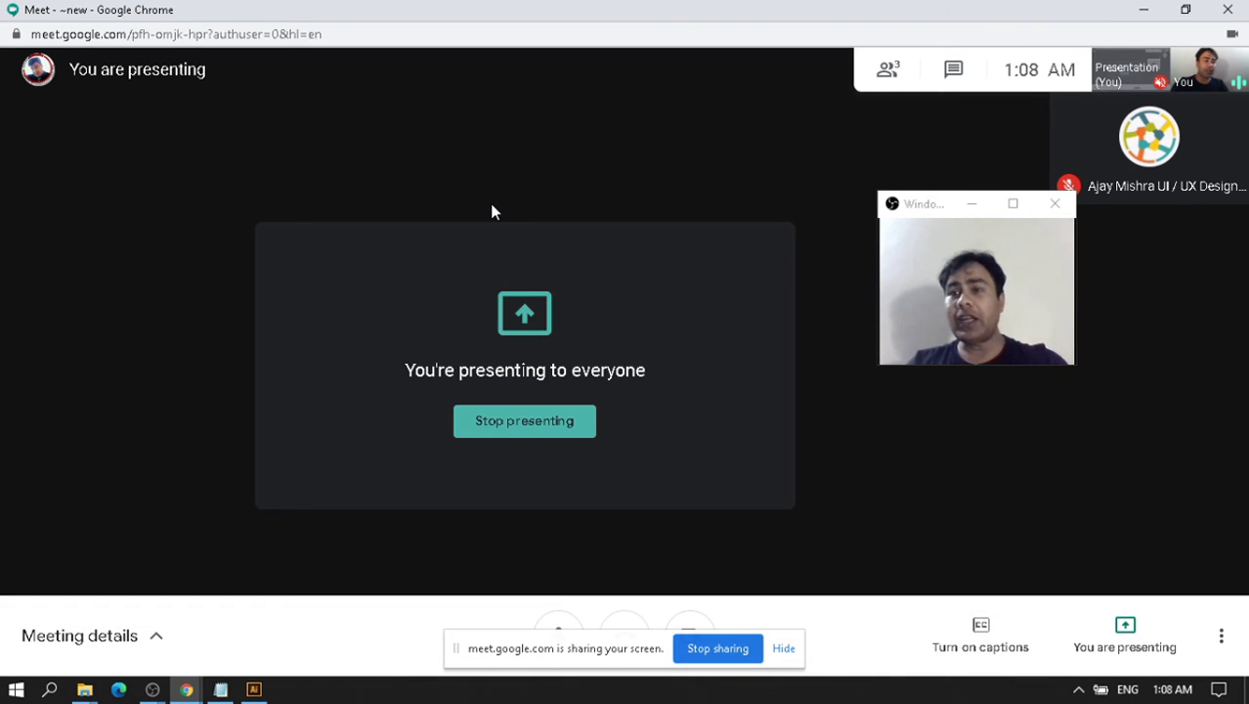
Move the floating webcam preview off the meeting's participant list and send a meeting invite to the second suggested contact.
{"action": "left_click", "coordinate": [897, 78]}
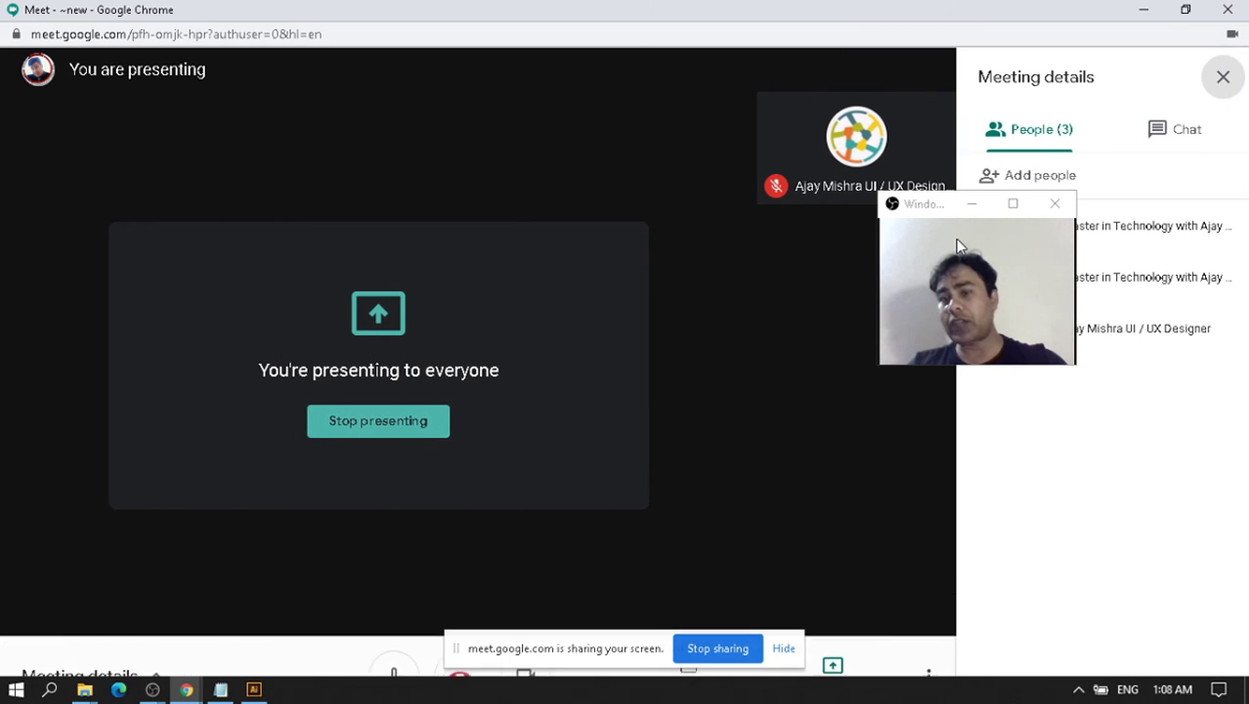
{"action": "left_click_drag", "start_coordinate": [939, 209], "coordinate": [816, 422]}
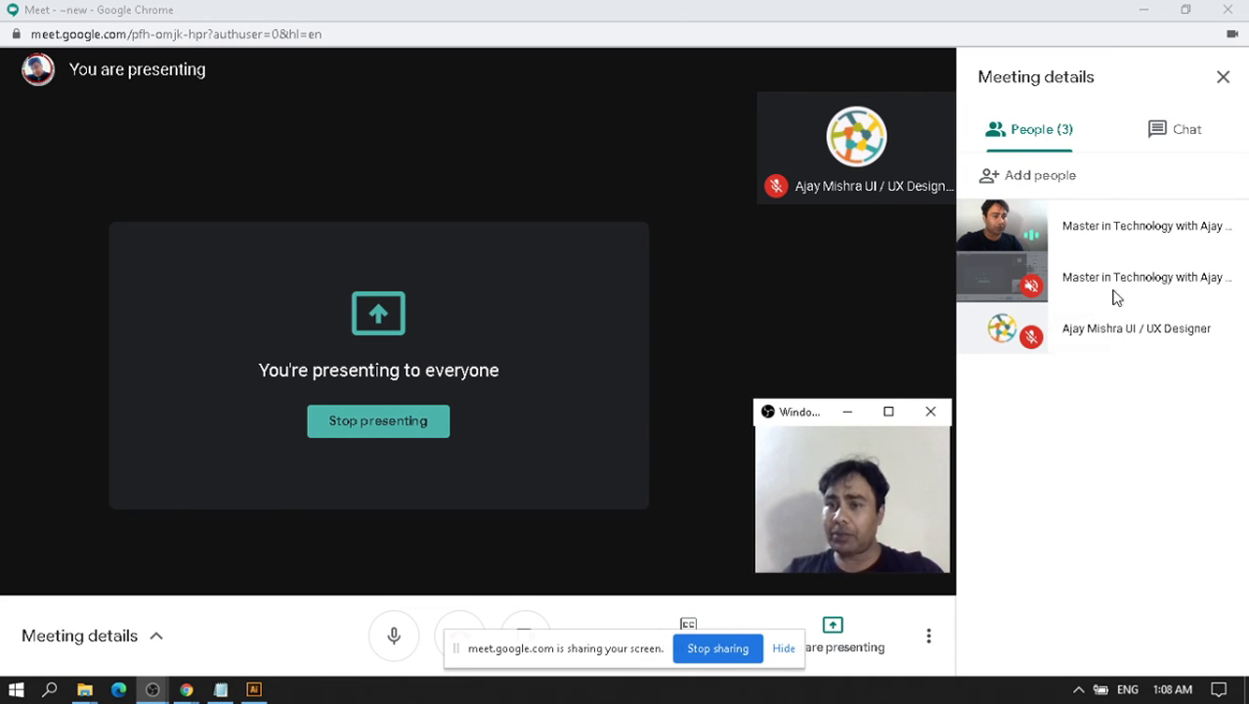
{"action": "left_click", "coordinate": [1042, 180]}
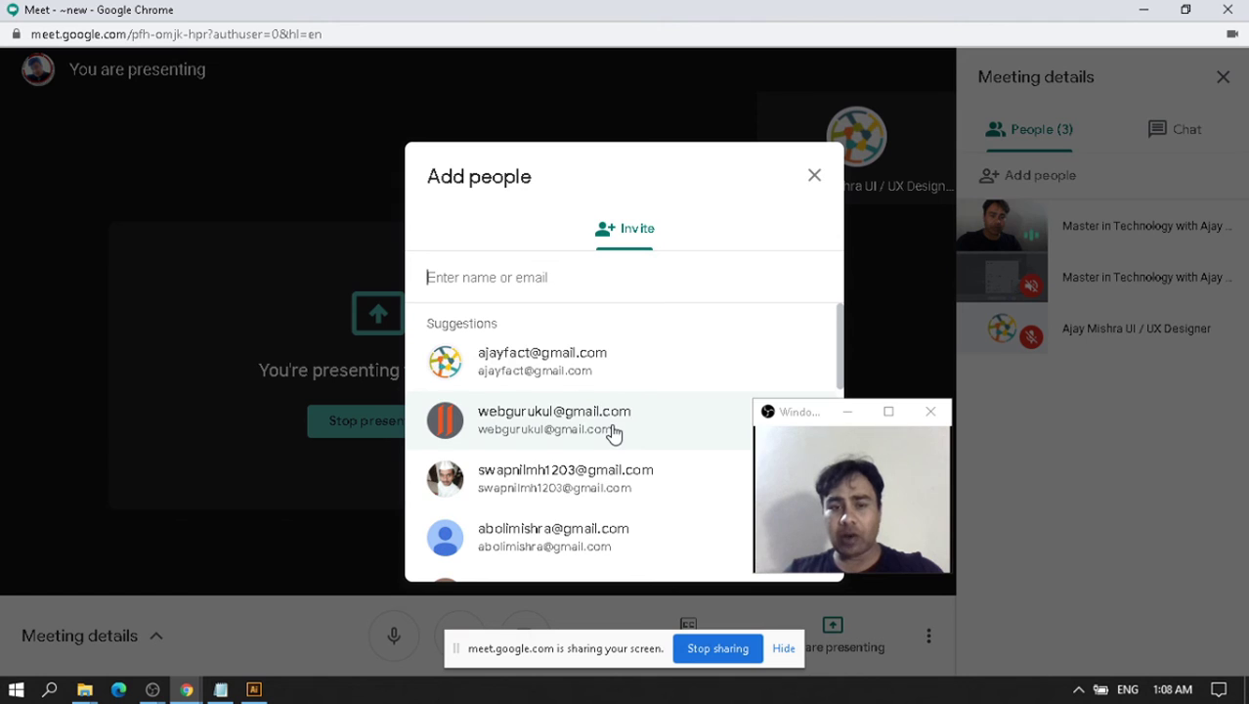
{"action": "left_click", "coordinate": [613, 431]}
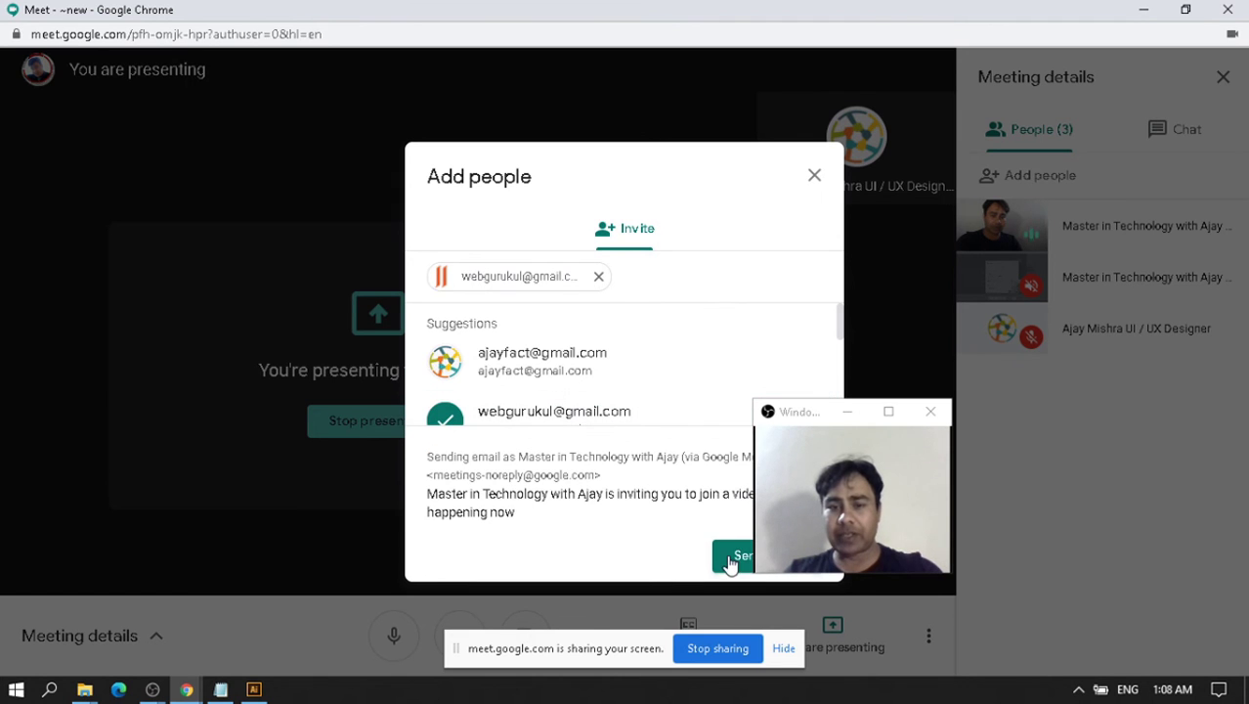
{"action": "left_click", "coordinate": [729, 554]}
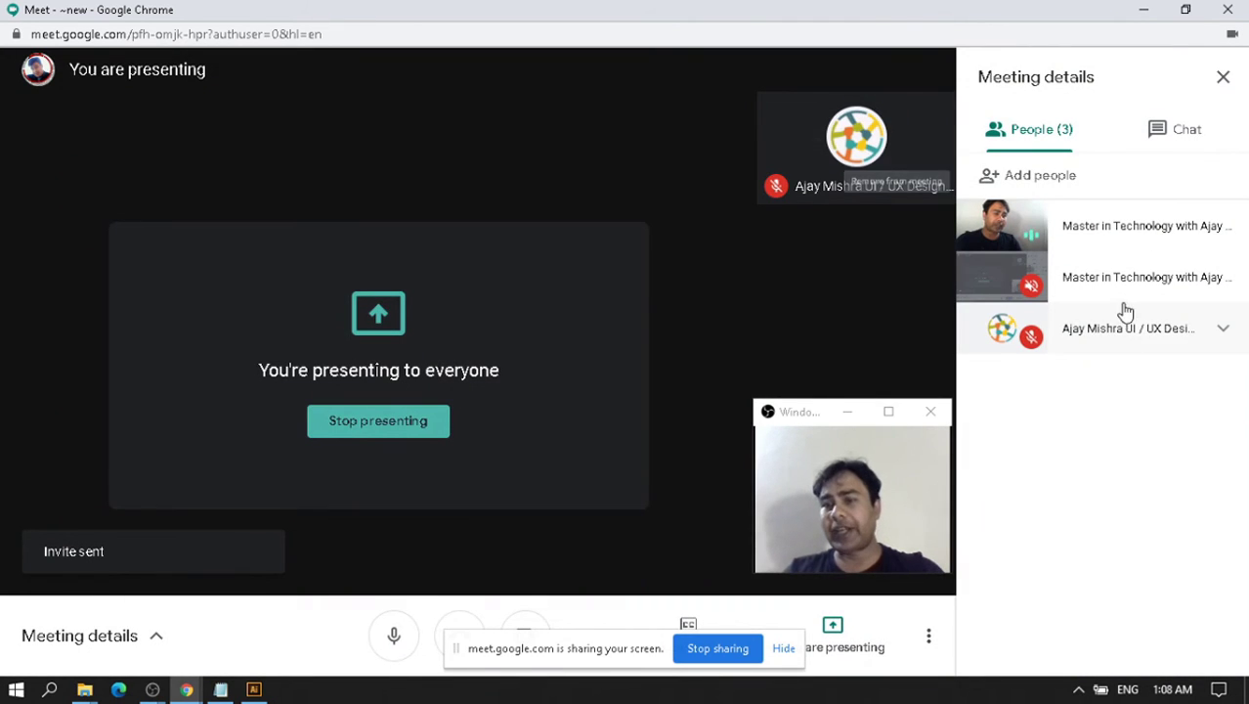
Send the message "If u want to chat" to everyone in the meeting chat.
{"action": "left_click", "coordinate": [1191, 131]}
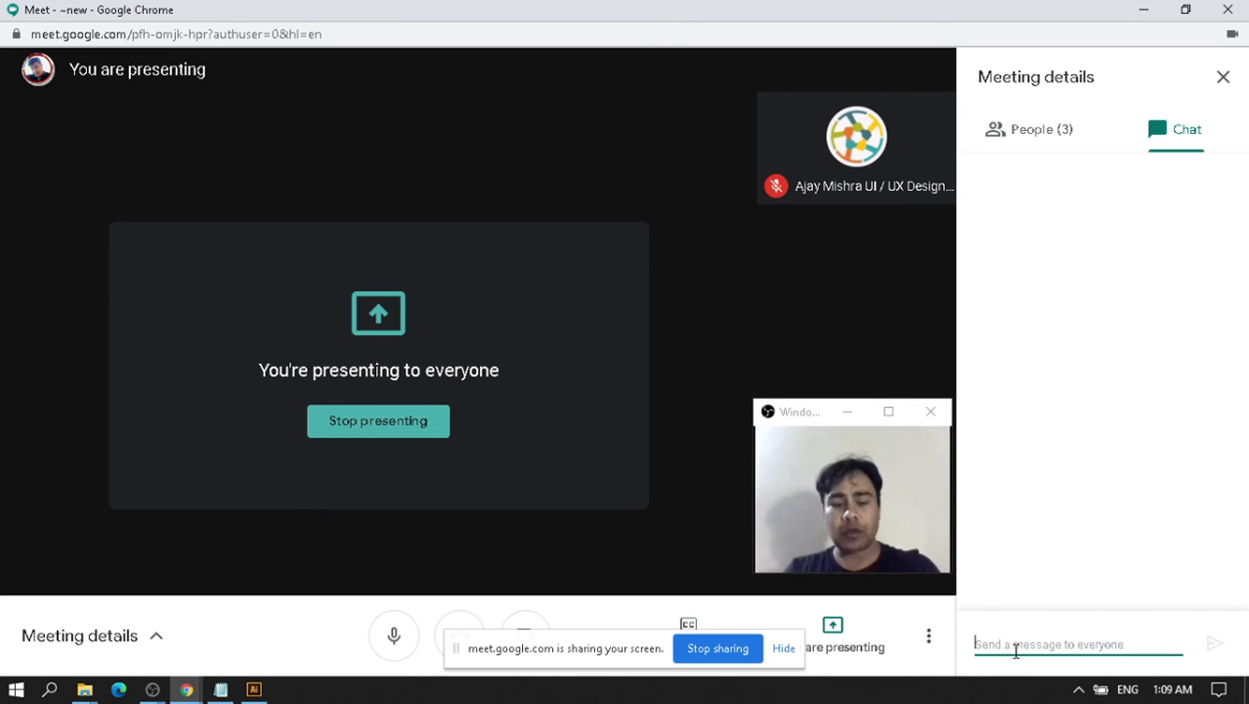
{"action": "type", "text": "If u"}
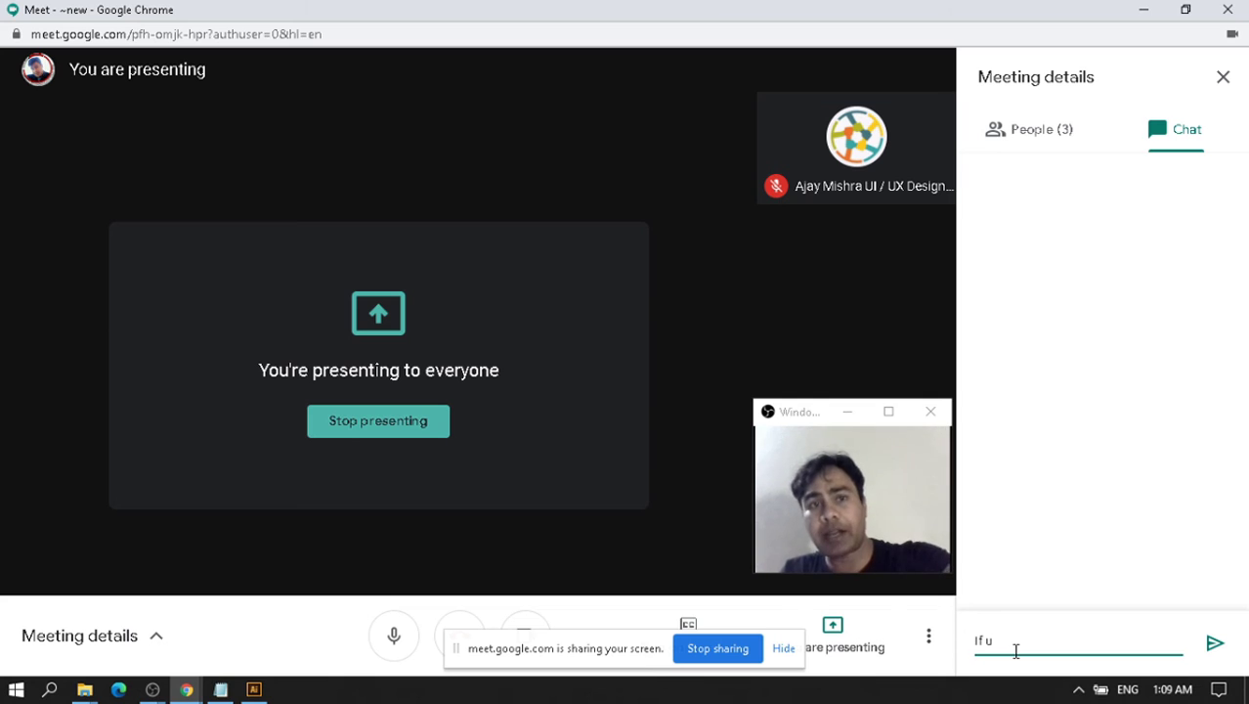
{"action": "type", "text": " want to chat"}
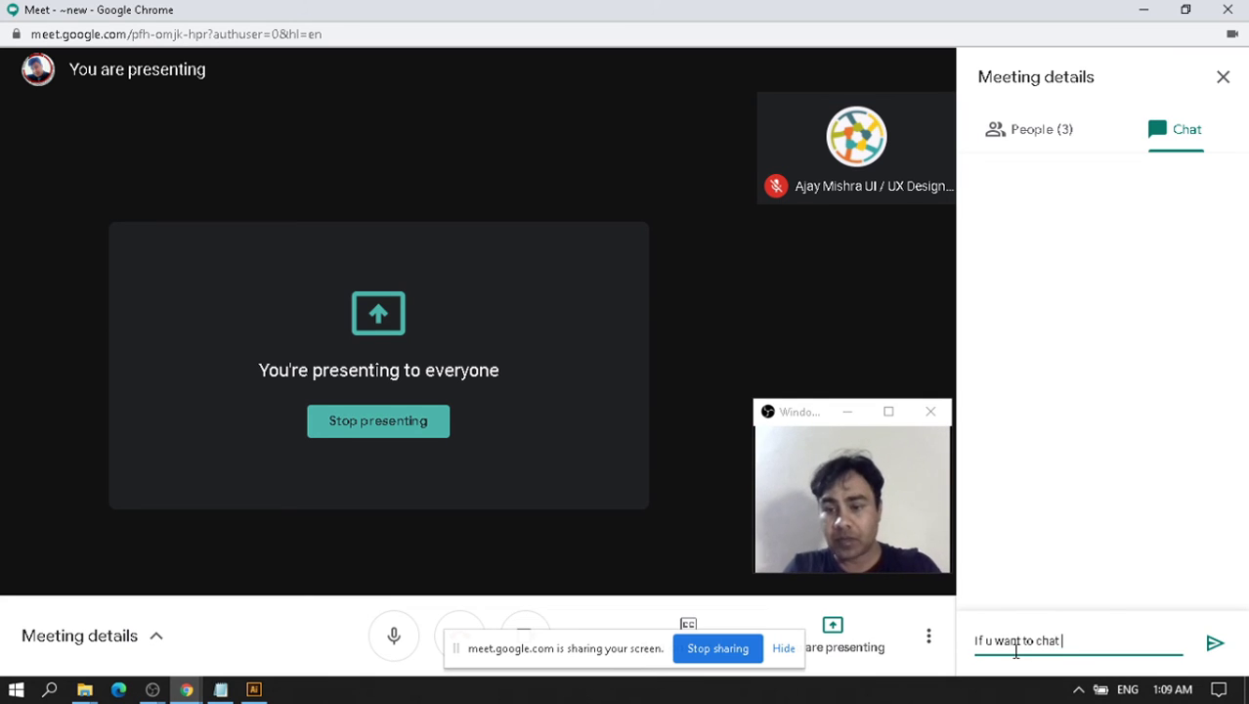
{"action": "key", "text": "Return"}
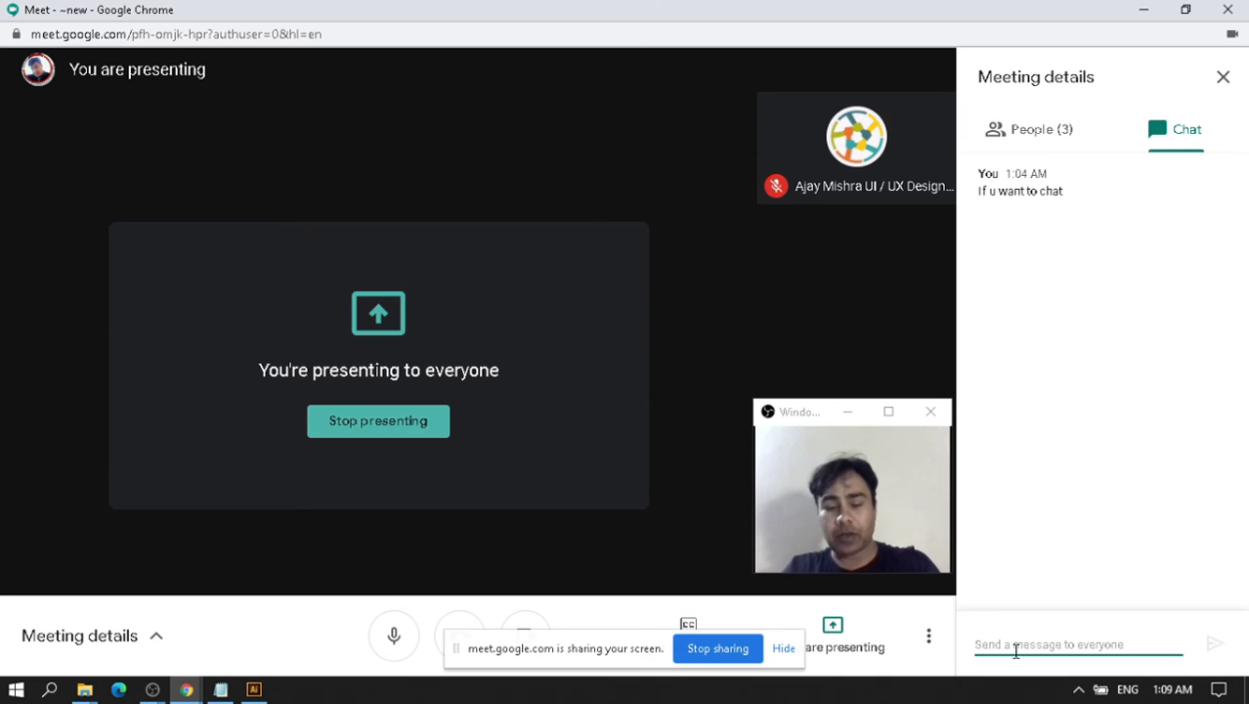
Send the sample chat messages "hdoiwdoqwi", "jiqw", "hvjcvs", "bbcisck" and "kkbckjb" as separate messages.
{"action": "type", "text": "hdoiwdoqwi"}
{"action": "key", "text": "Return"}
{"action": "type", "text": "jiqw"}
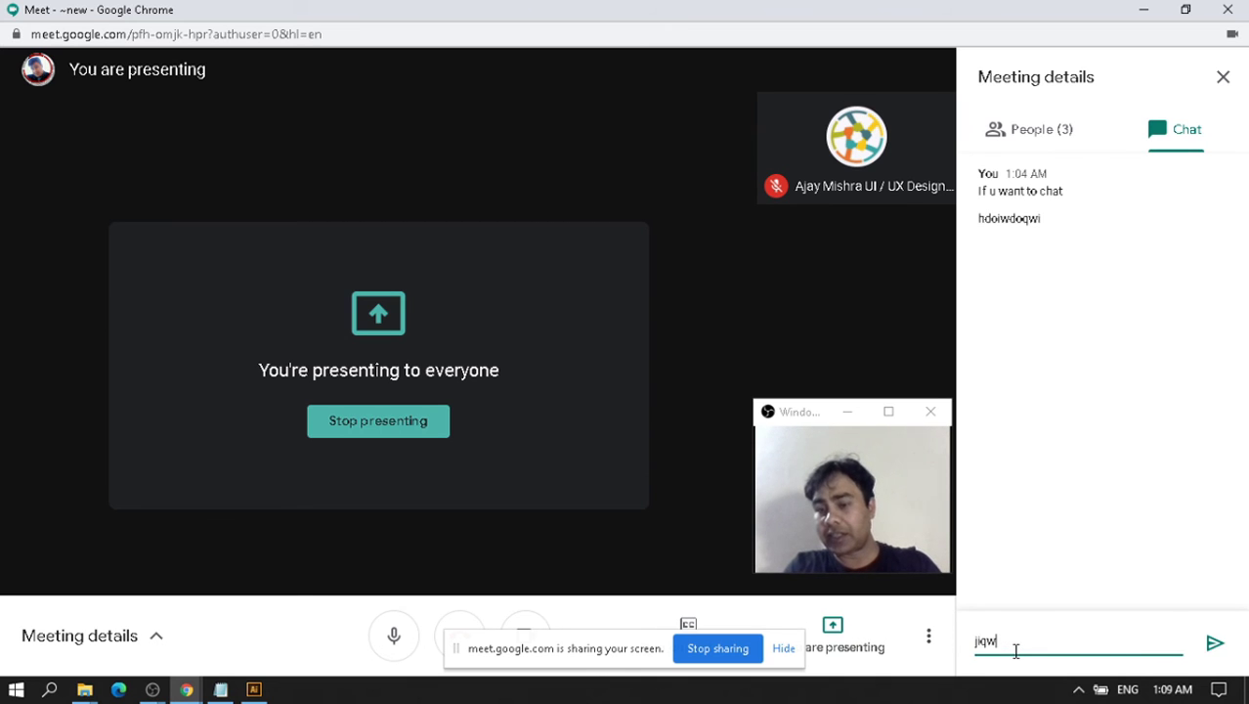
{"action": "key", "text": "Return"}
{"action": "type", "text": "hvjcvs"}
{"action": "key", "text": "Return"}
{"action": "type", "text": "bbcis"}
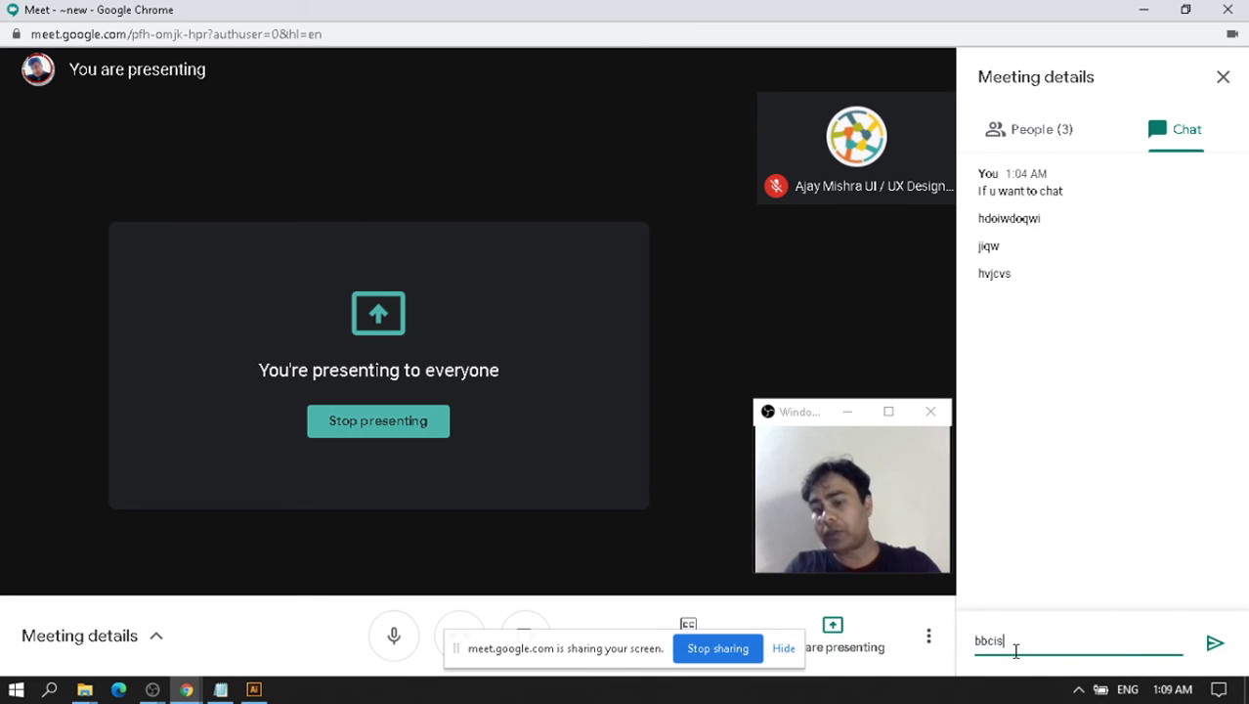
{"action": "type", "text": "ck"}
{"action": "key", "text": "Return"}
{"action": "type", "text": "kkbckjb"}
{"action": "key", "text": "Return"}
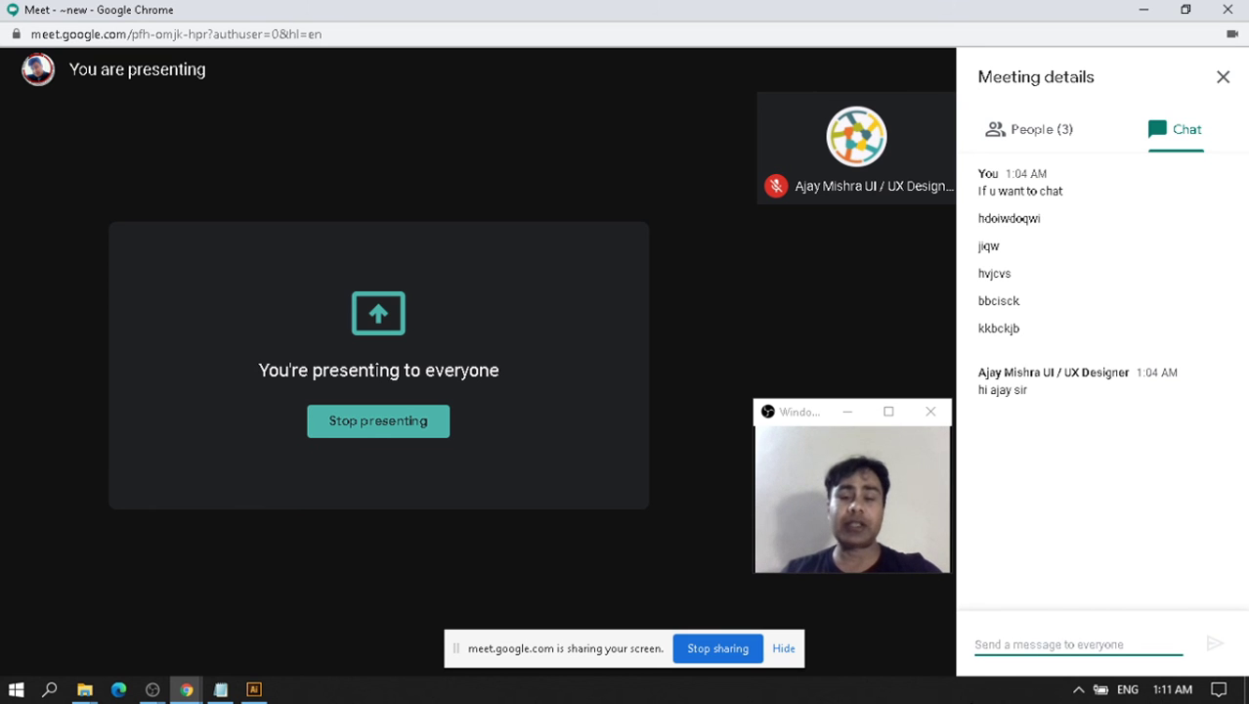
Show the floating webcam preview maximized, restore it to its small size, and place it below the chat messages.
{"action": "left_click", "coordinate": [890, 410]}
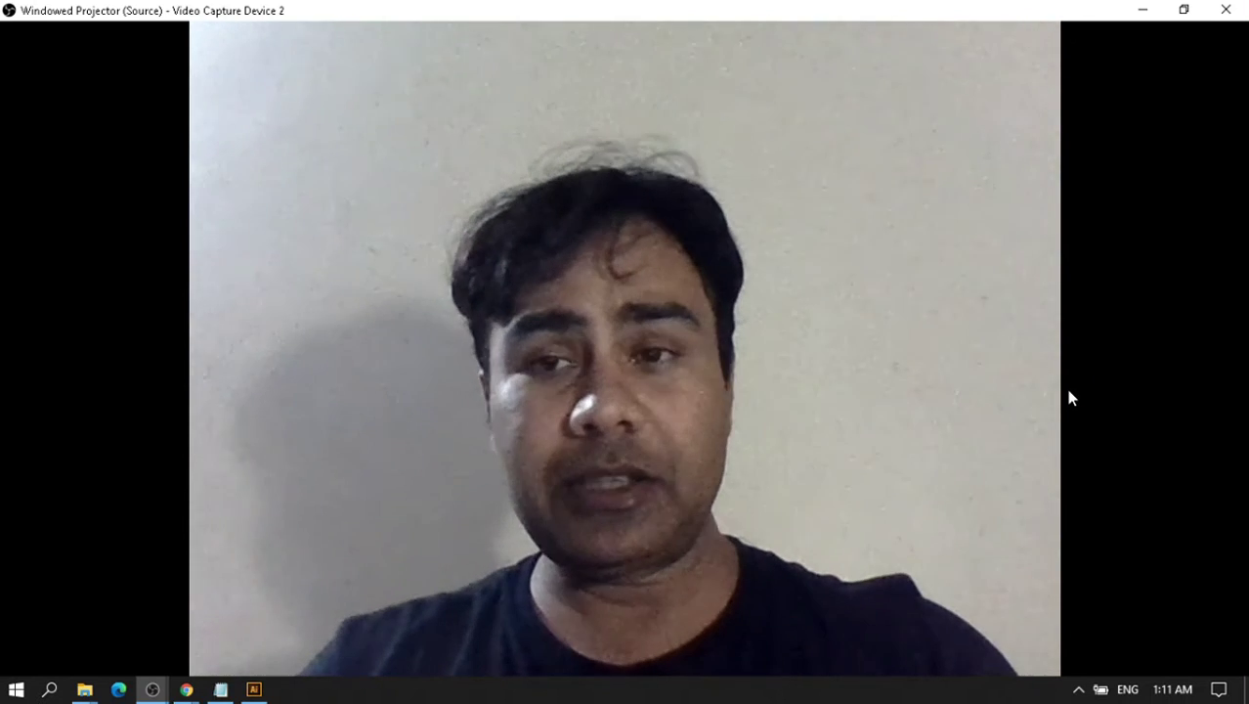
{"action": "left_click", "coordinate": [1183, 10]}
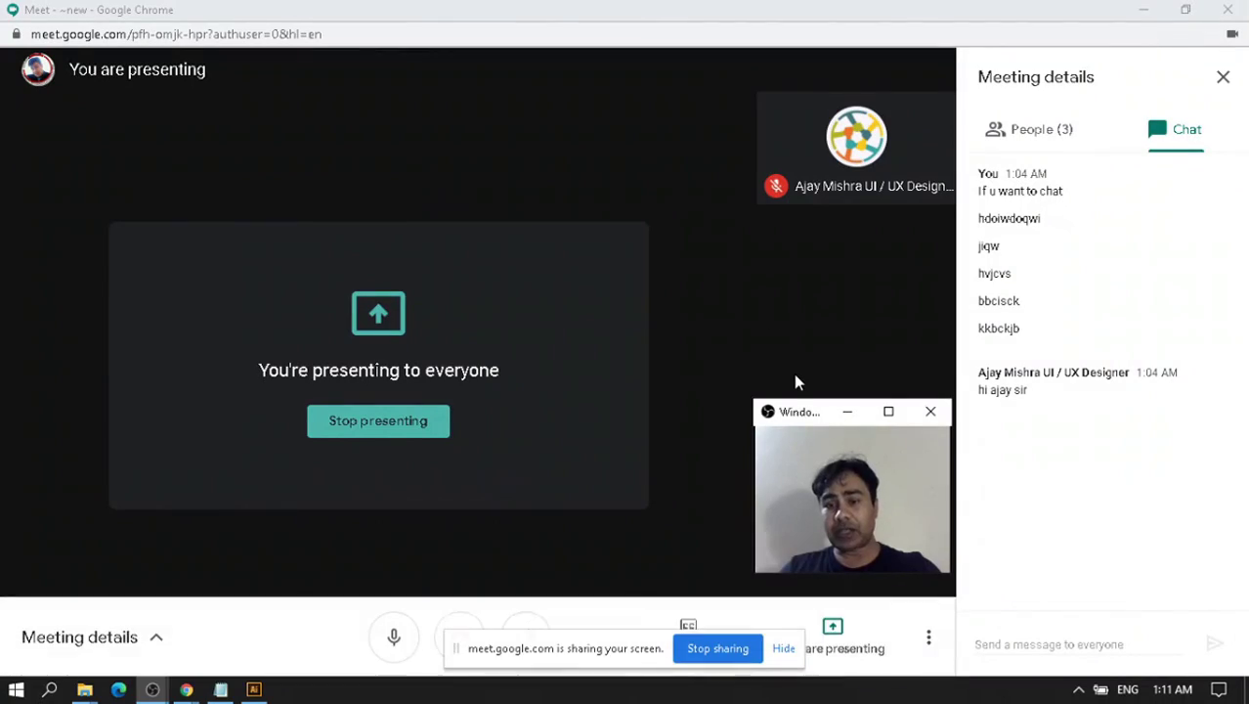
{"action": "left_click_drag", "start_coordinate": [797, 411], "coordinate": [1018, 444]}
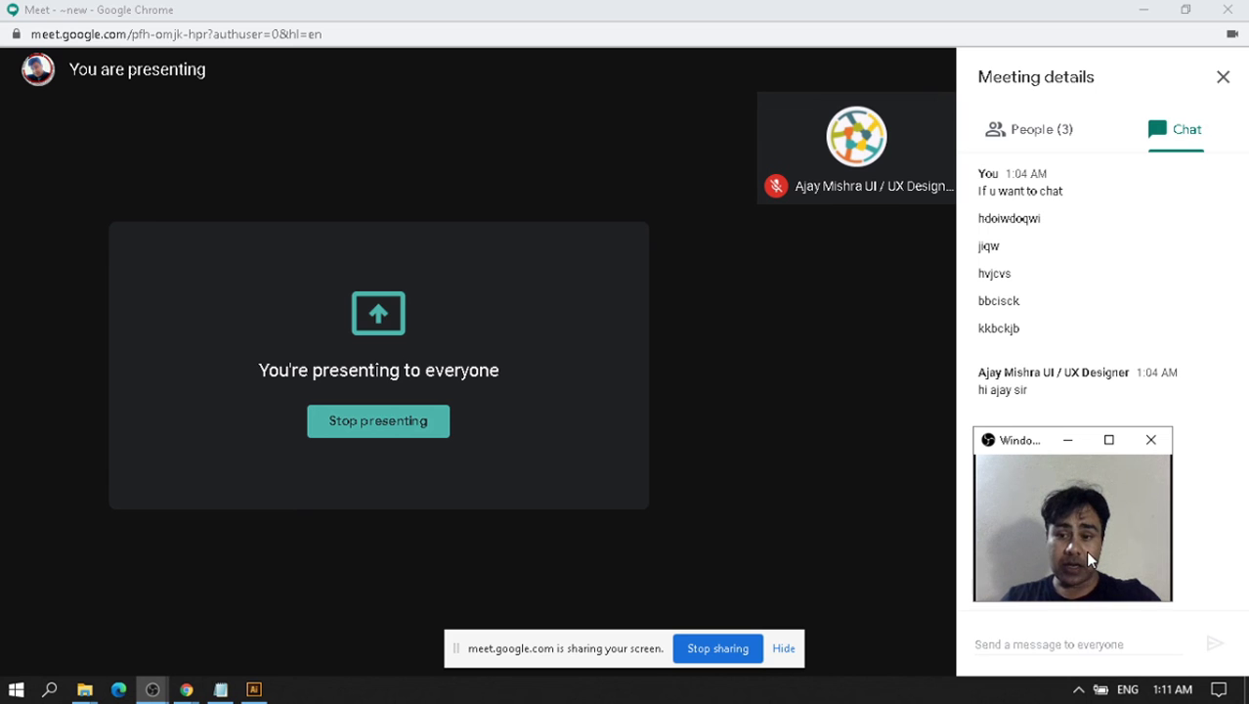
Bring up the OBS main window, minimize it again, and move the floating webcam preview off the chat.
{"action": "left_click", "coordinate": [151, 689]}
{"action": "left_click", "coordinate": [141, 629]}
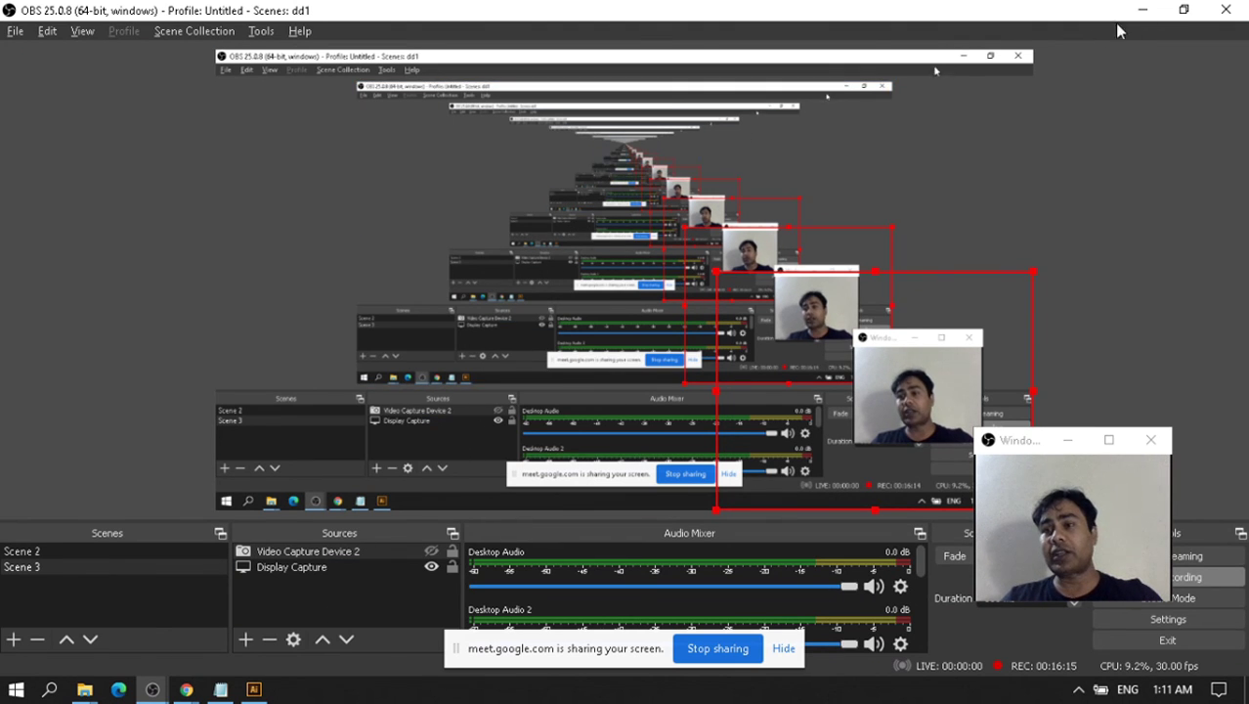
{"action": "left_click", "coordinate": [1144, 12]}
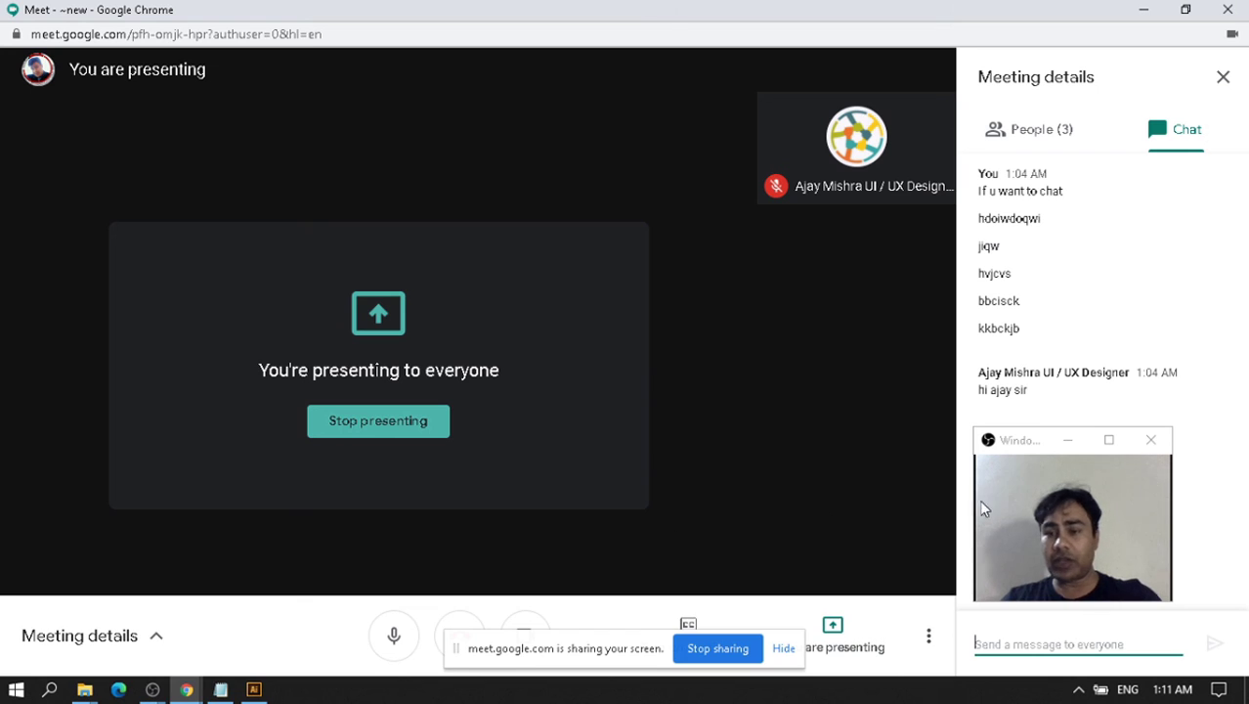
{"action": "left_click_drag", "start_coordinate": [1029, 440], "coordinate": [821, 427]}
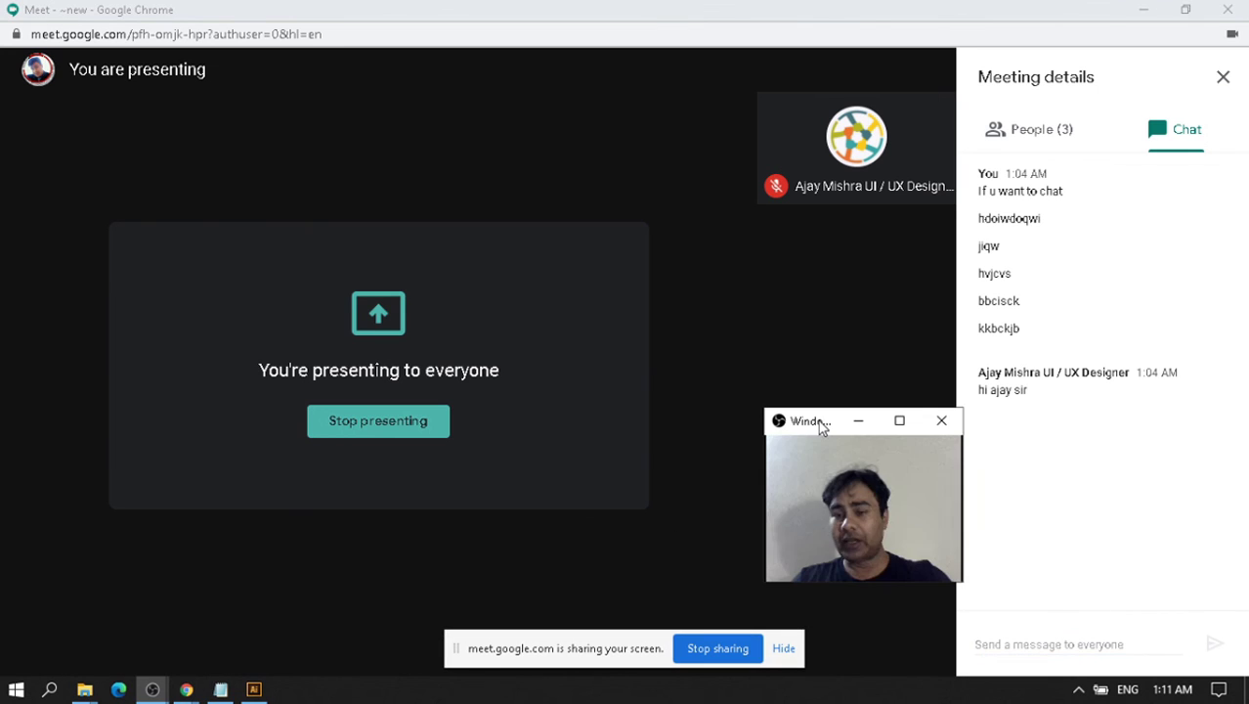
Switch to the OBS main window with its recording controls.
{"action": "mouse_move", "coordinate": [717, 469]}
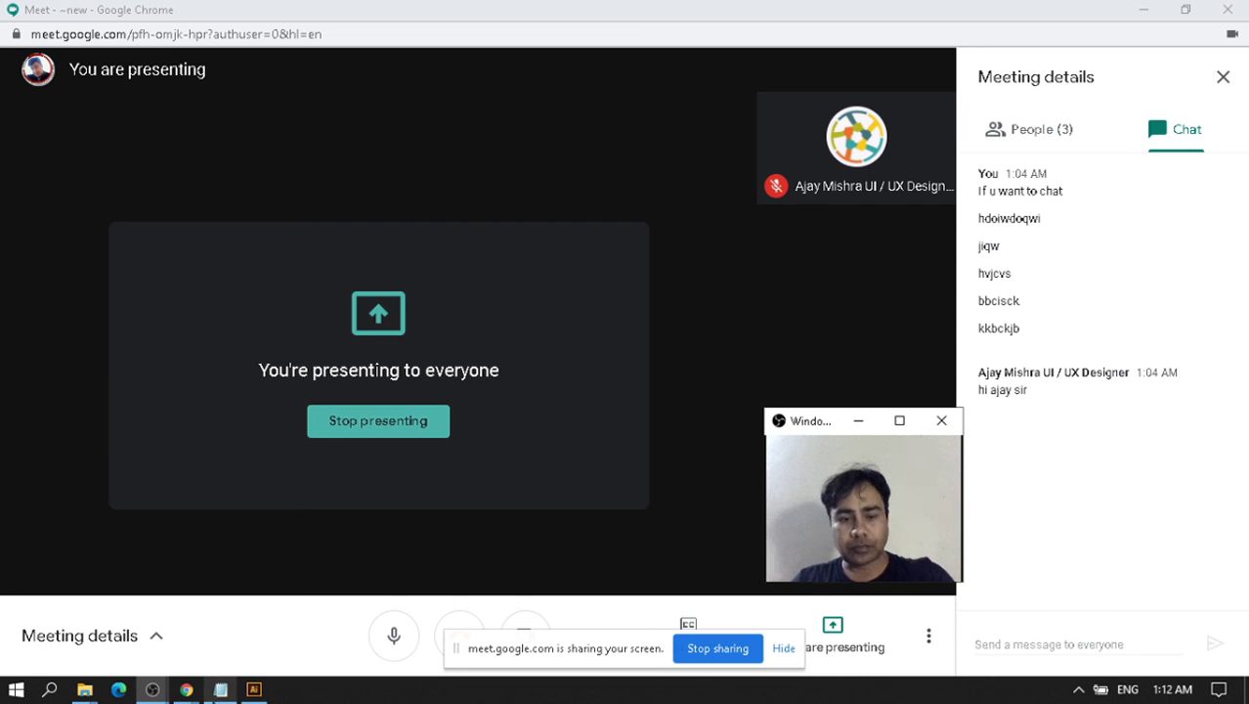
{"action": "mouse_move", "coordinate": [152, 689]}
{"action": "left_click", "coordinate": [98, 606]}
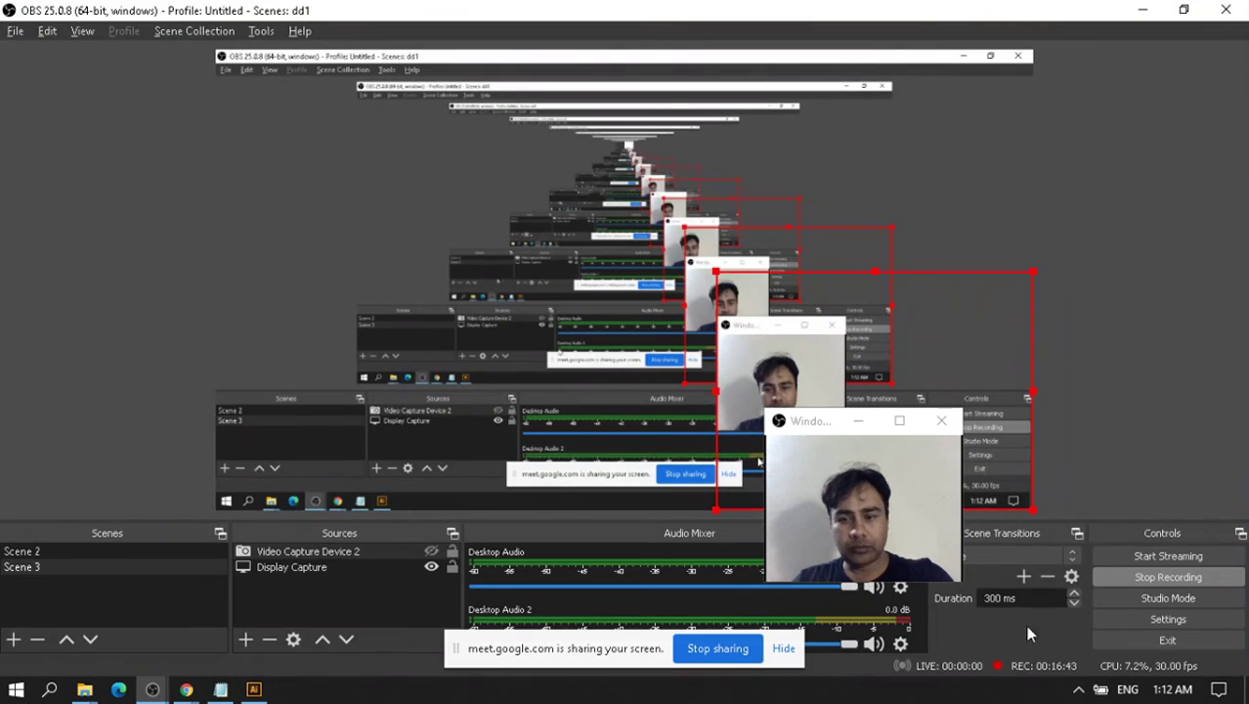